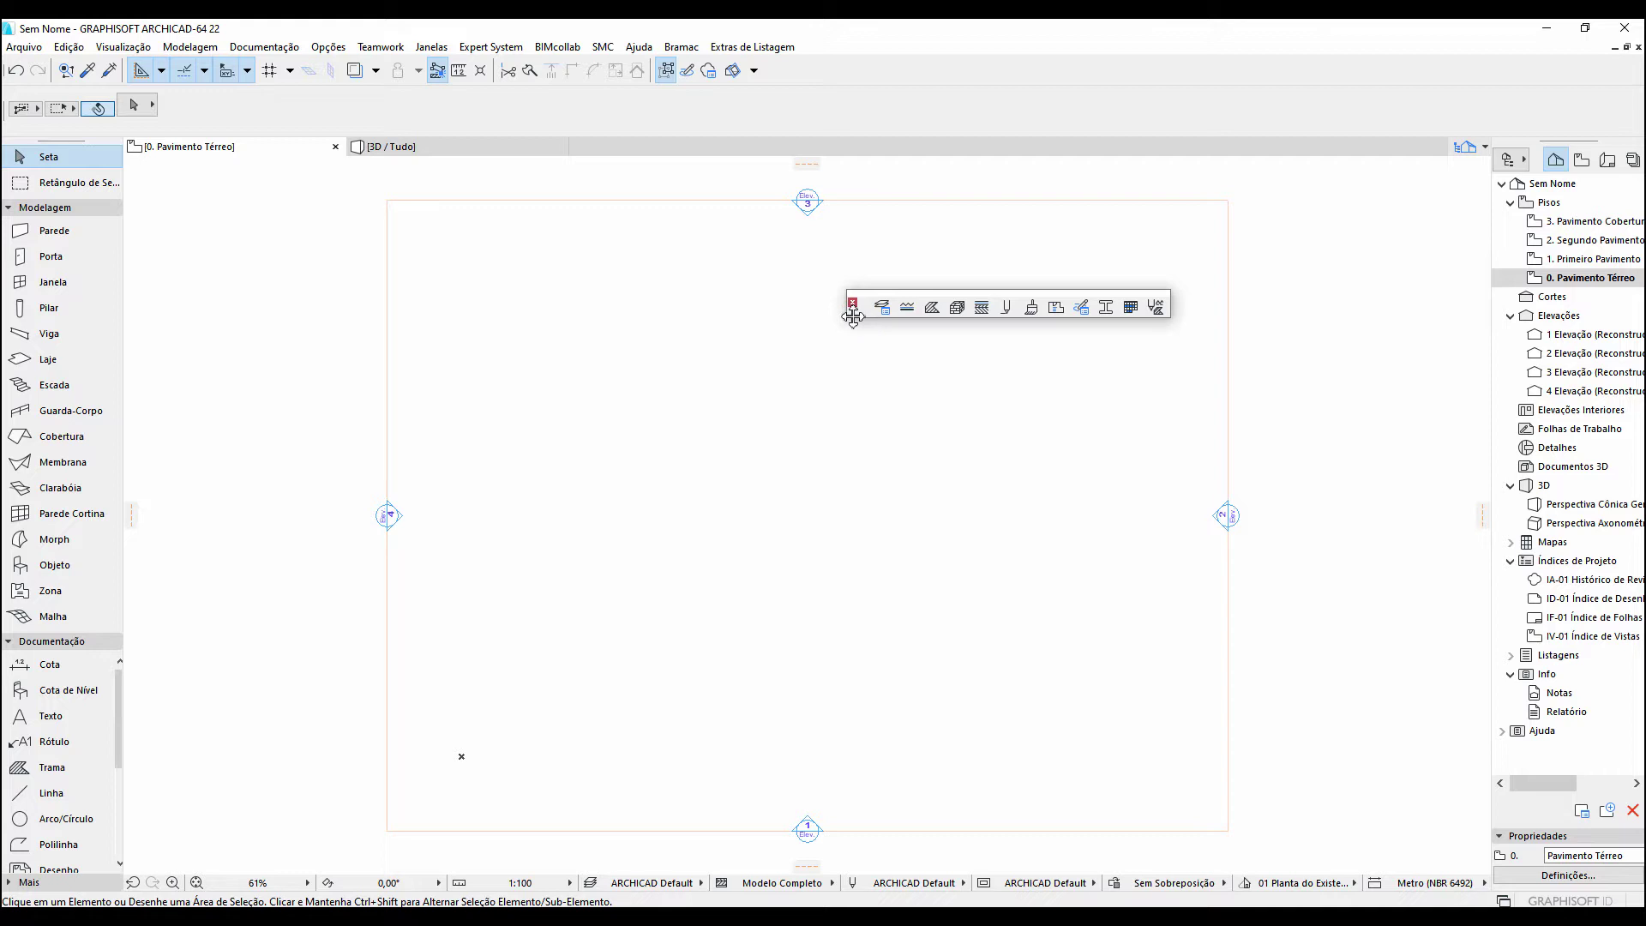
pyautogui.click(326, 48)
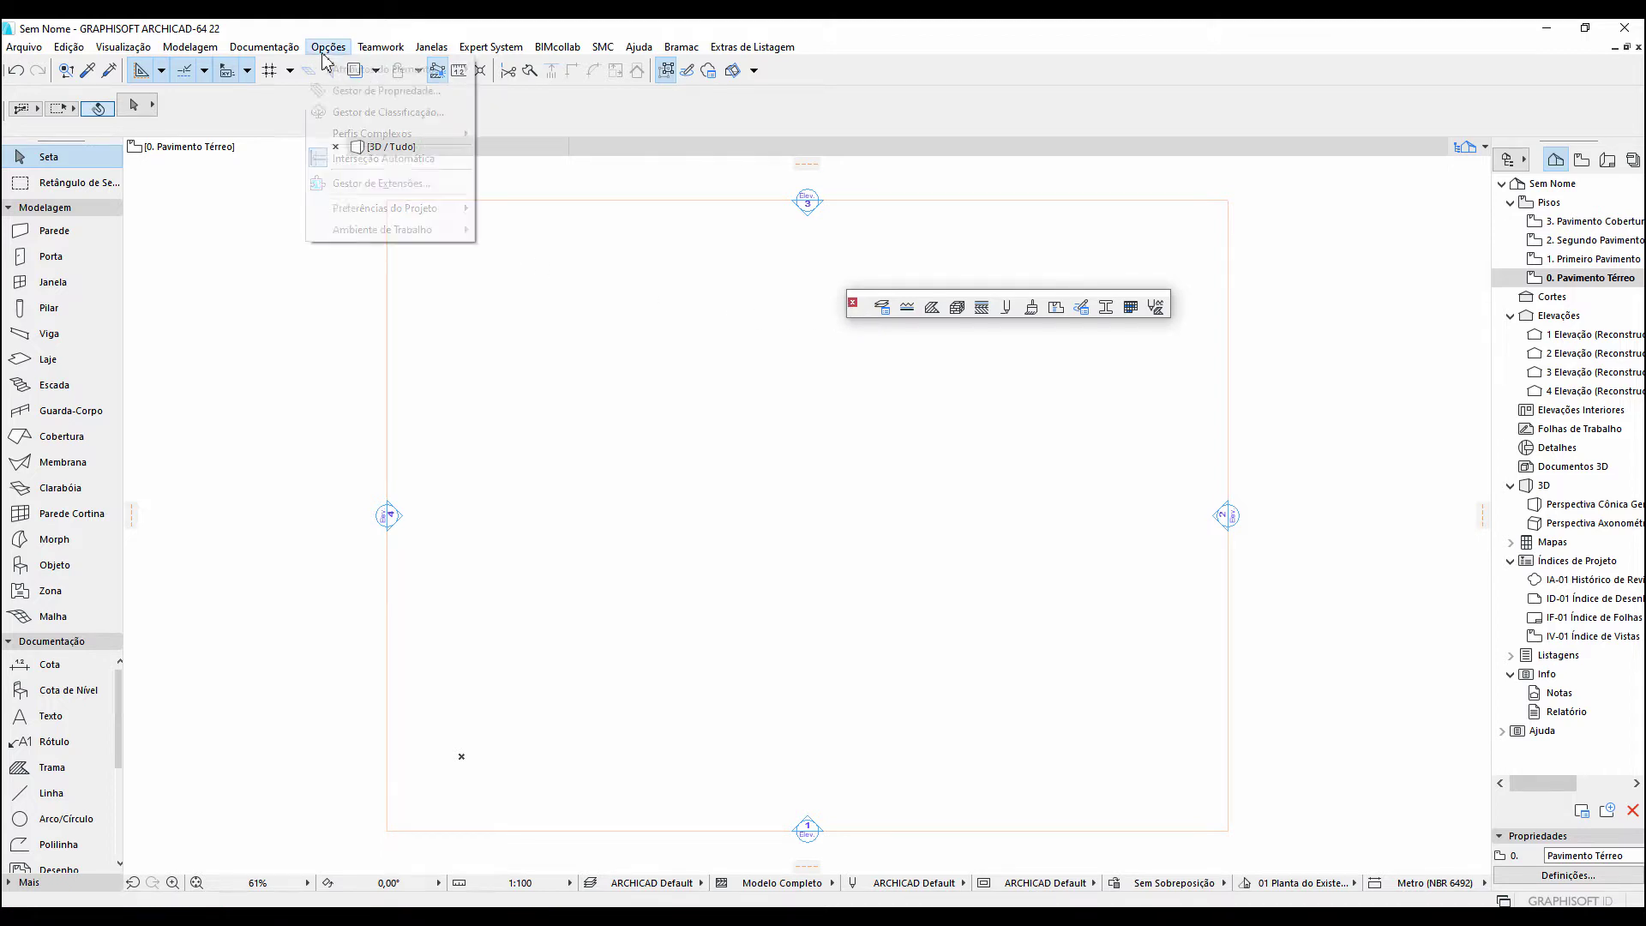
pyautogui.moveTo(326, 70)
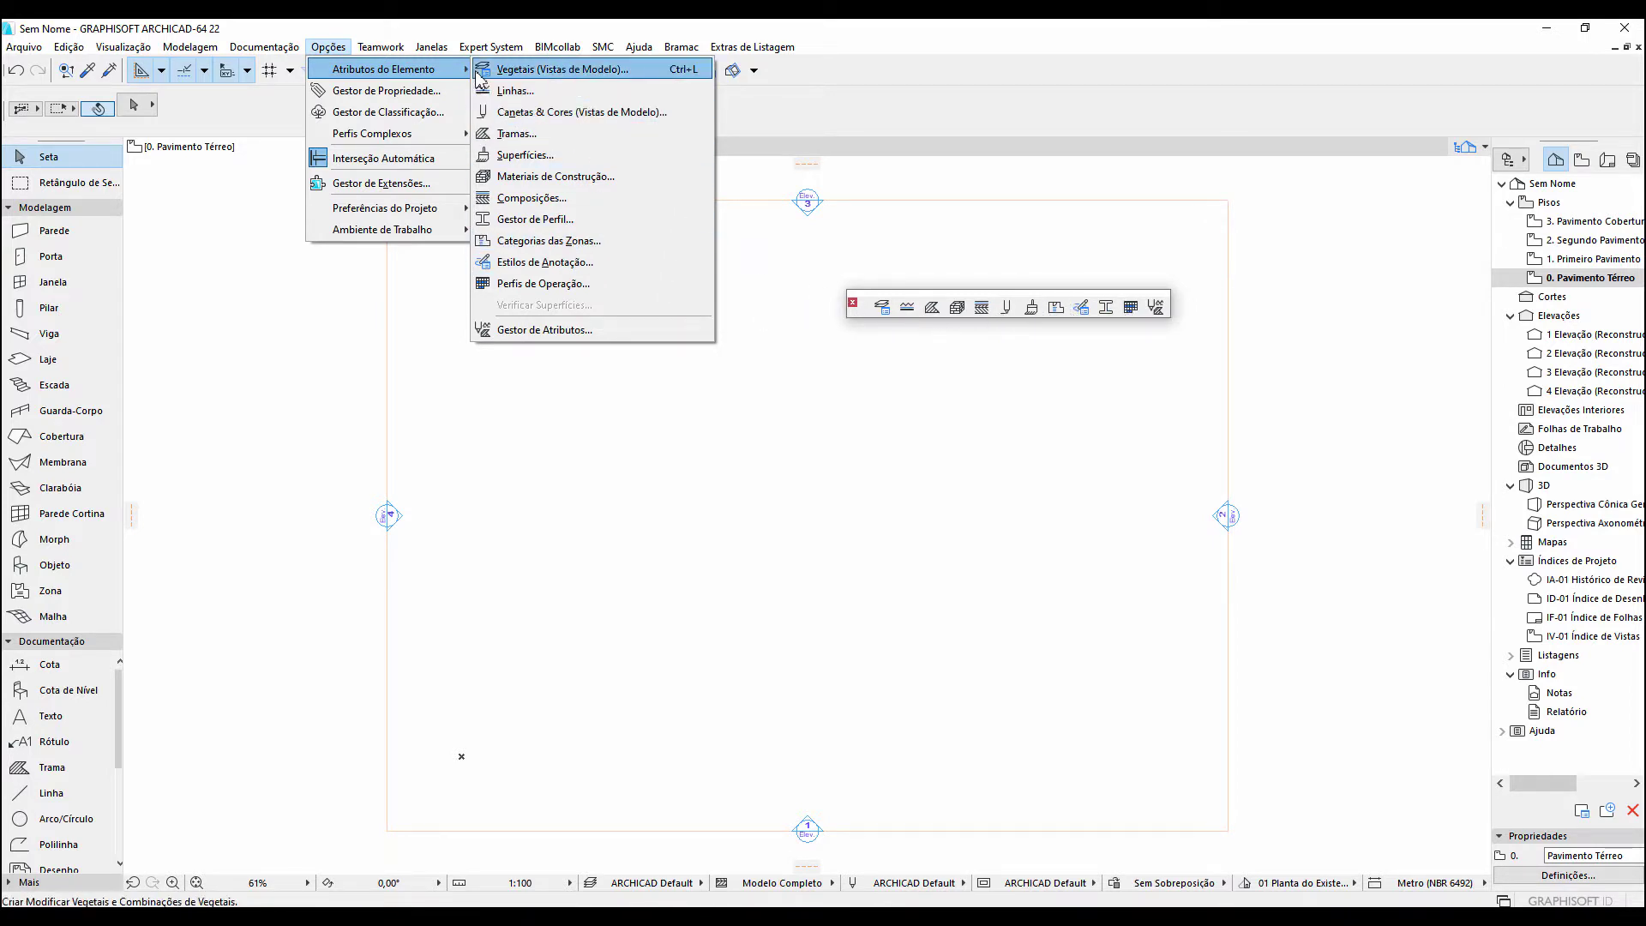
pyautogui.moveTo(432, 47)
pyautogui.moveTo(489, 251)
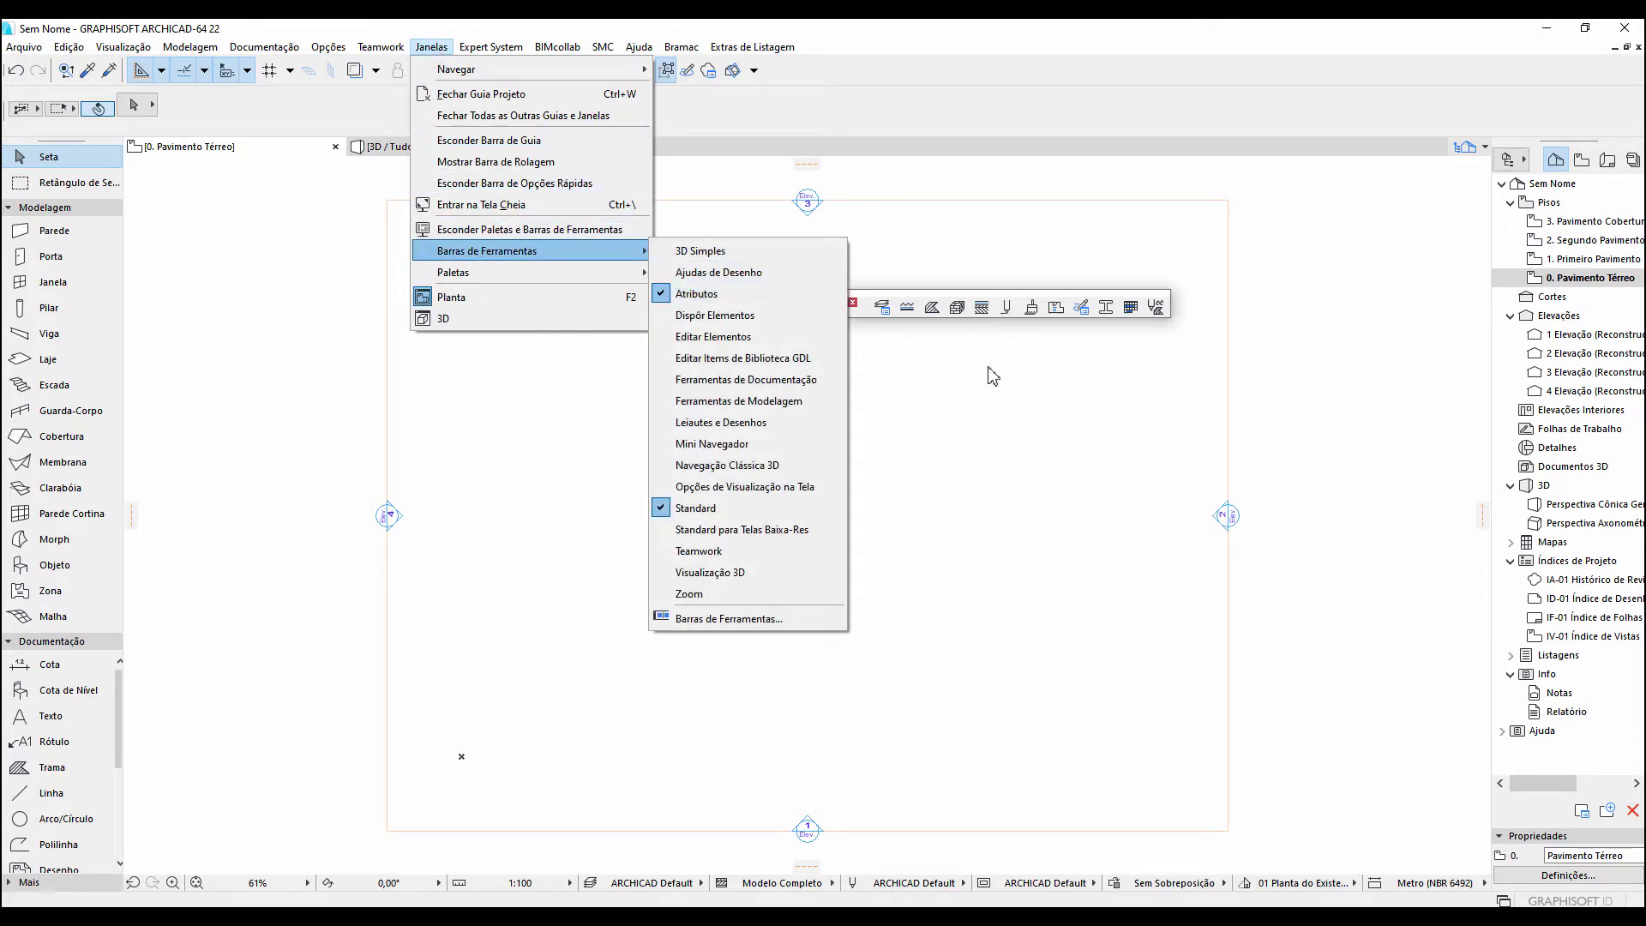
pyautogui.click(1103, 433)
pyautogui.moveTo(855, 310)
pyautogui.mouseDown()
pyautogui.moveTo(907, 247)
pyautogui.moveTo(875, 209)
pyautogui.moveTo(873, 127)
pyautogui.moveTo(860, 301)
pyautogui.mouseUp()
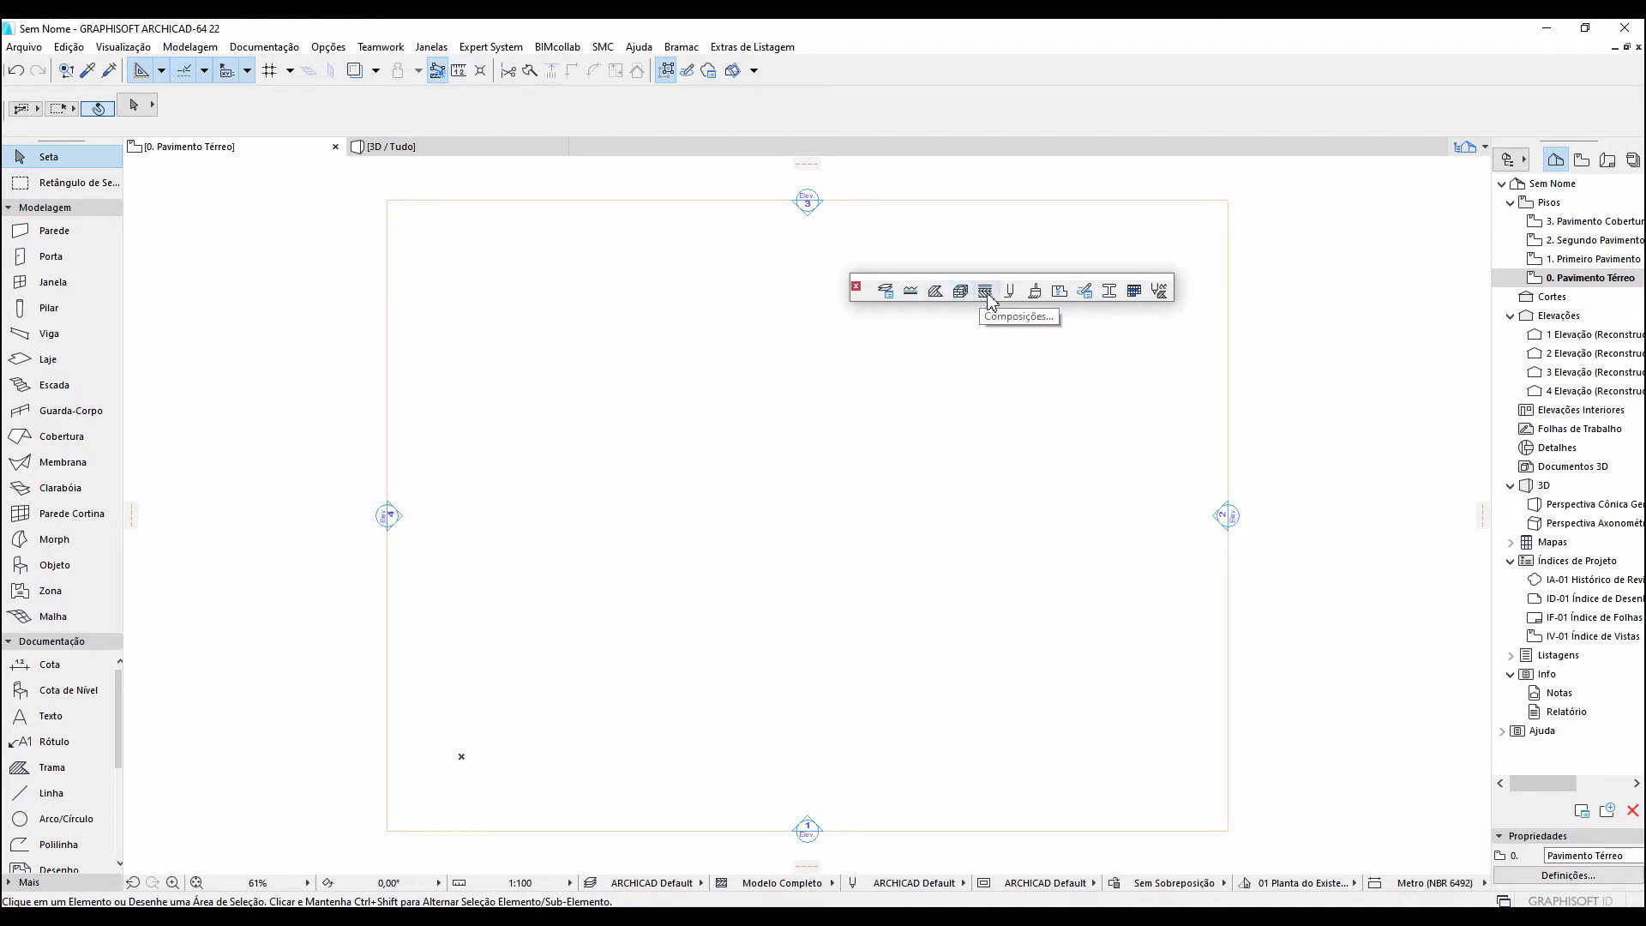
pyautogui.click(1041, 293)
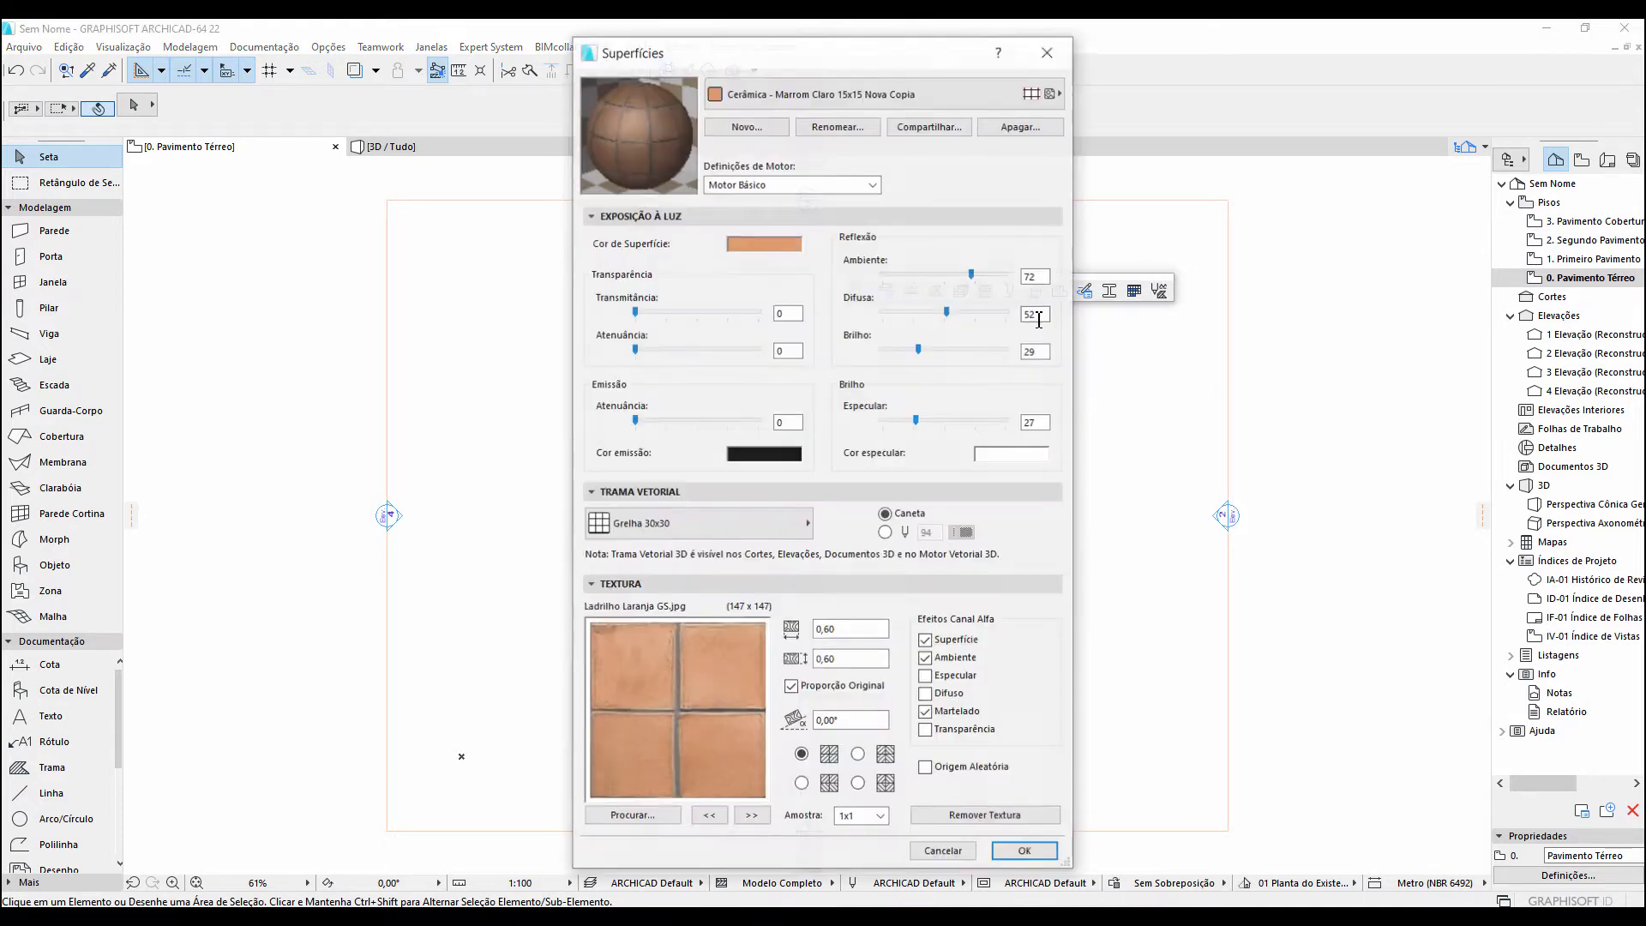
pyautogui.click(1050, 54)
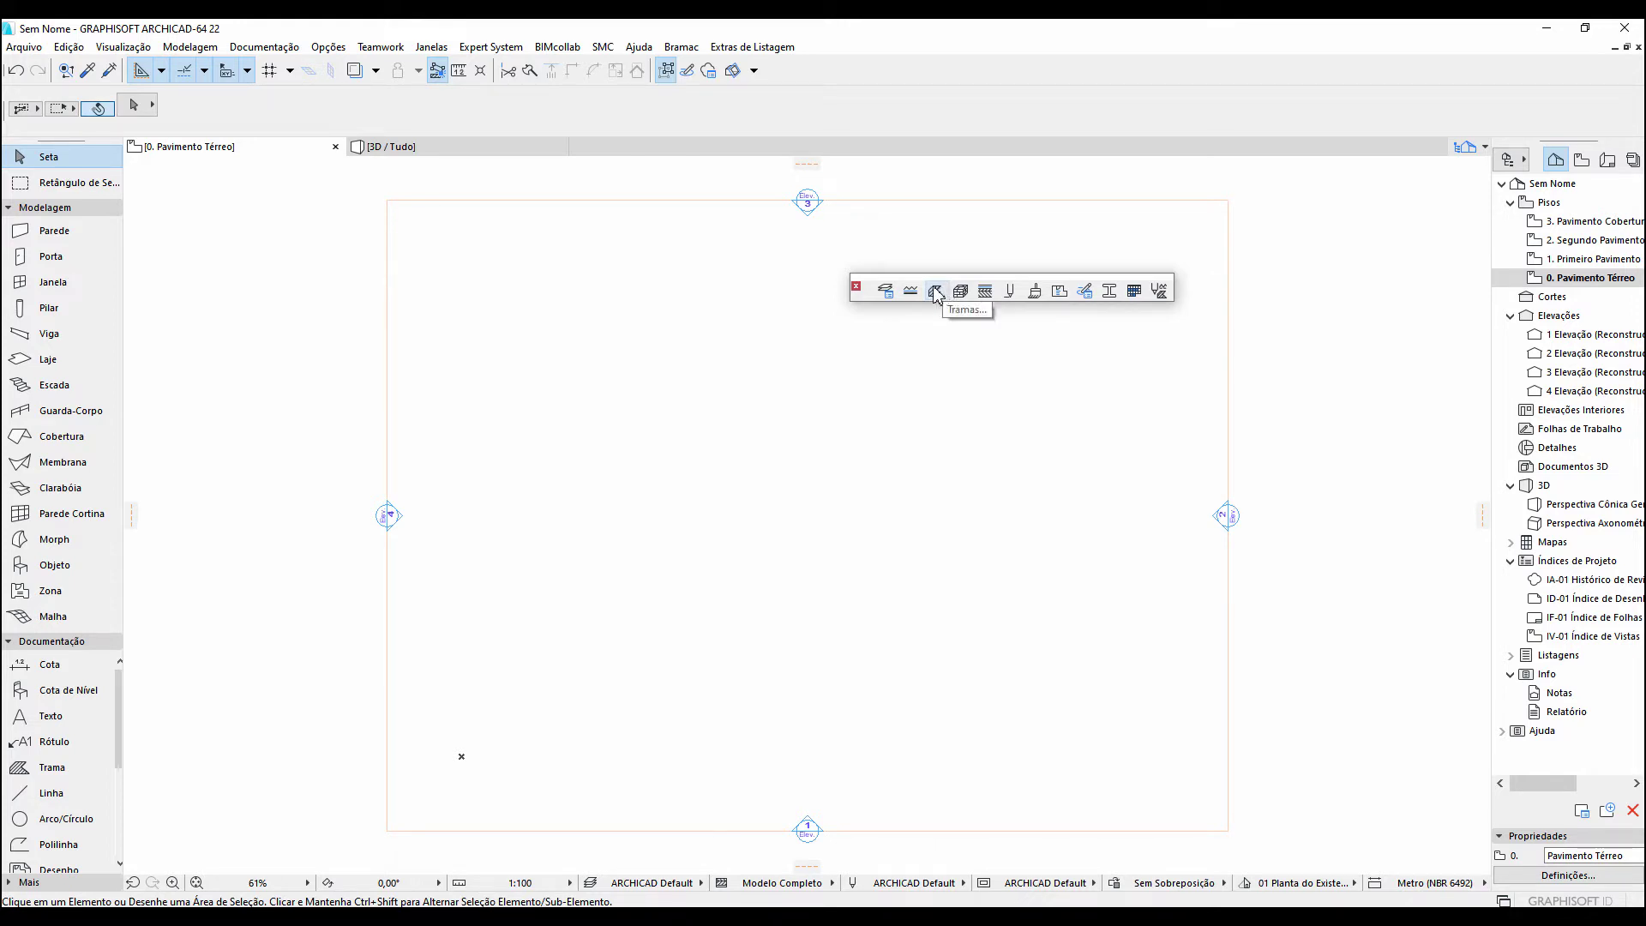
# Step: Set the texture size of the surface "Cerâmica - Marrom Claro 15x15 Nova Copia" to 0,30 by 0,30, keeping the original proportion
pyautogui.click(1036, 294)
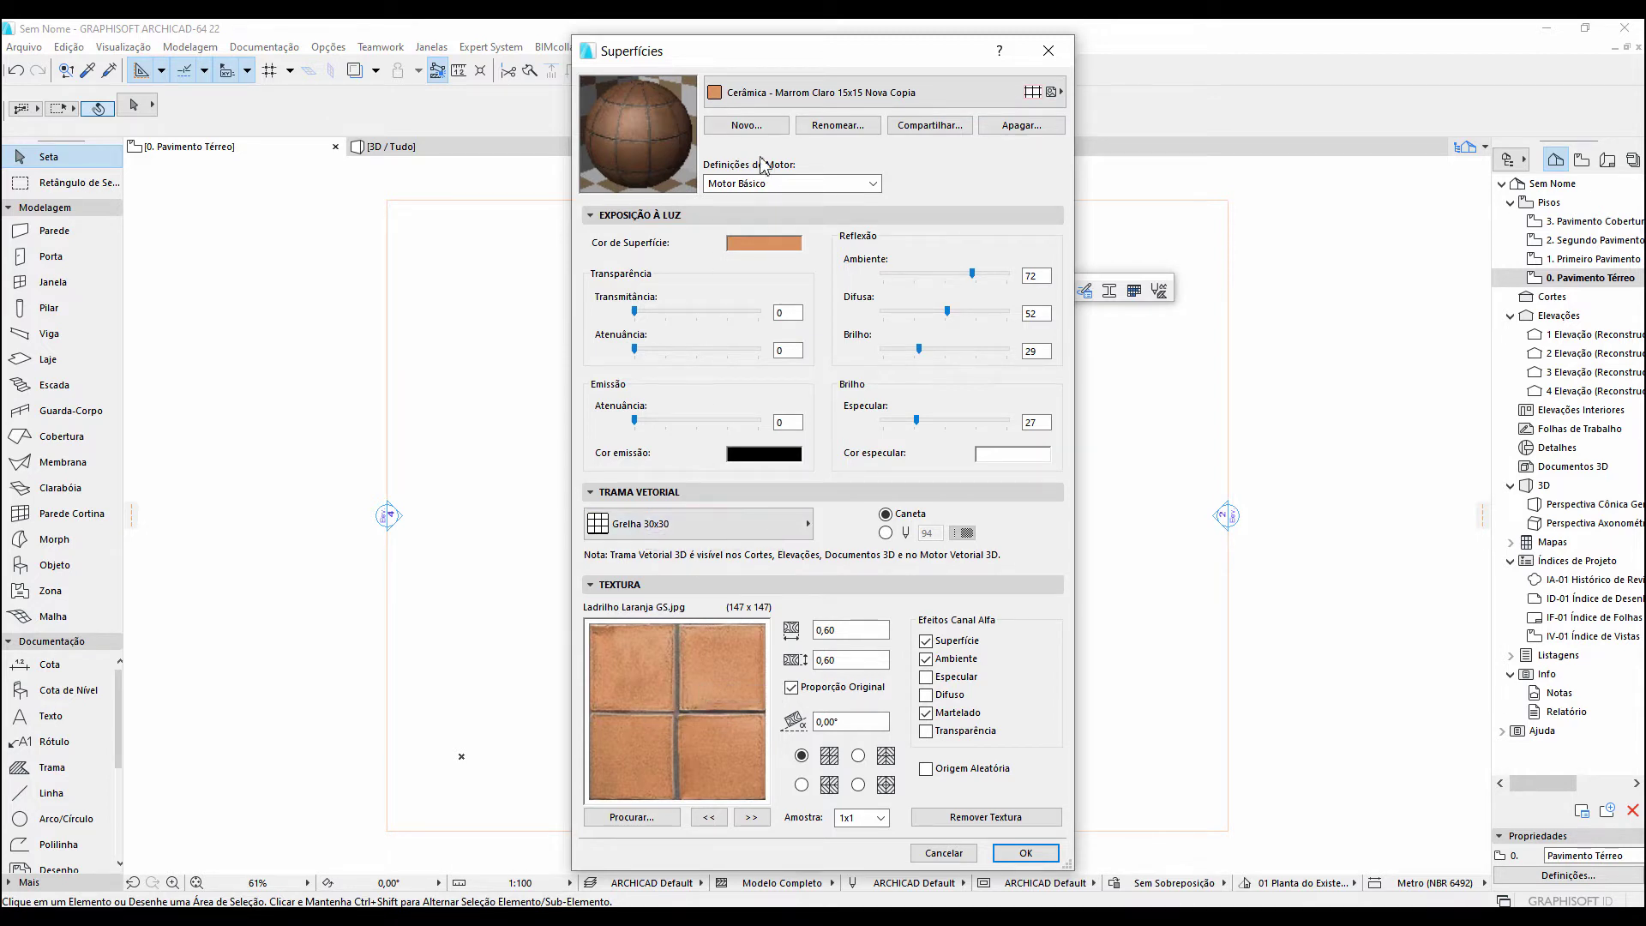
pyautogui.moveTo(830, 51); pyautogui.dragTo(458, 49)
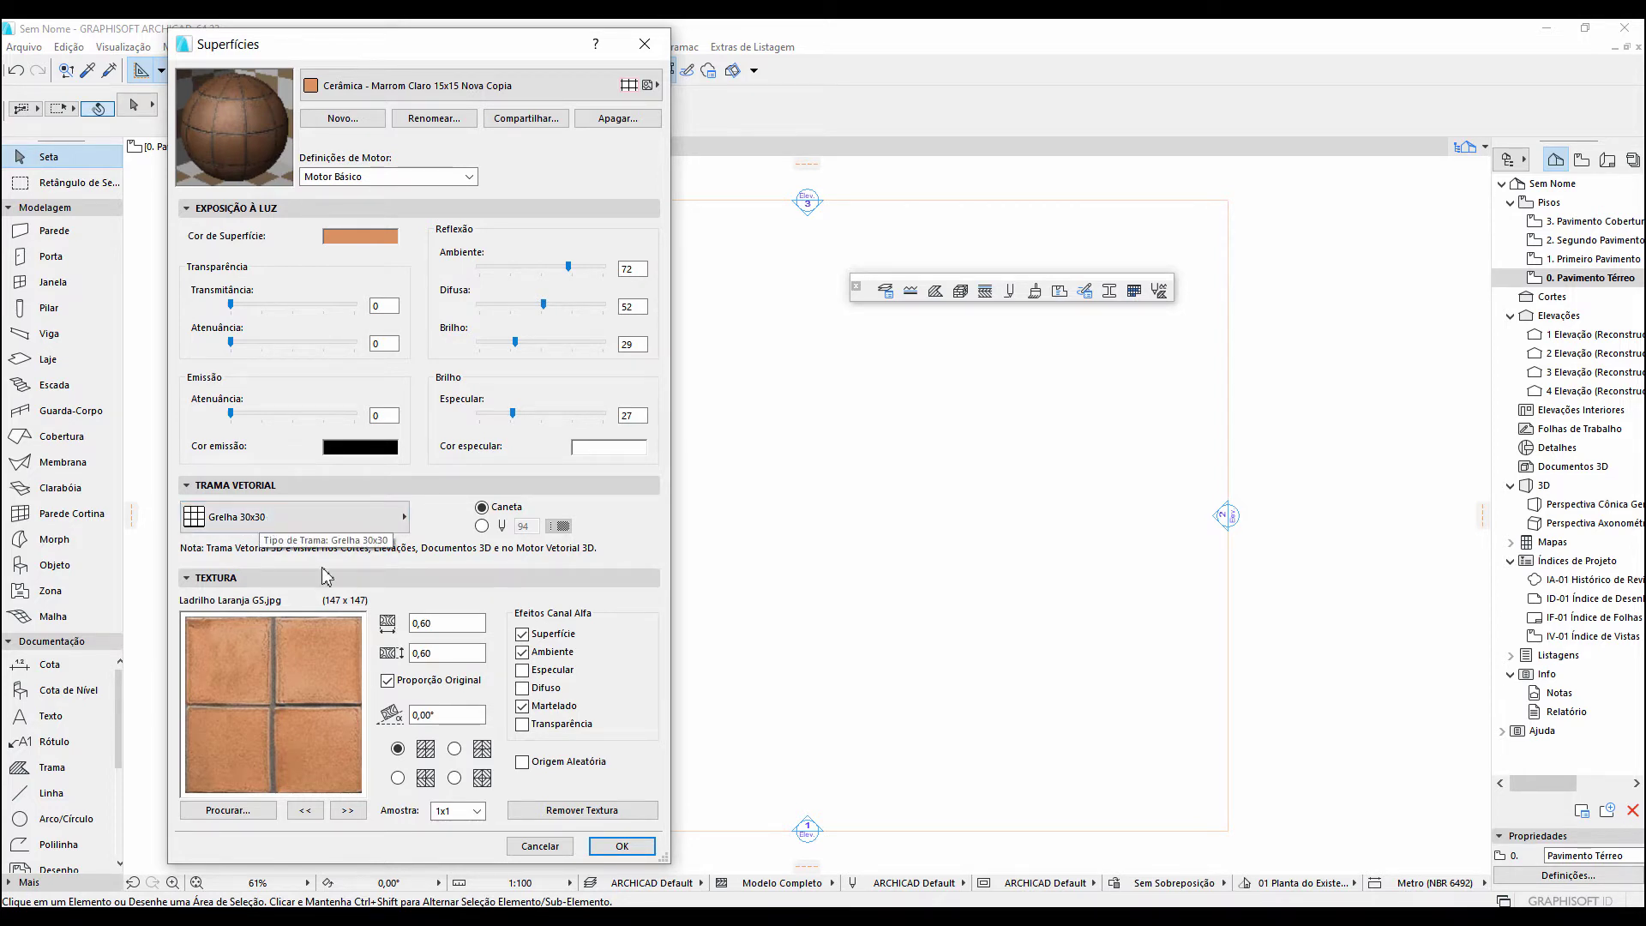
pyautogui.click(434, 622)
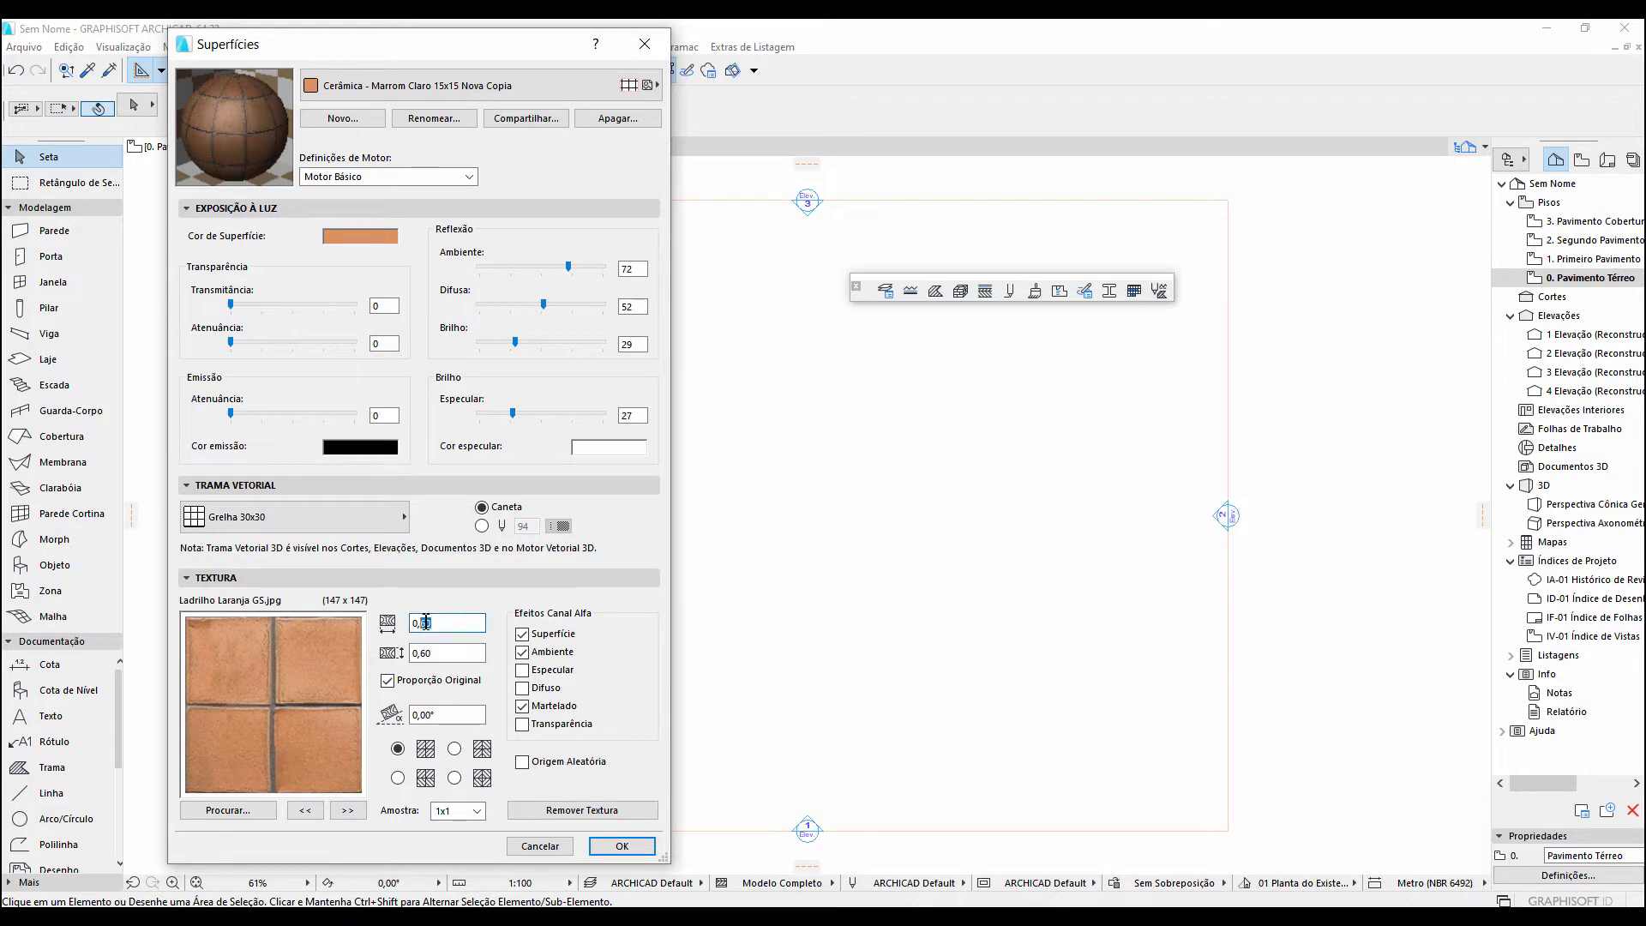
pyautogui.write('30')
pyautogui.click(432, 653)
pyautogui.hotkey('shift', 'Tab')
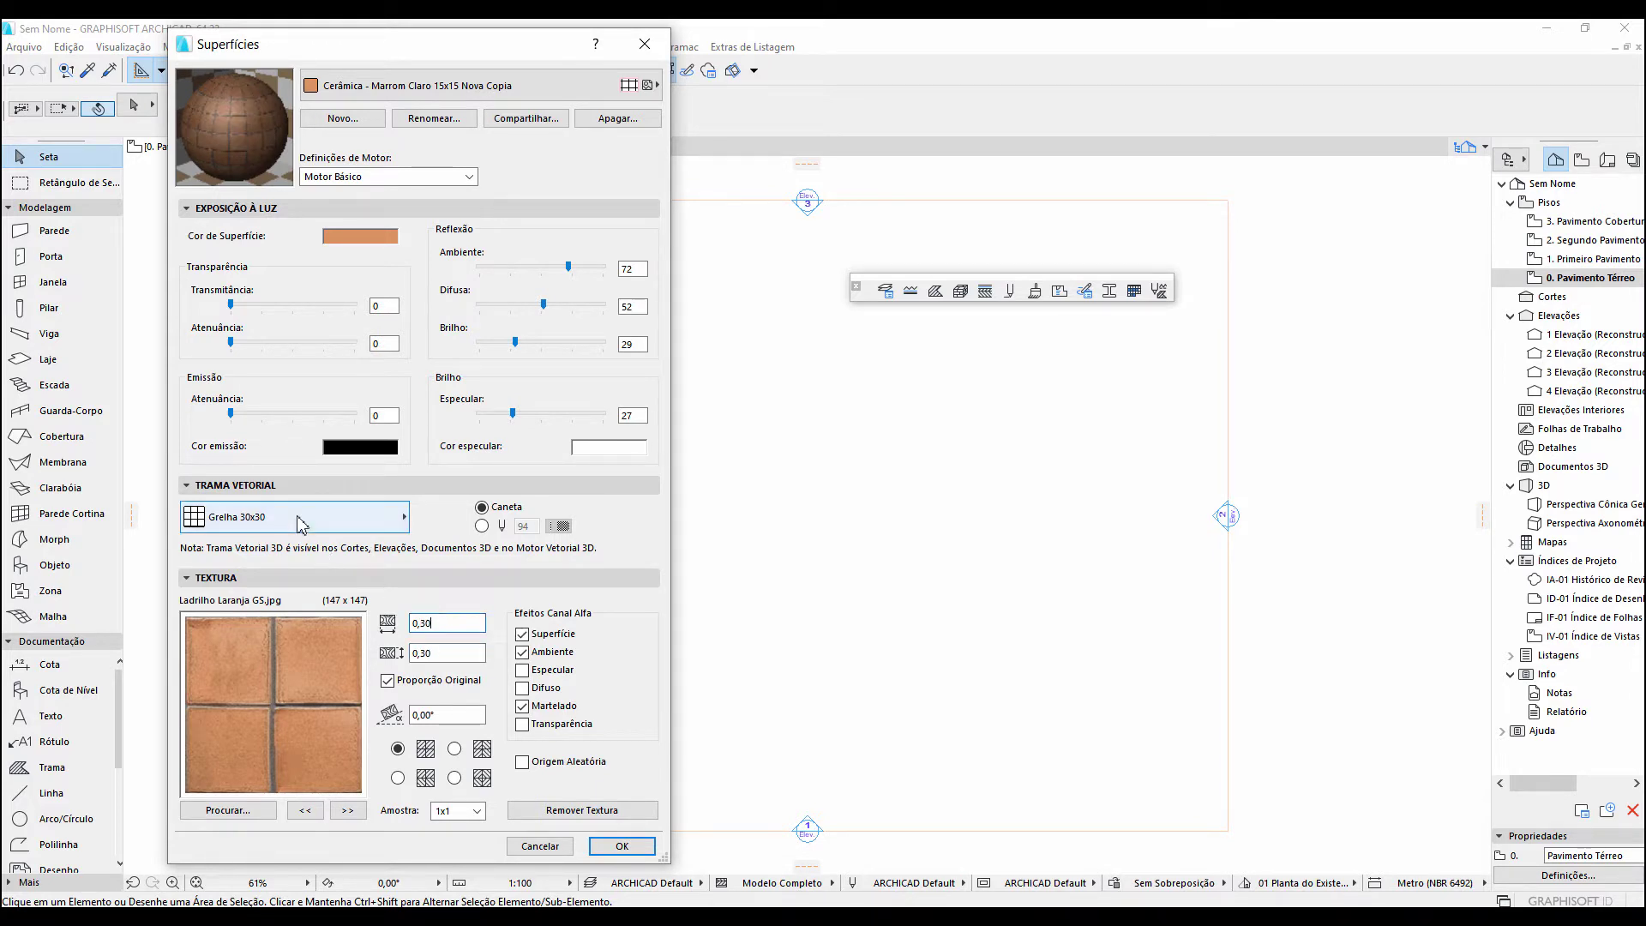
pyautogui.click(387, 680)
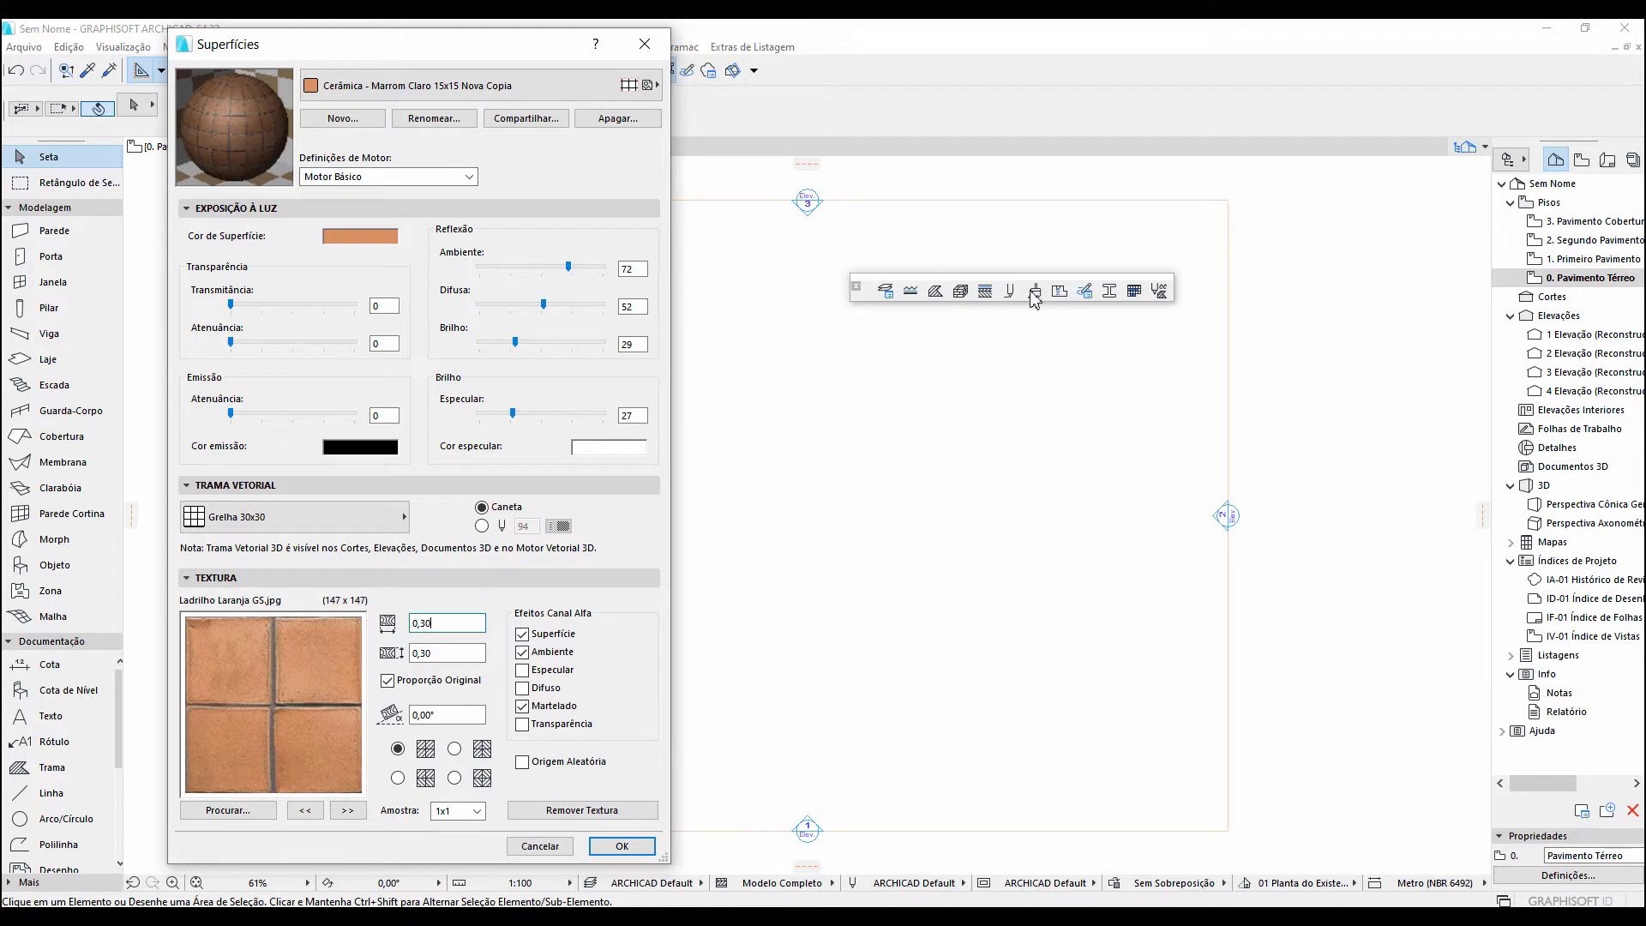
pyautogui.click(625, 854)
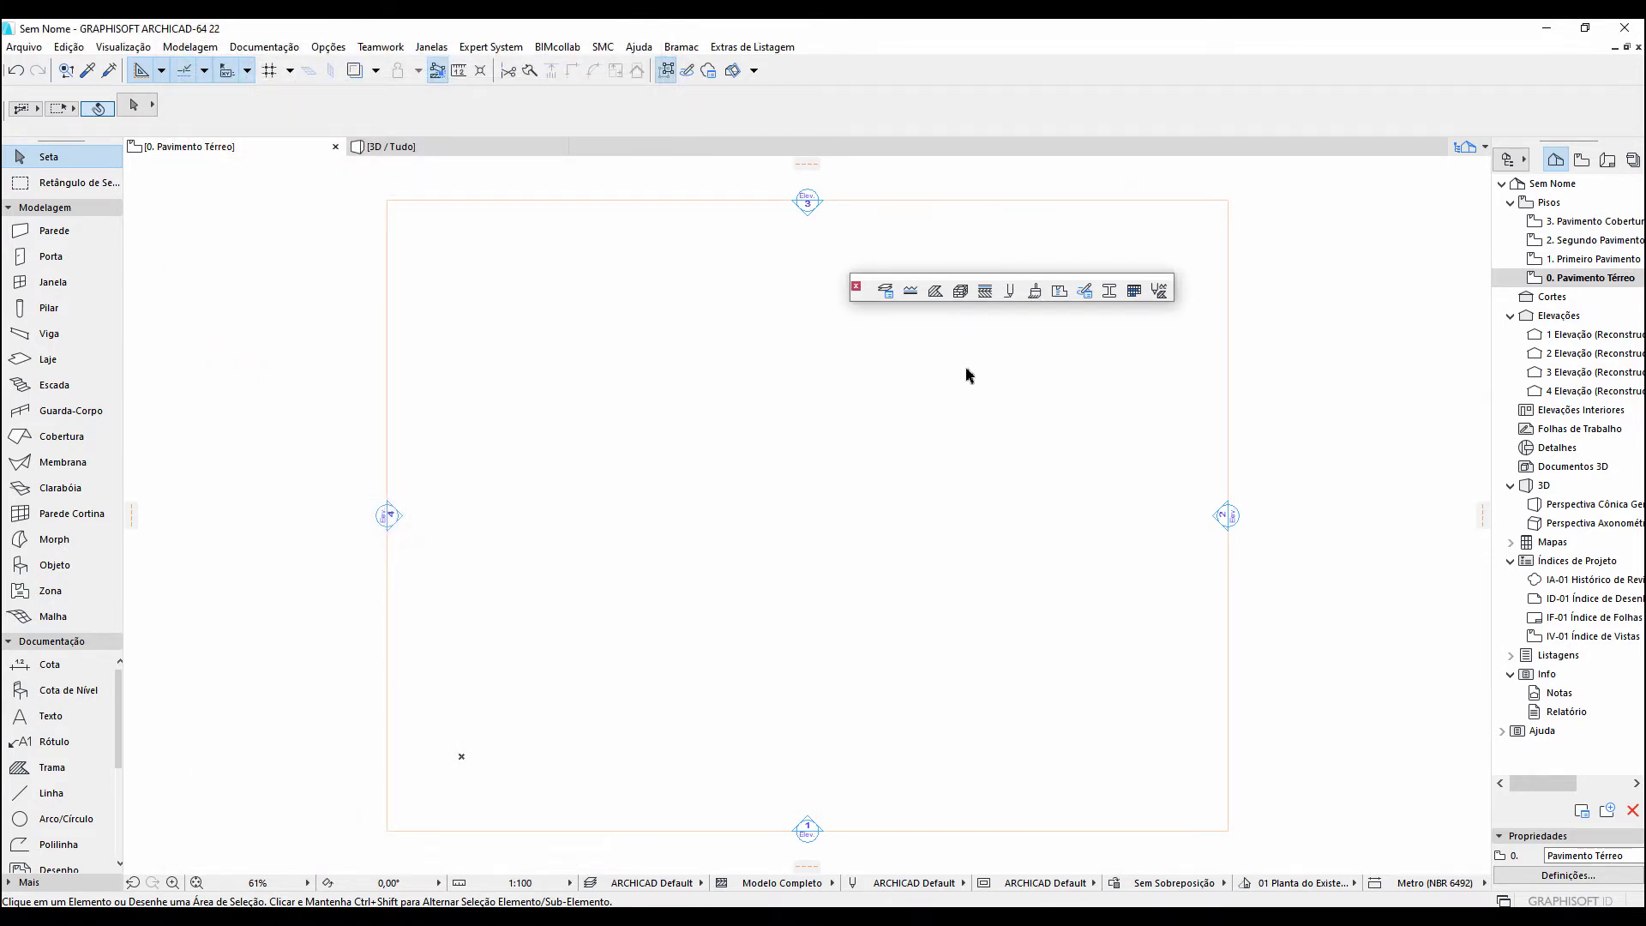
# Step: Review the surface and cut fill choices assigned to the building material Ceramica 30x30
pyautogui.click(961, 291)
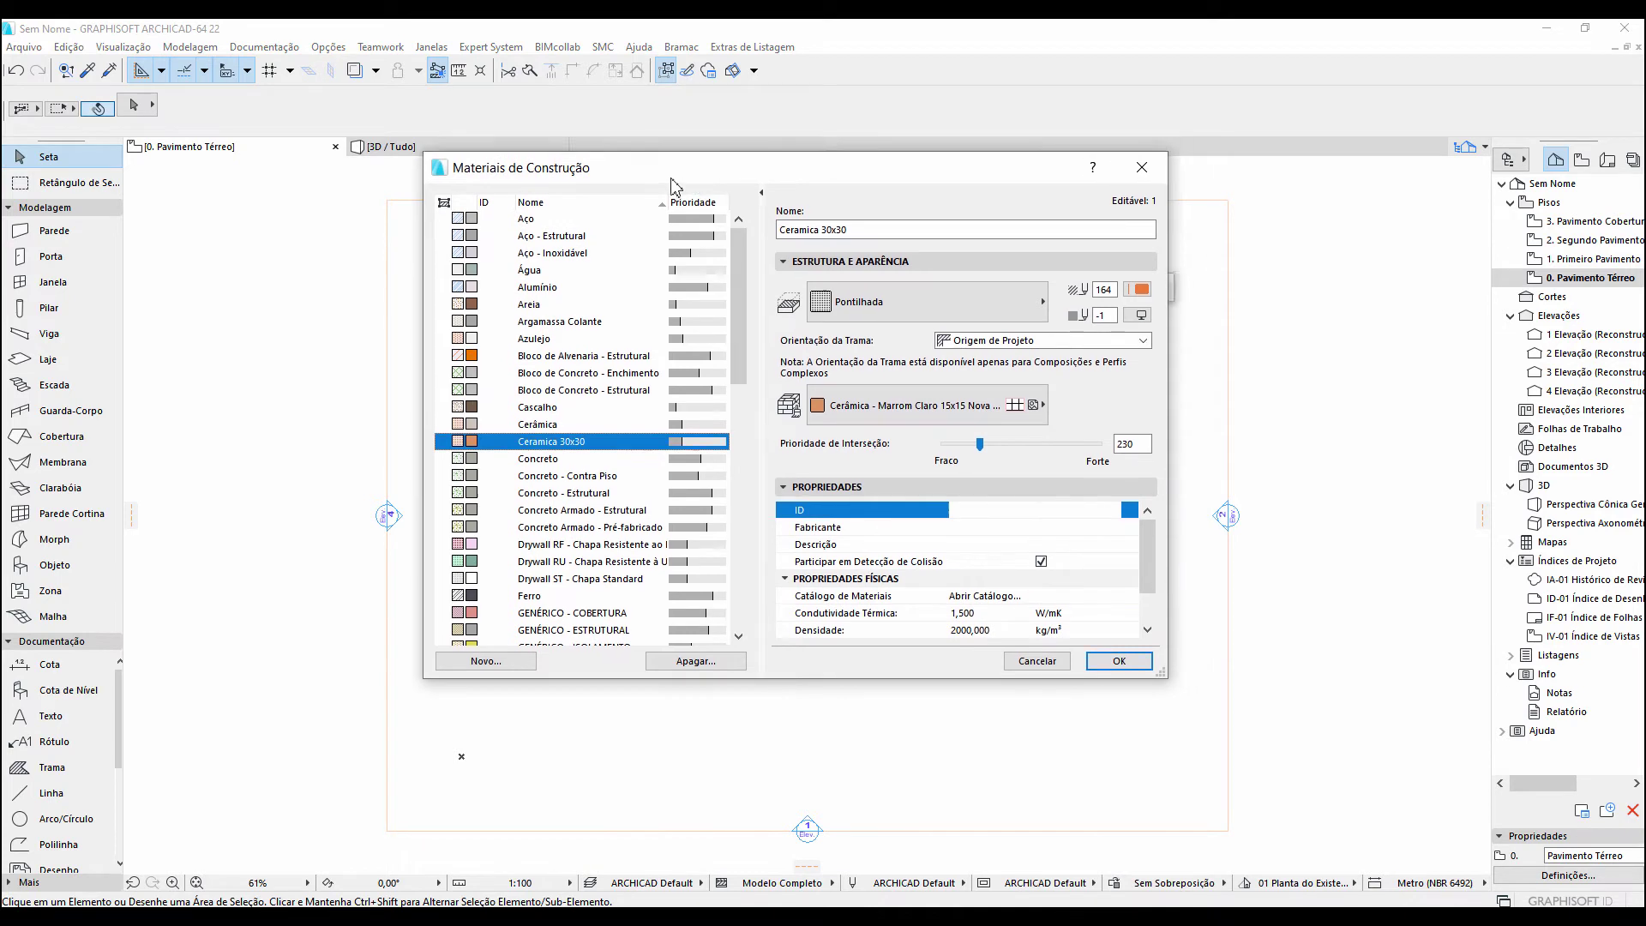
pyautogui.moveTo(675, 182); pyautogui.dragTo(507, 265)
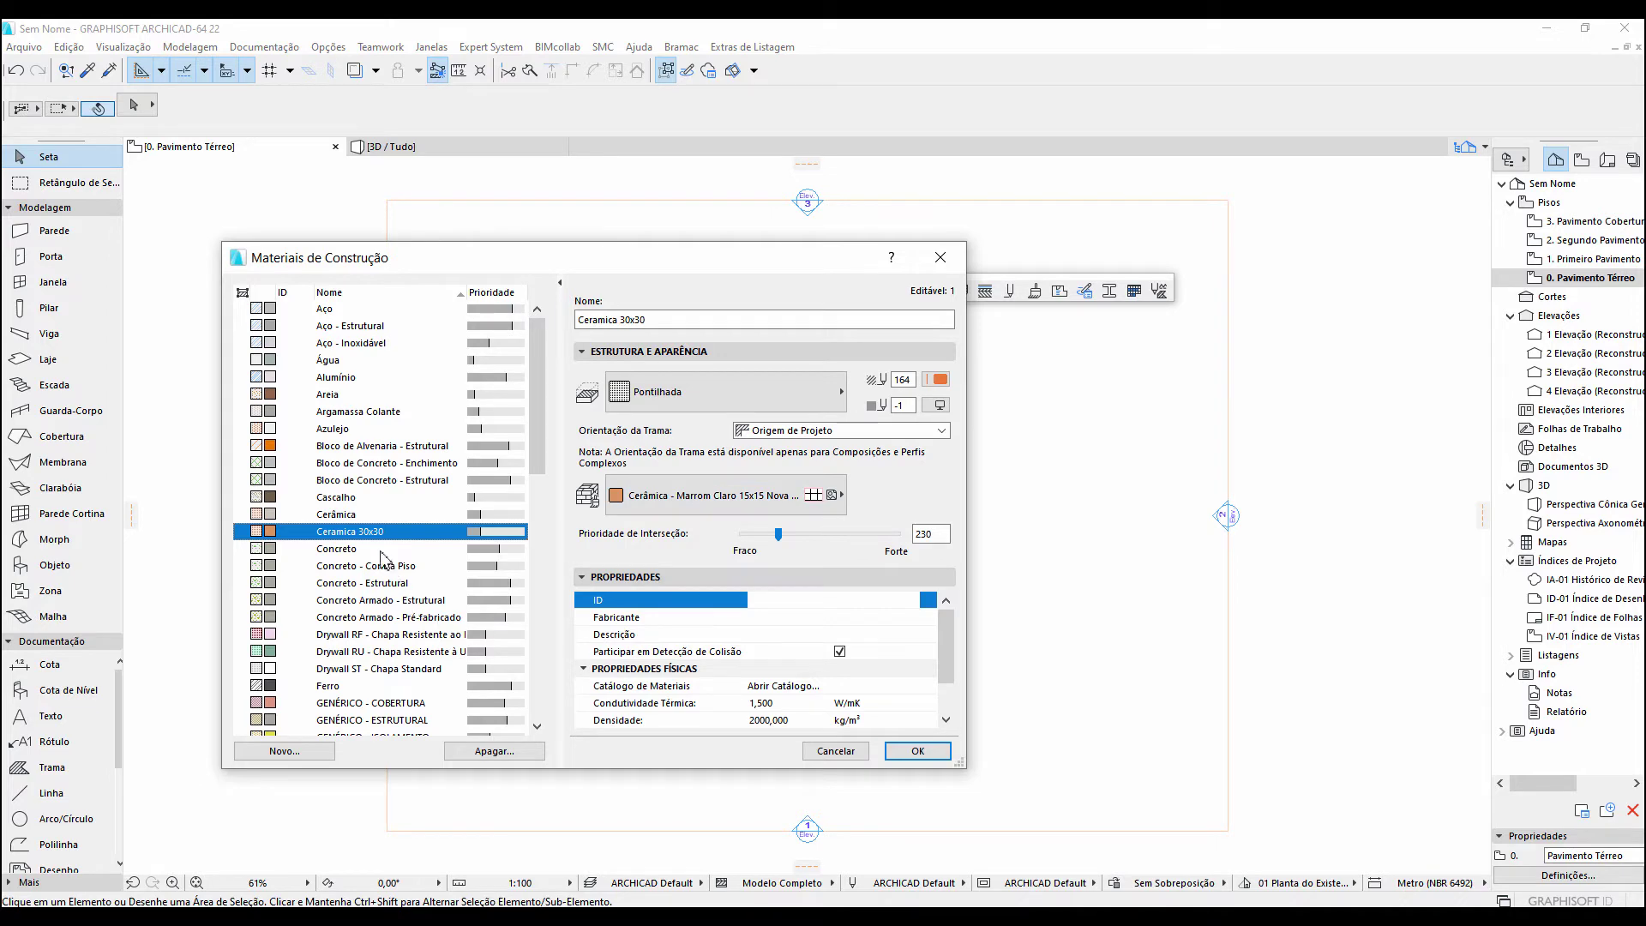
pyautogui.click(832, 498)
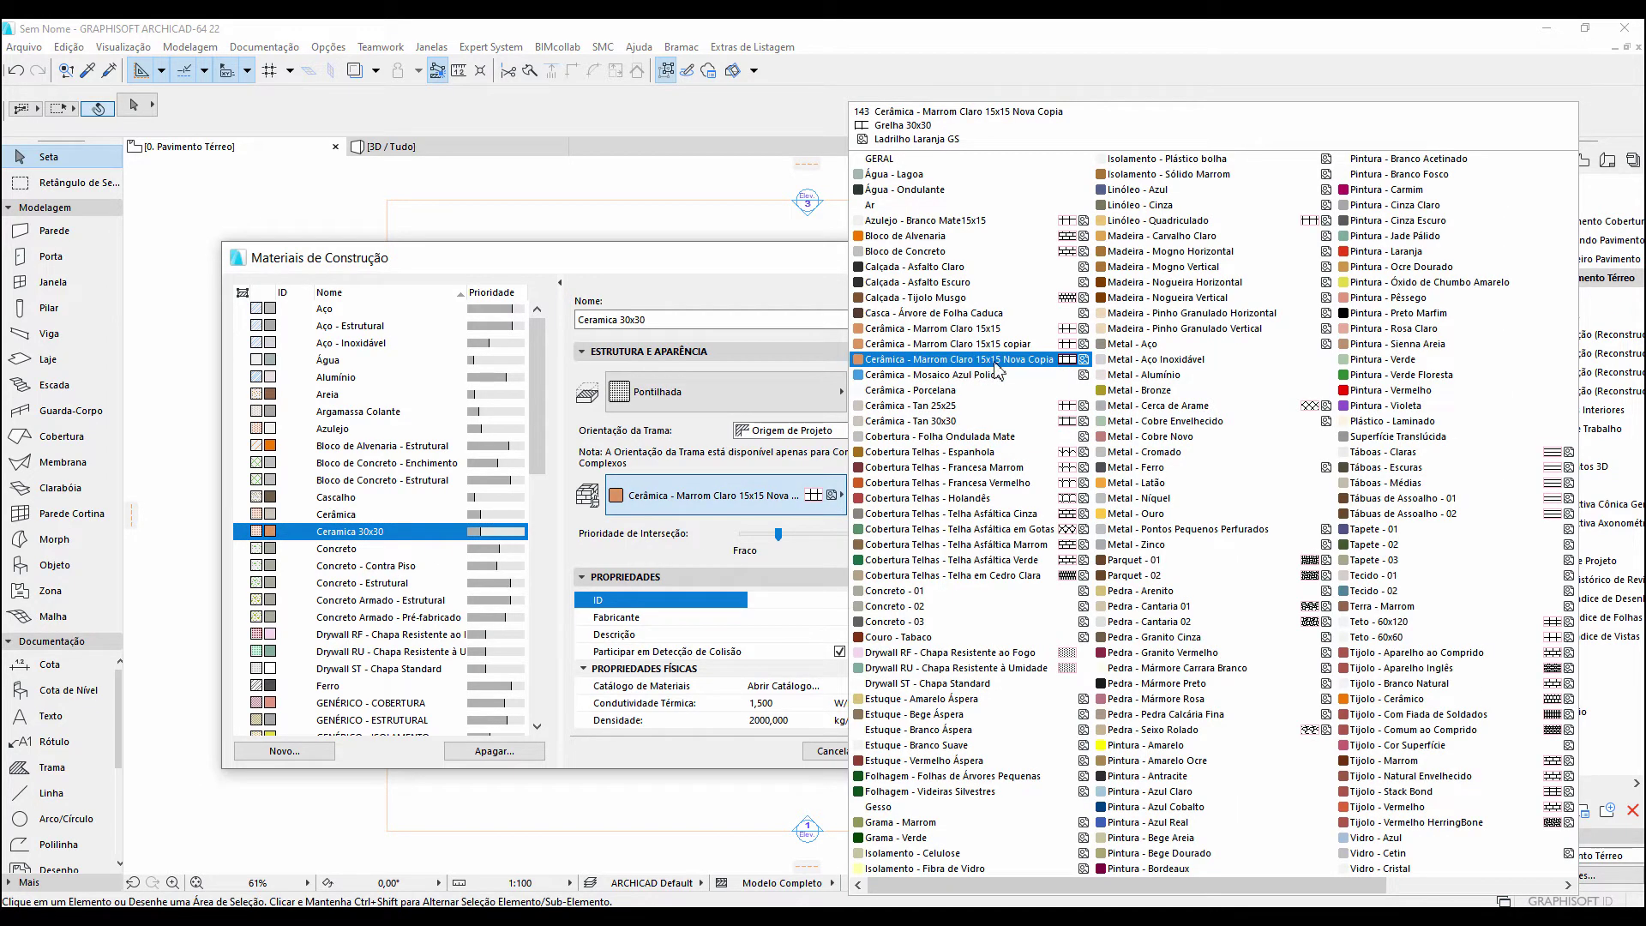
pyautogui.click(761, 287)
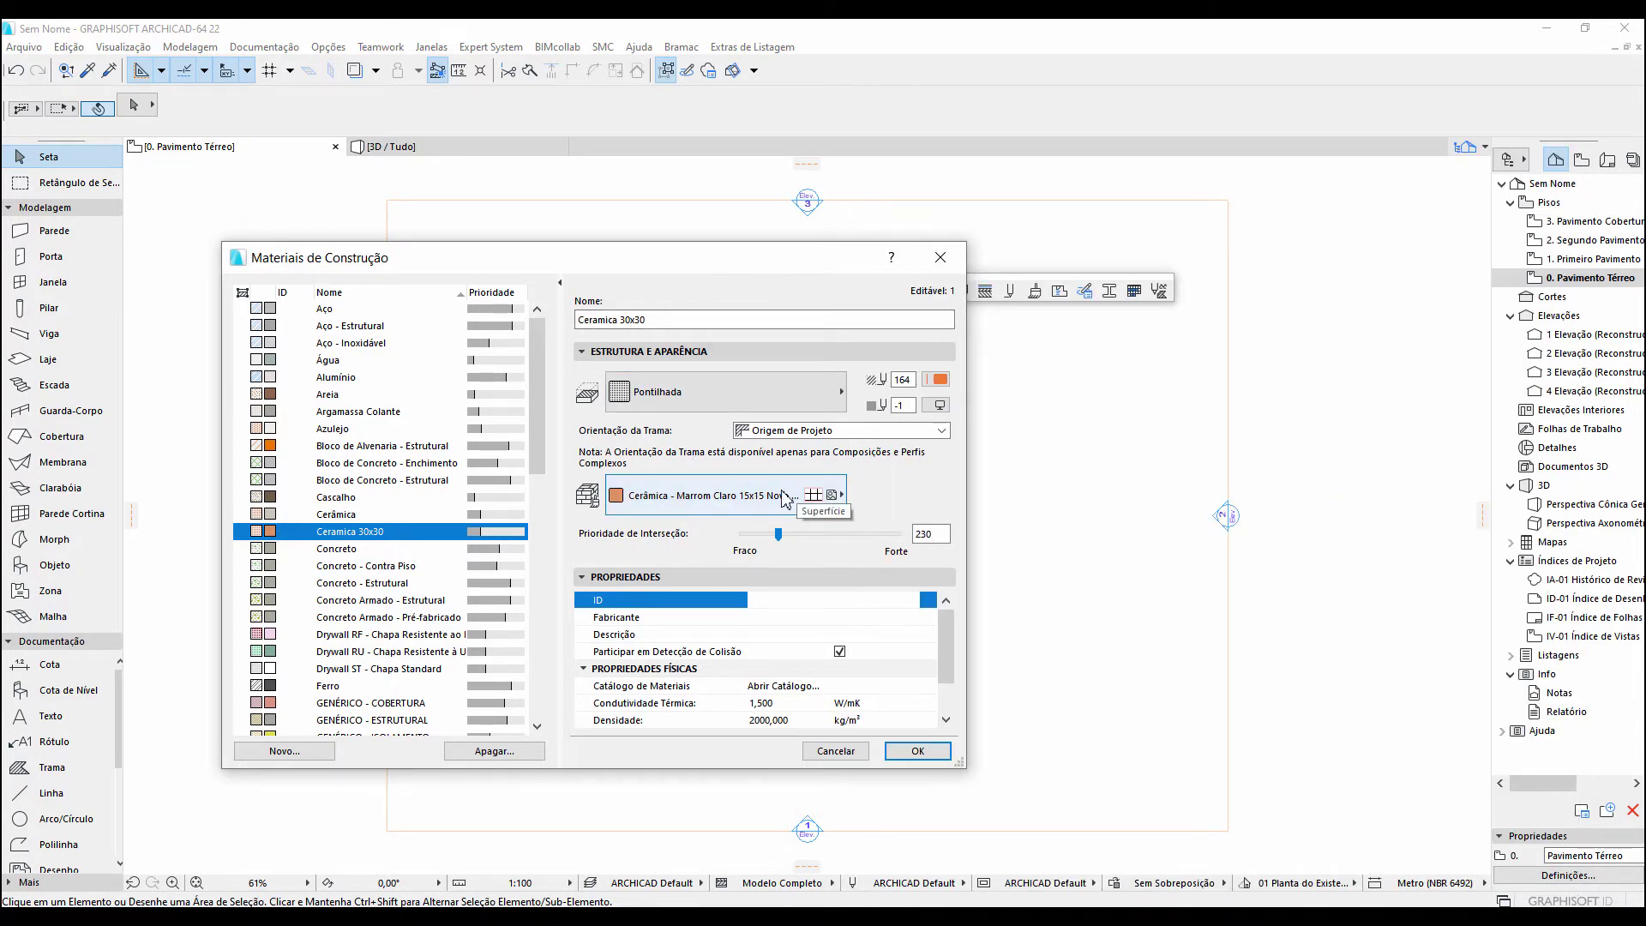
pyautogui.click(748, 401)
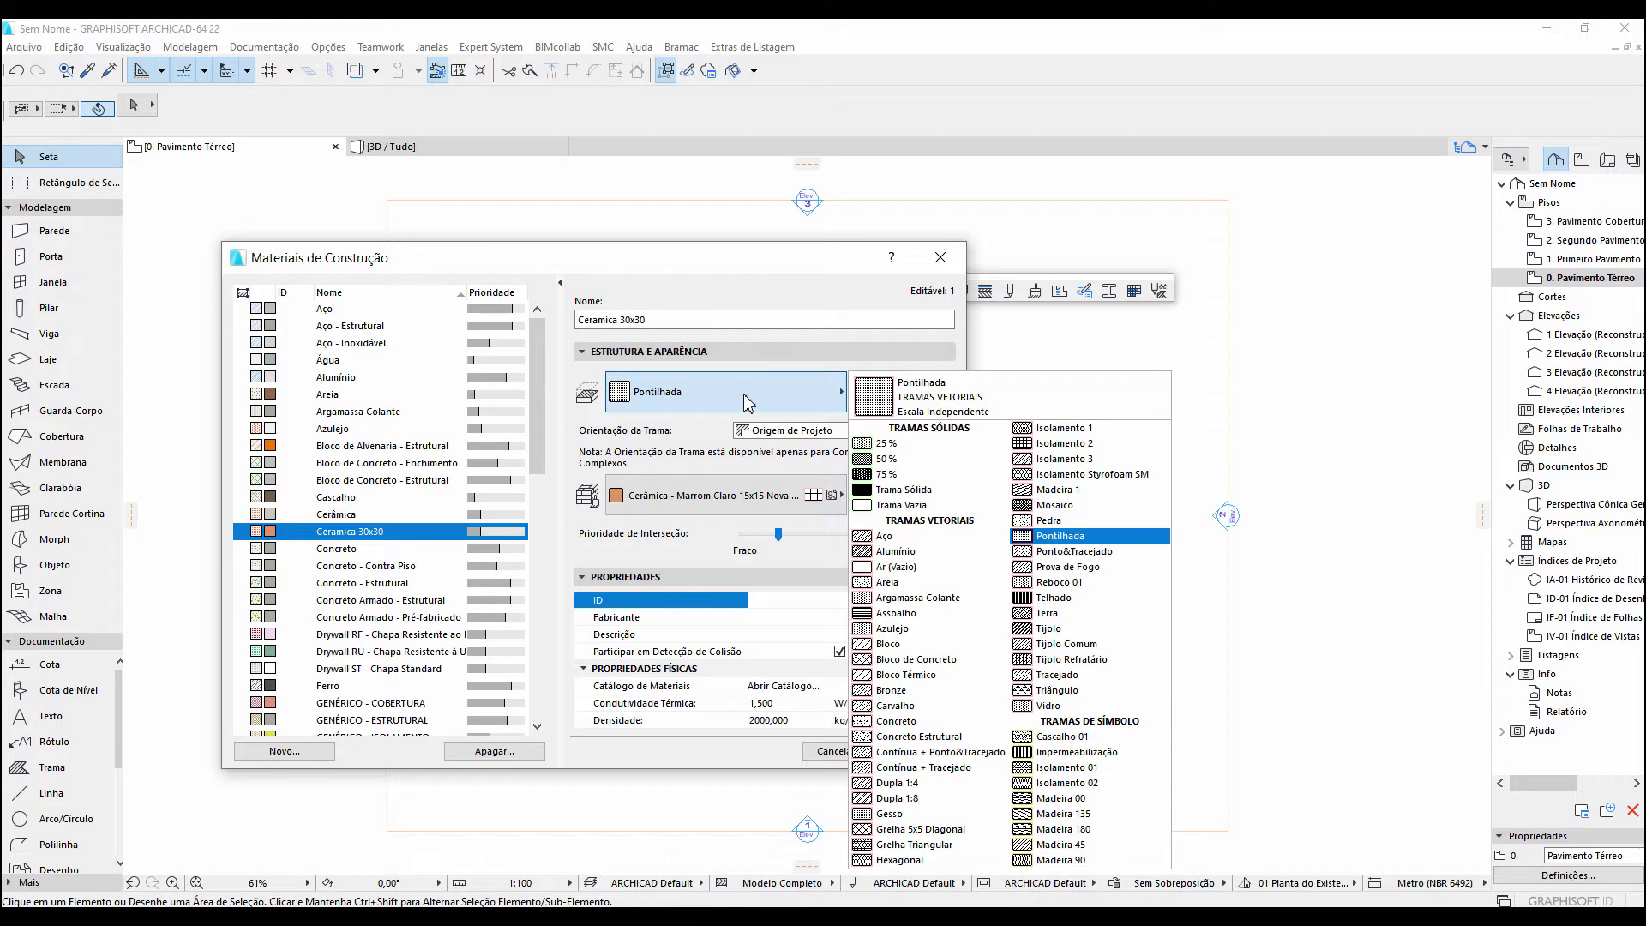
pyautogui.click(749, 283)
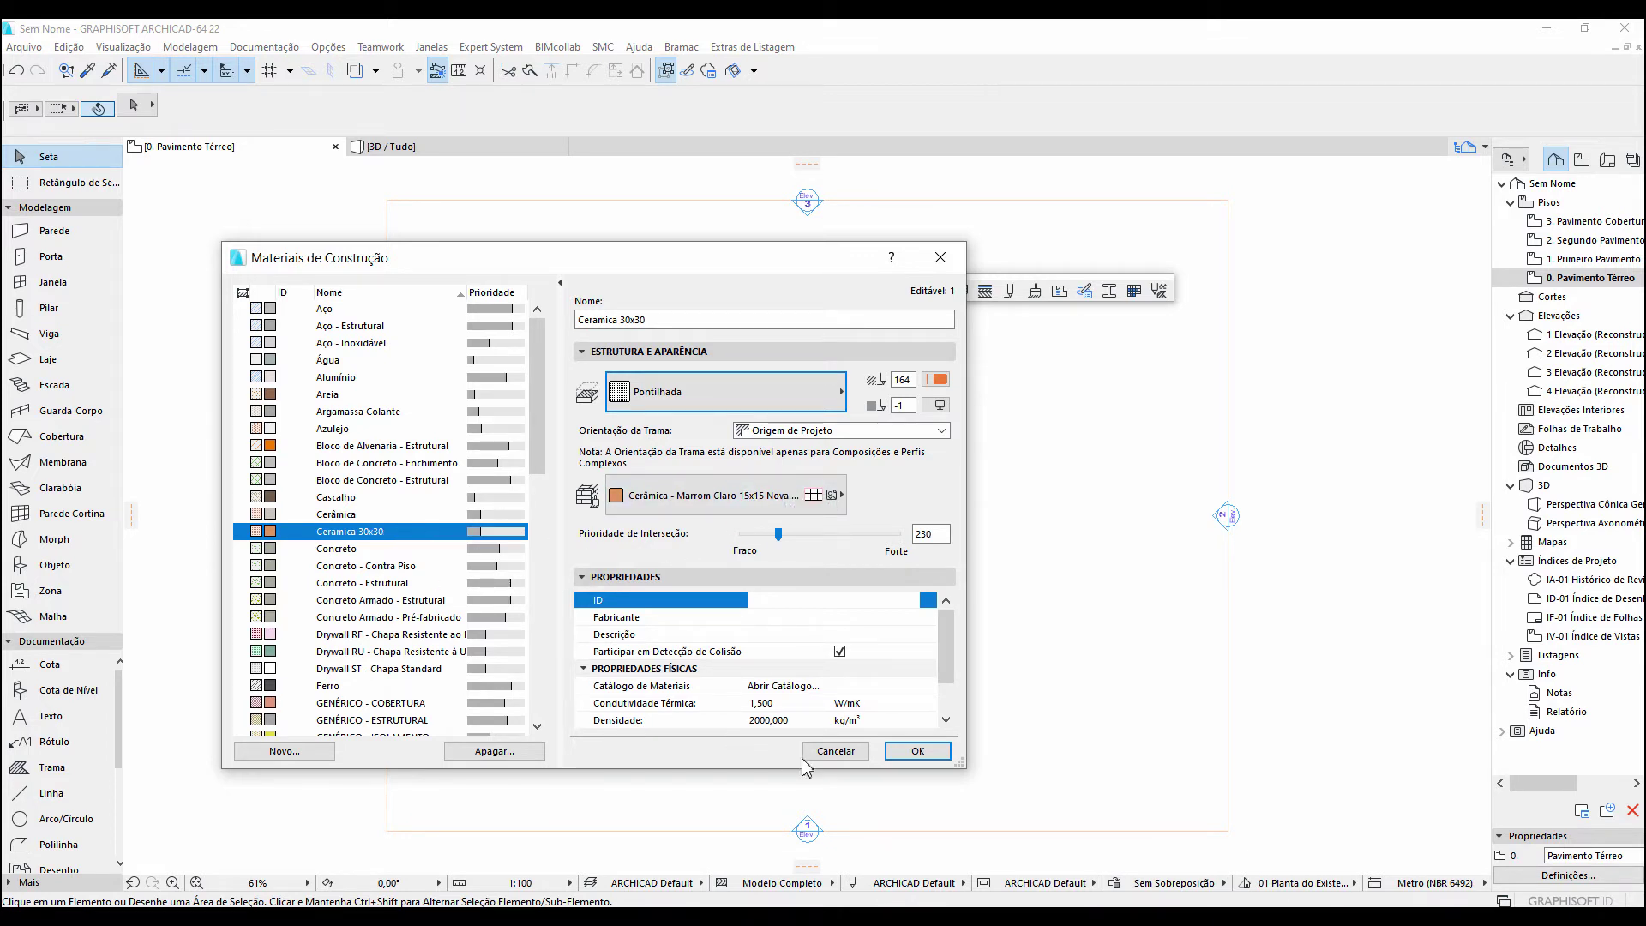
pyautogui.click(917, 751)
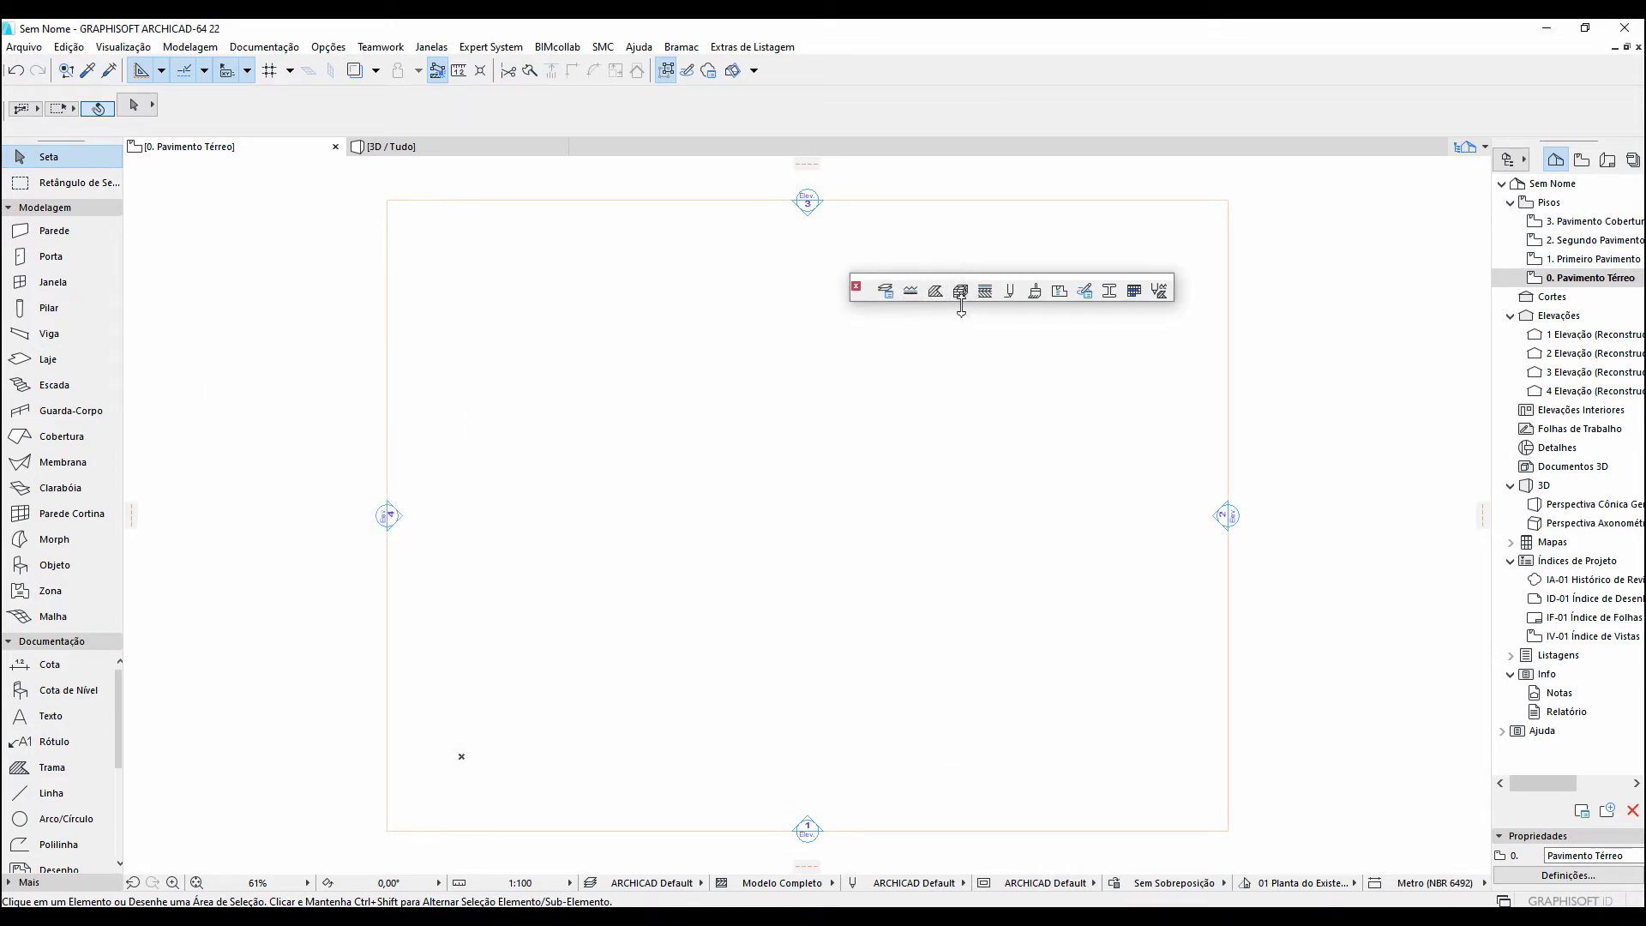
# Step: Examine the Piso estrutural composition, checking the material and thickness of its ceramic and Concreto - Contra Piso layers
pyautogui.click(987, 292)
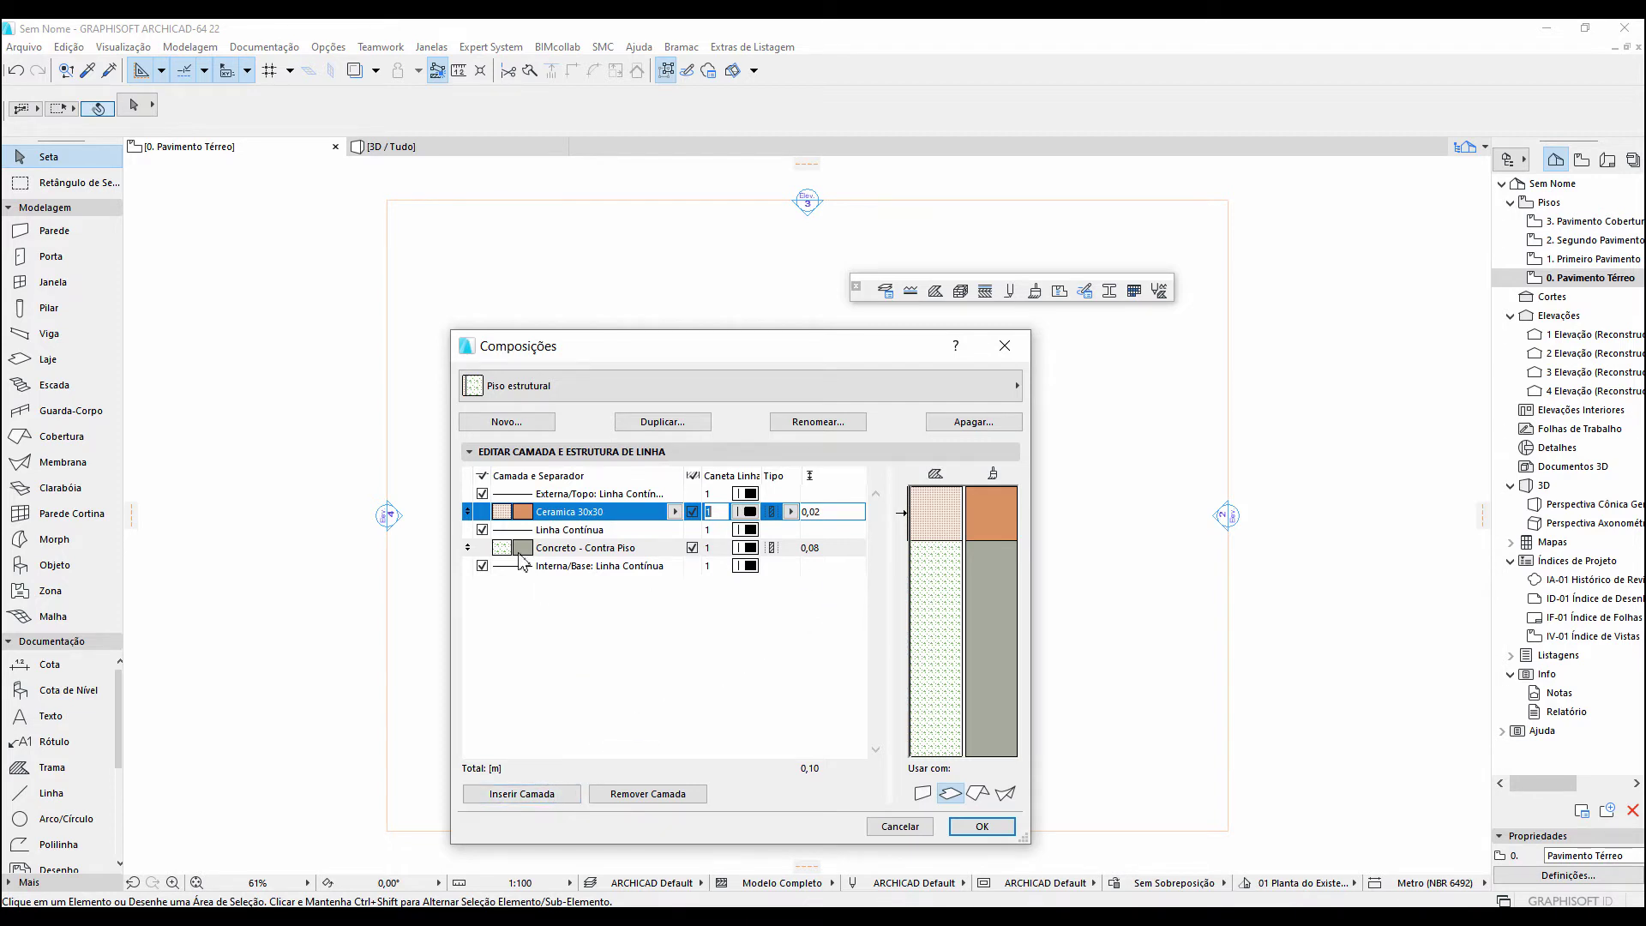
pyautogui.click(822, 549)
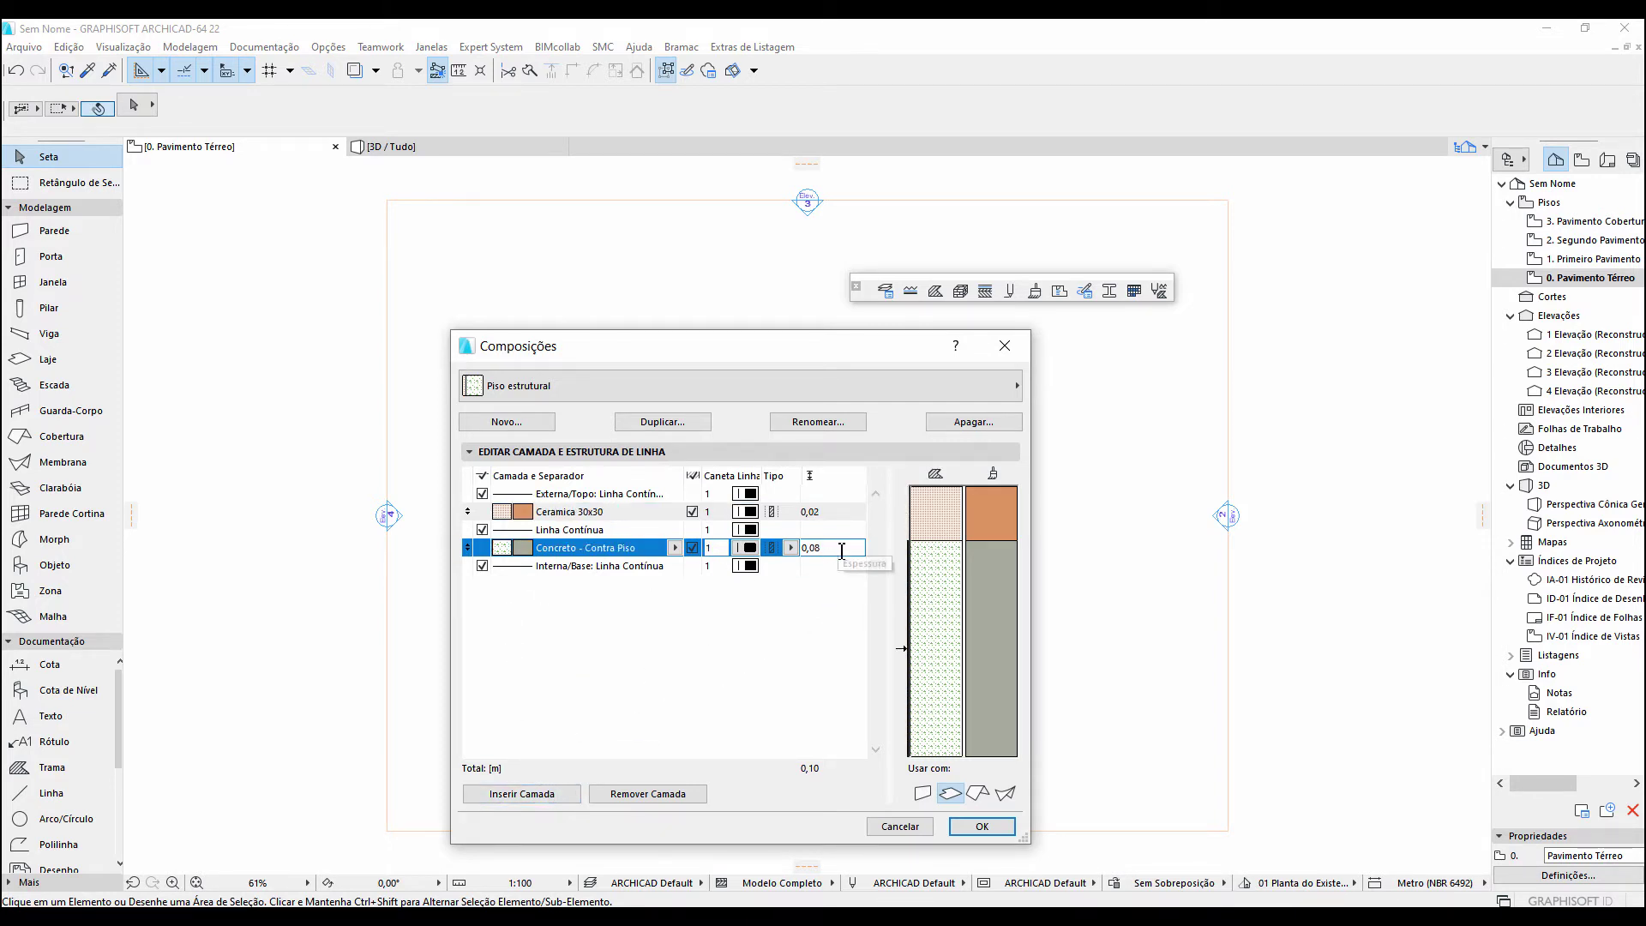
pyautogui.moveTo(821, 548); pyautogui.dragTo(802, 550)
pyautogui.click(827, 513)
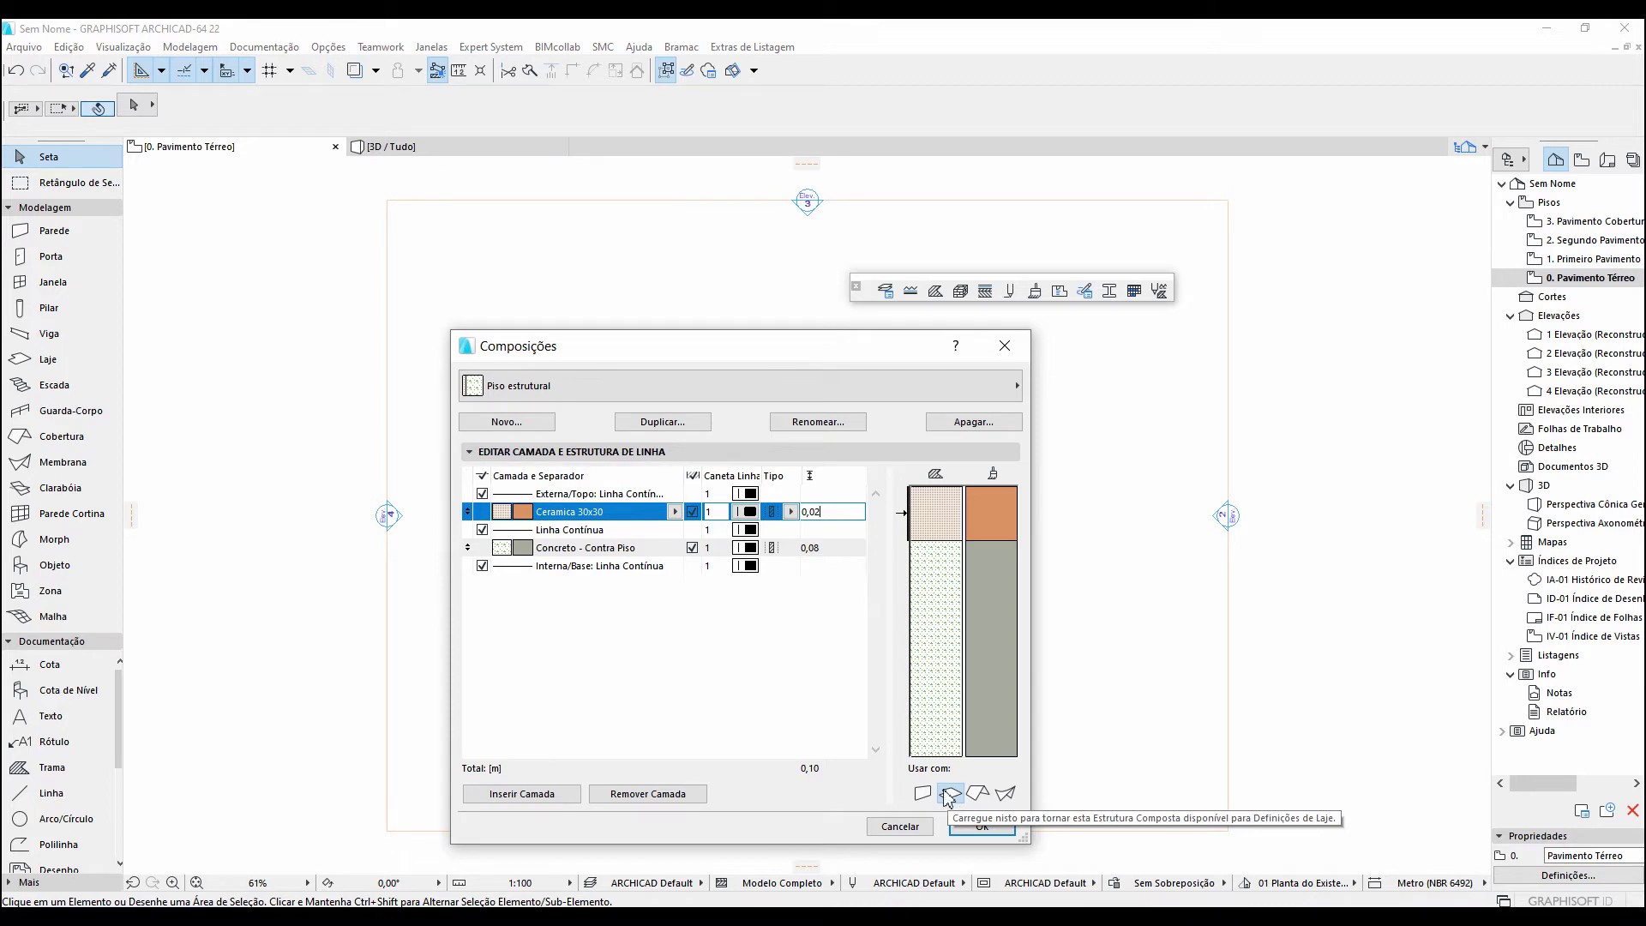
pyautogui.click(639, 549)
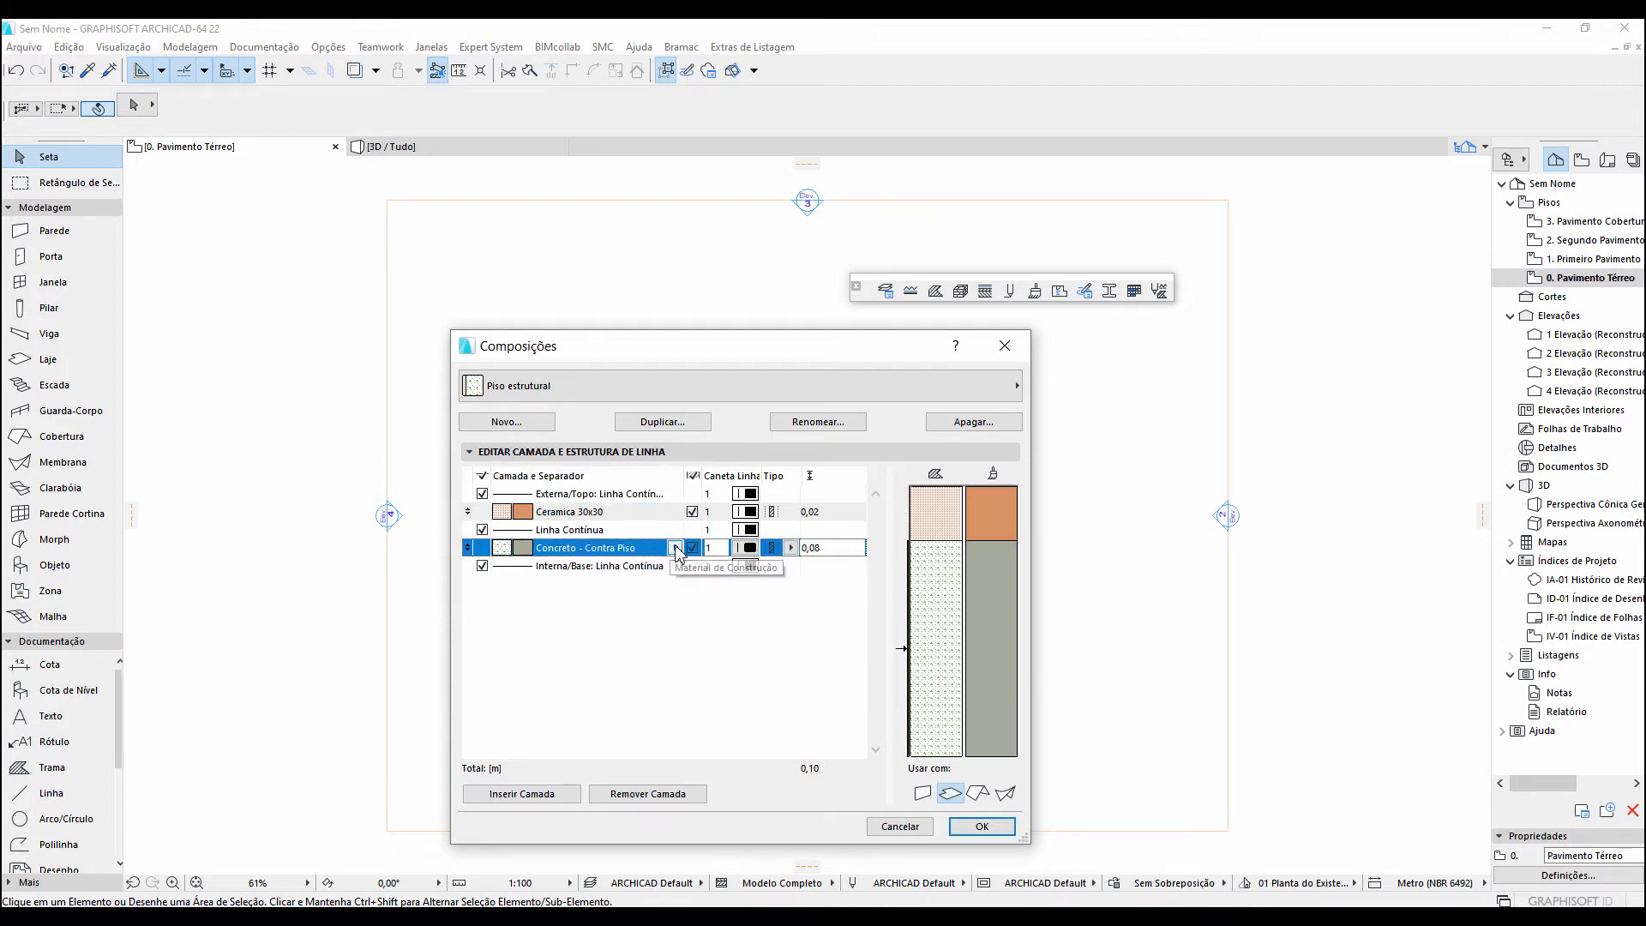
pyautogui.click(675, 548)
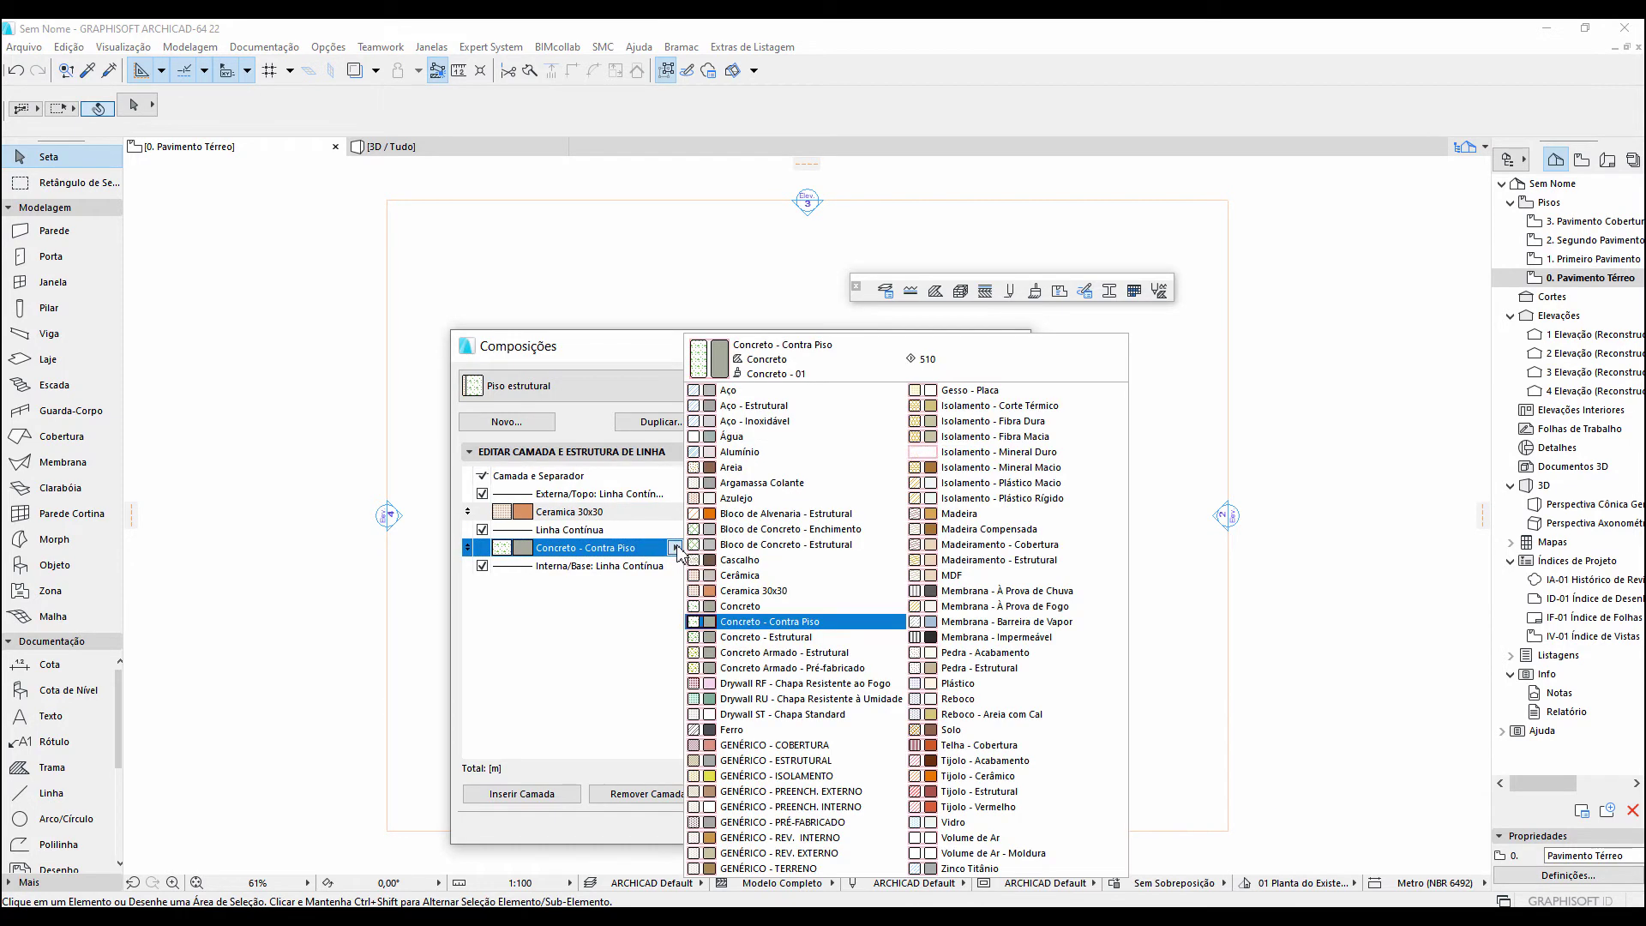
pyautogui.click(758, 625)
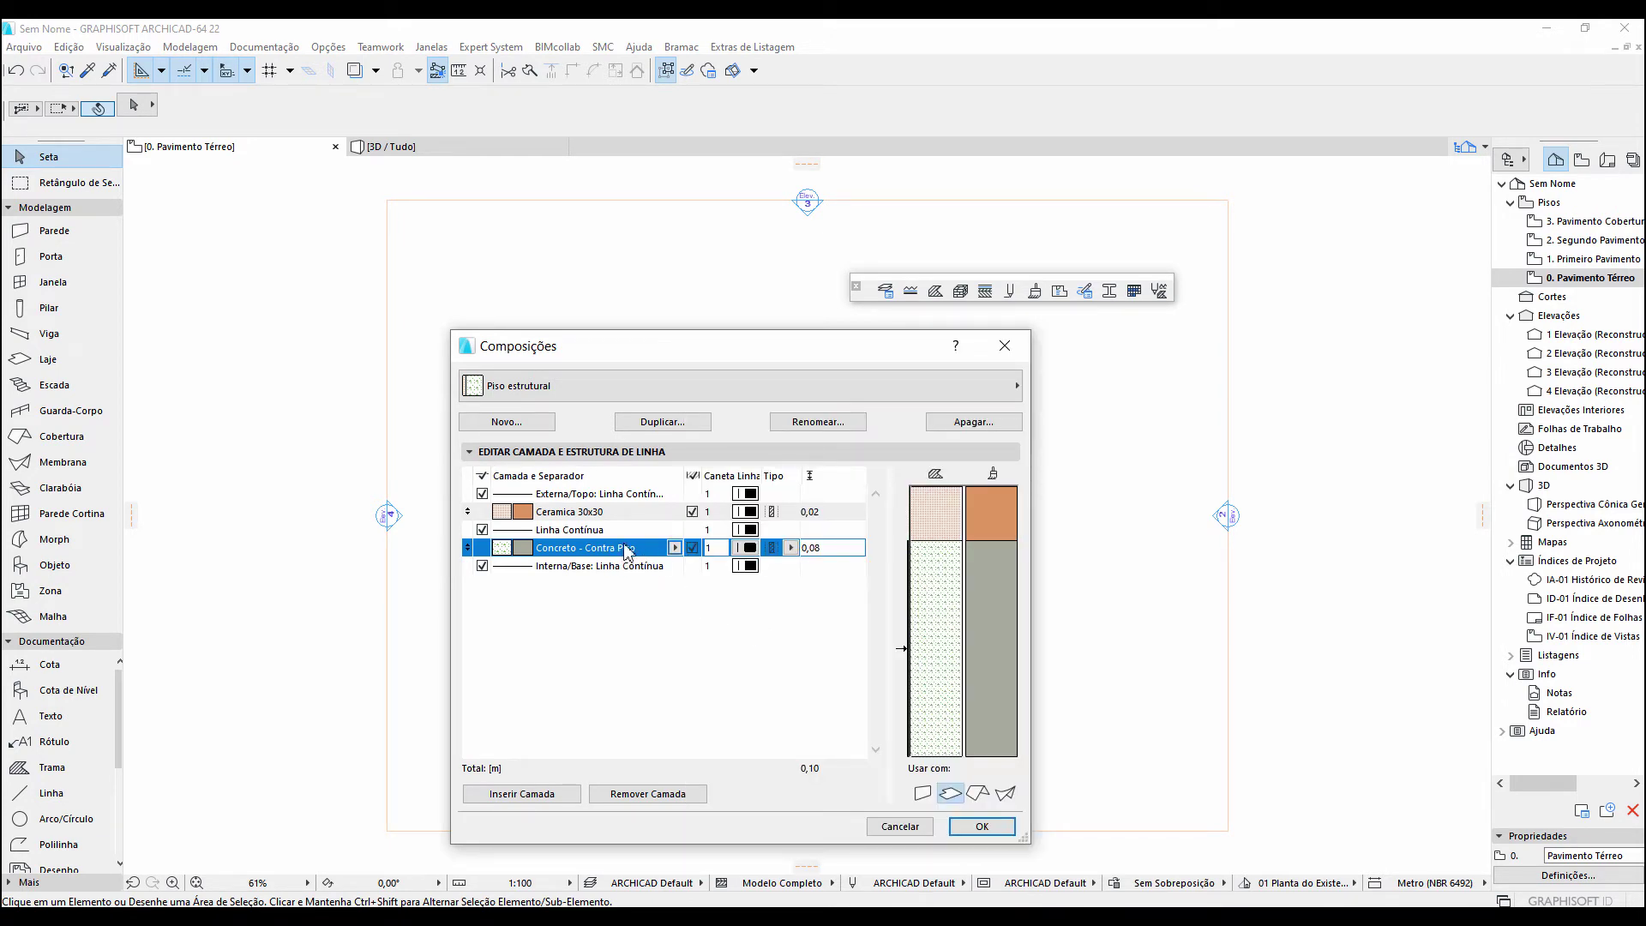
pyautogui.click(649, 513)
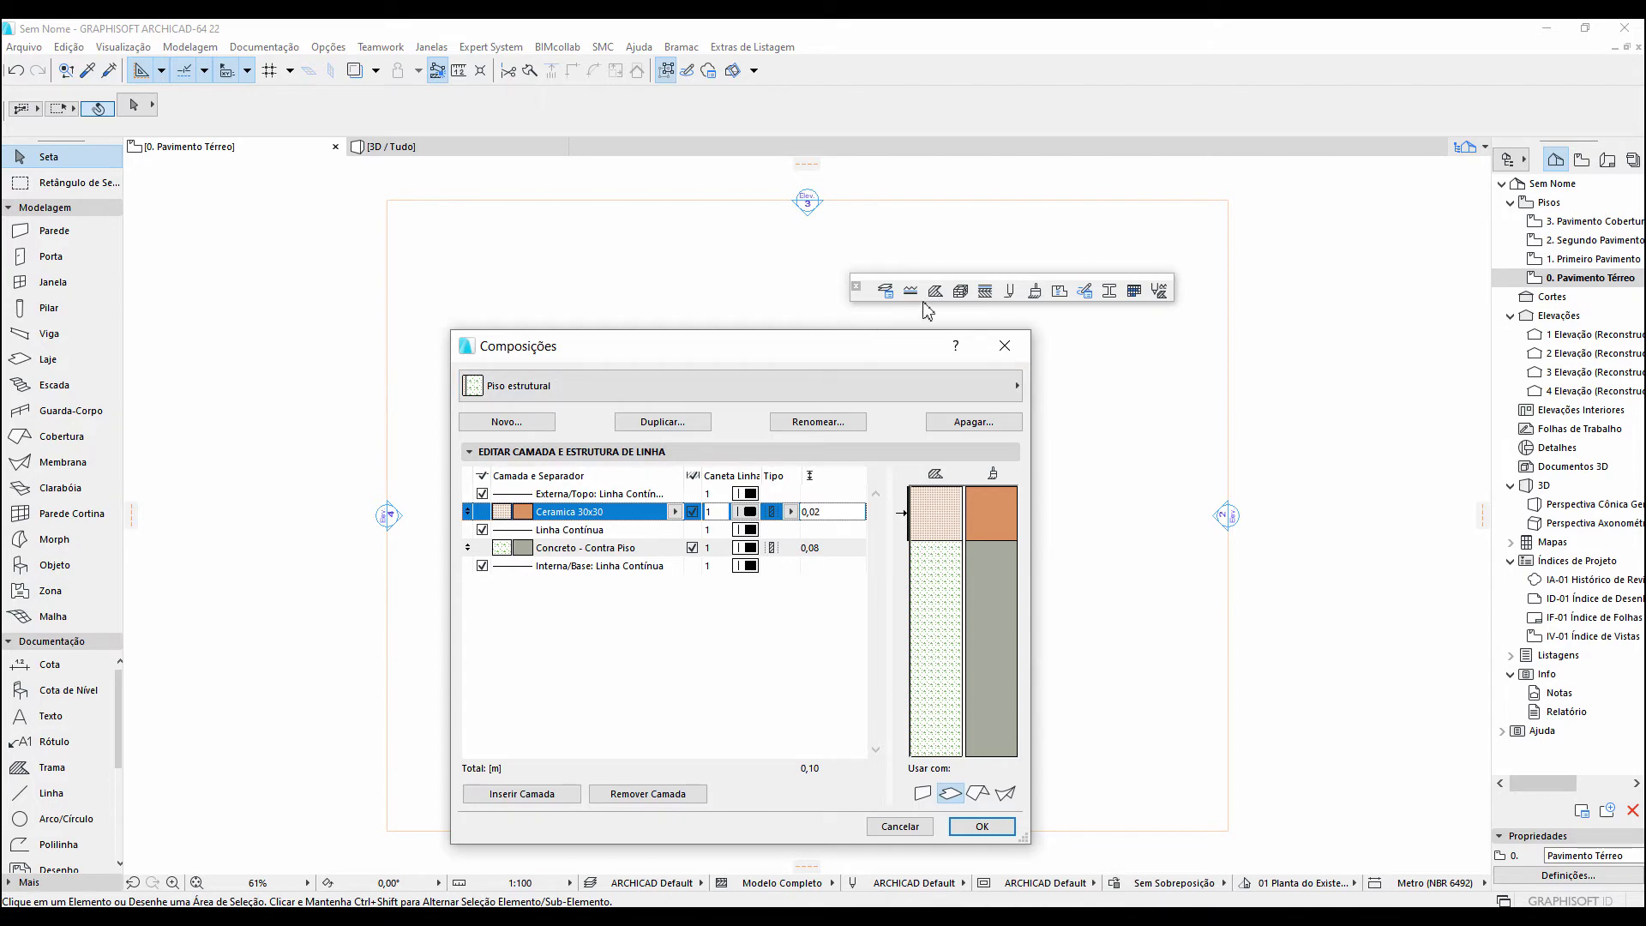
pyautogui.click(1005, 346)
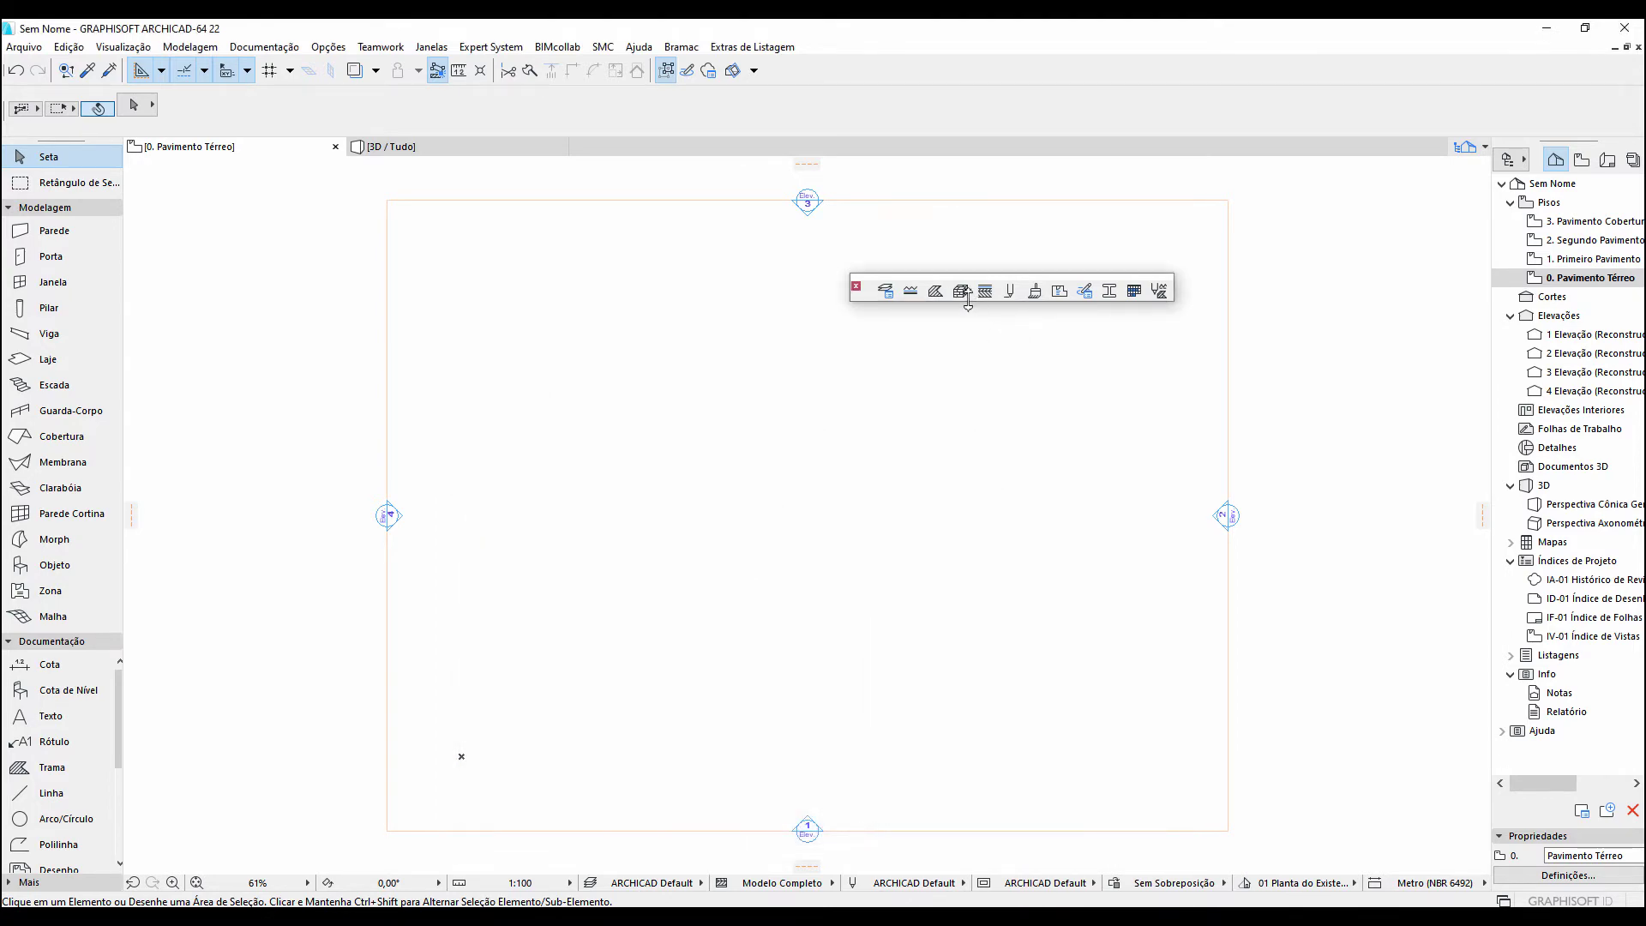
# Step: Check the Ceramica 30x30 building material and the materials available for the top layer of the Piso estrutural composition
pyautogui.click(964, 292)
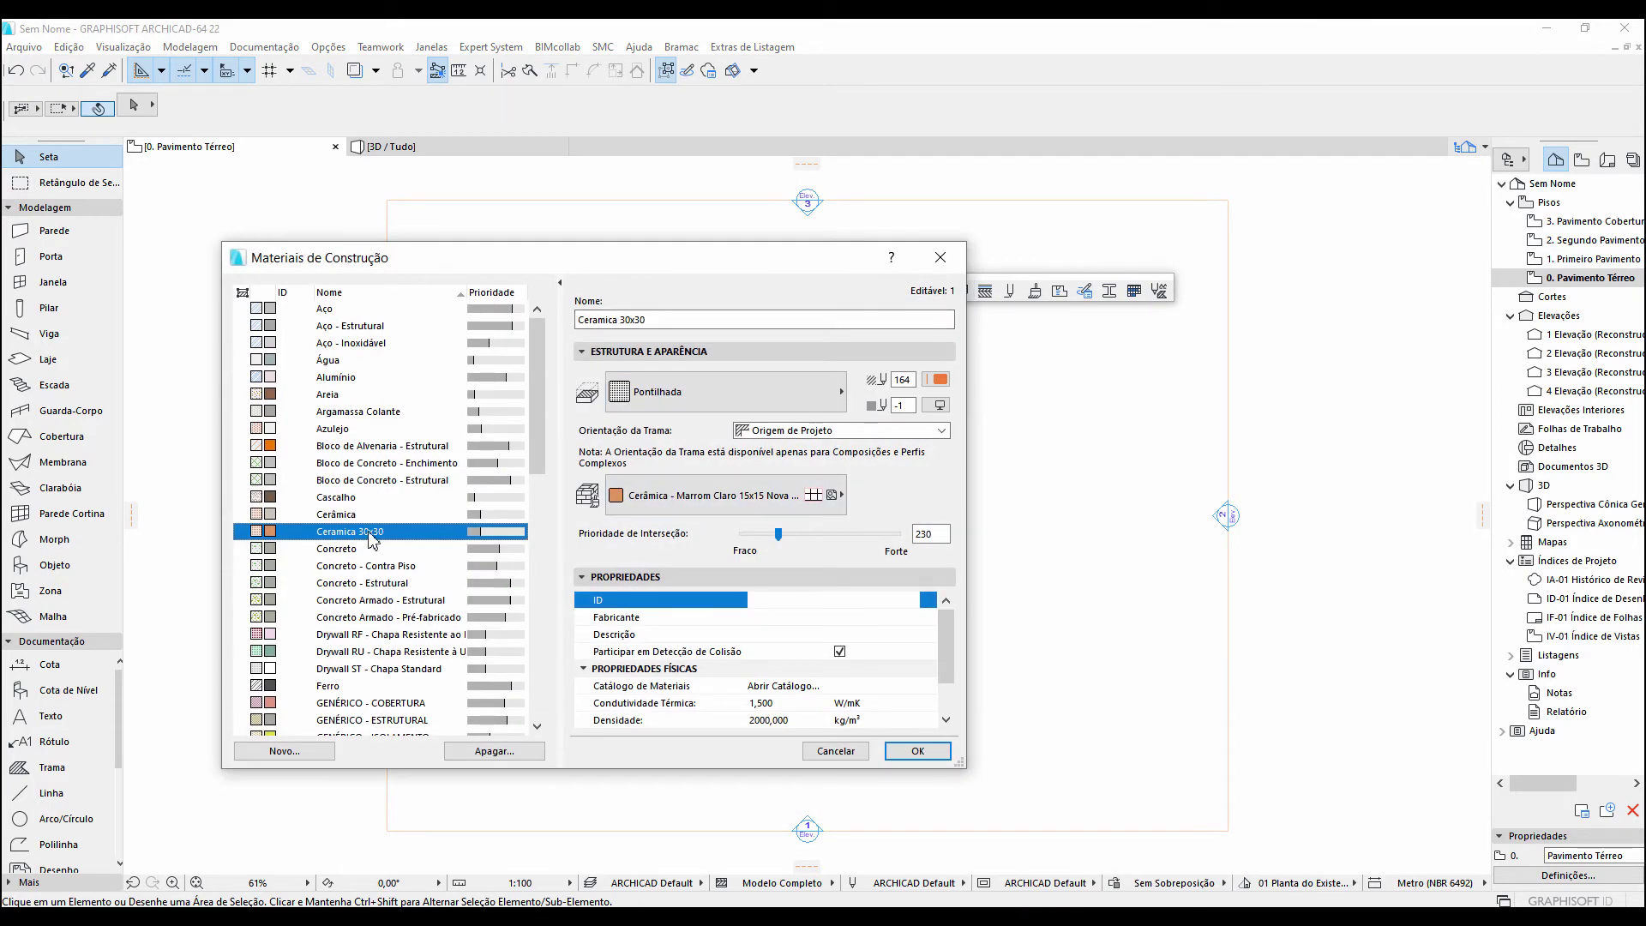
pyautogui.click(836, 751)
pyautogui.click(986, 292)
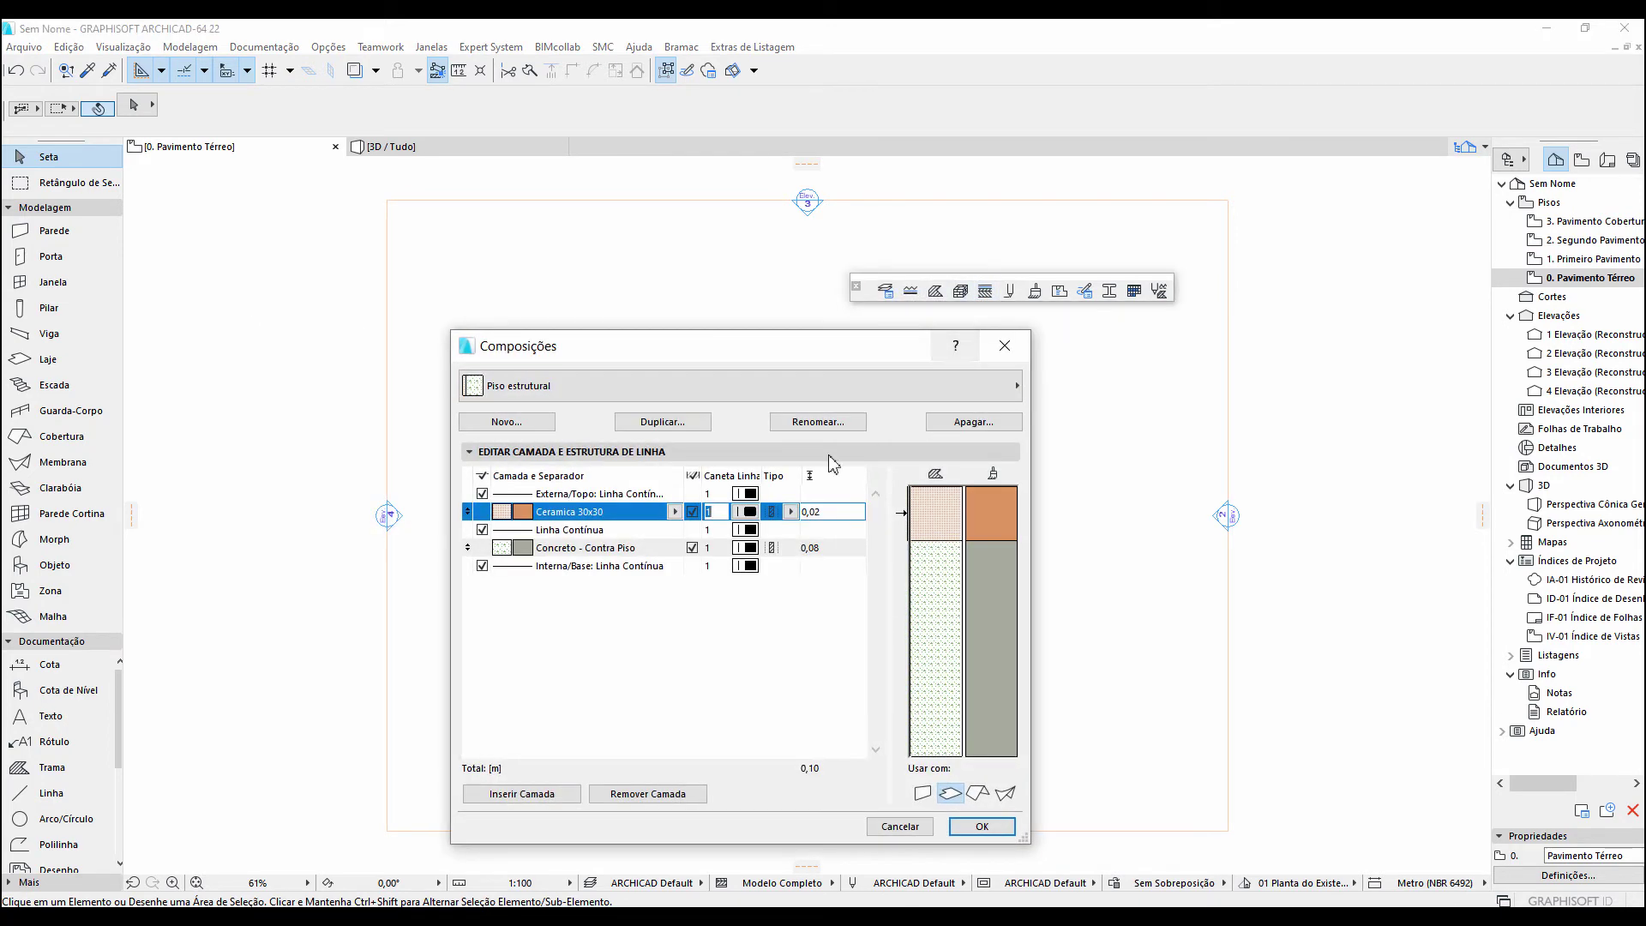
pyautogui.click(675, 511)
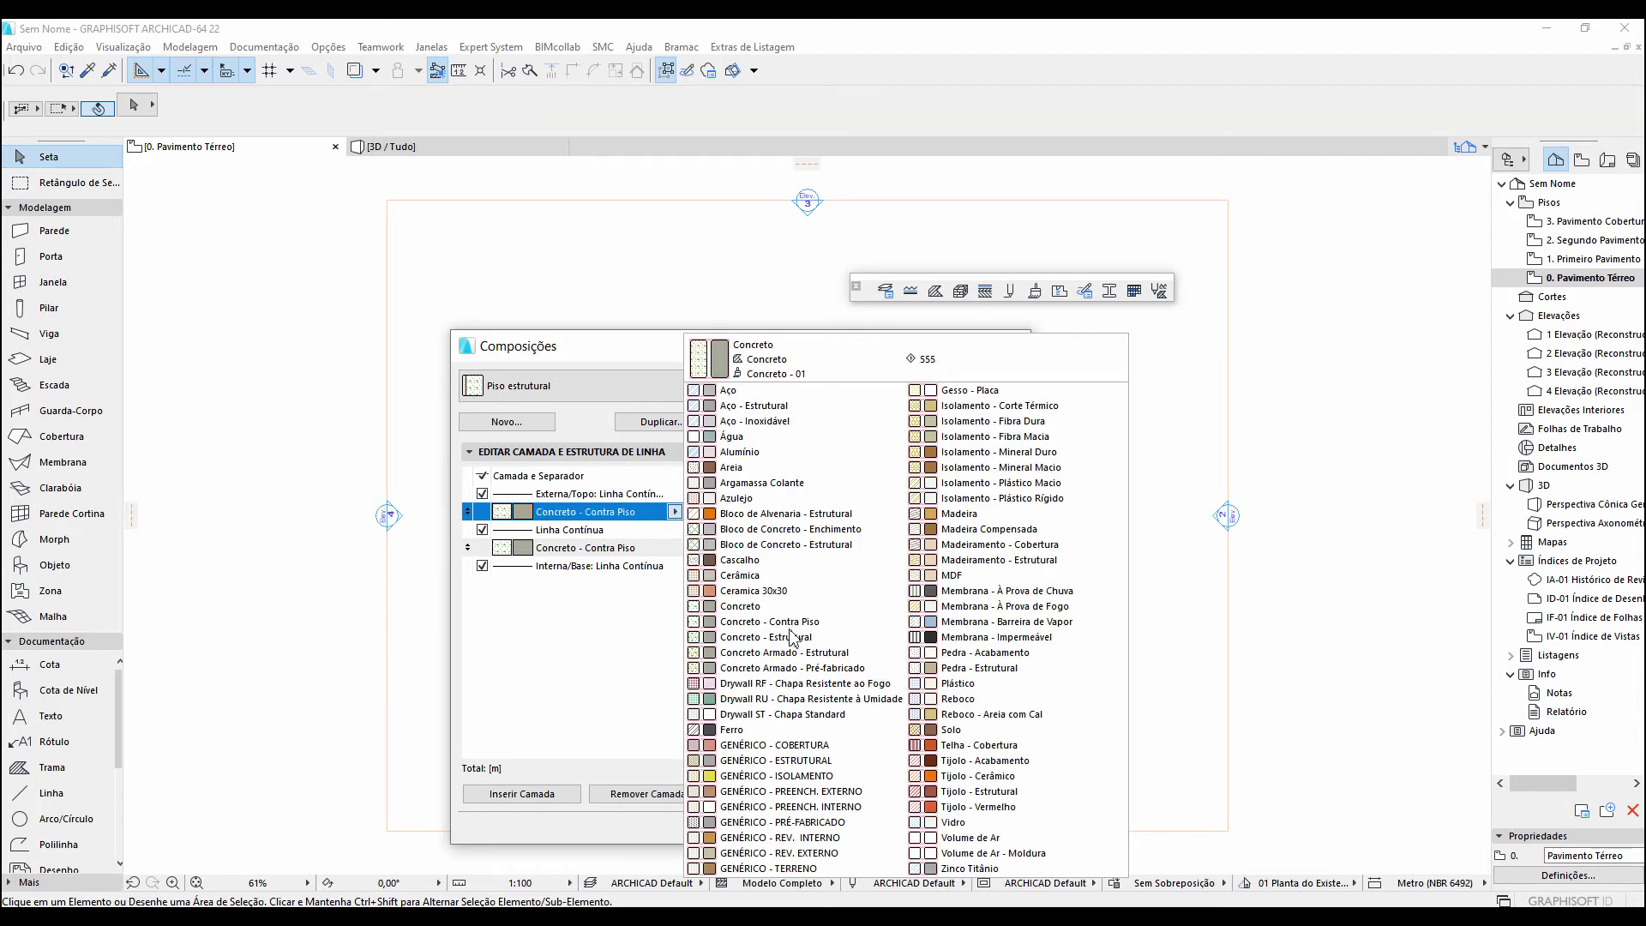
pyautogui.click(662, 516)
pyautogui.click(870, 831)
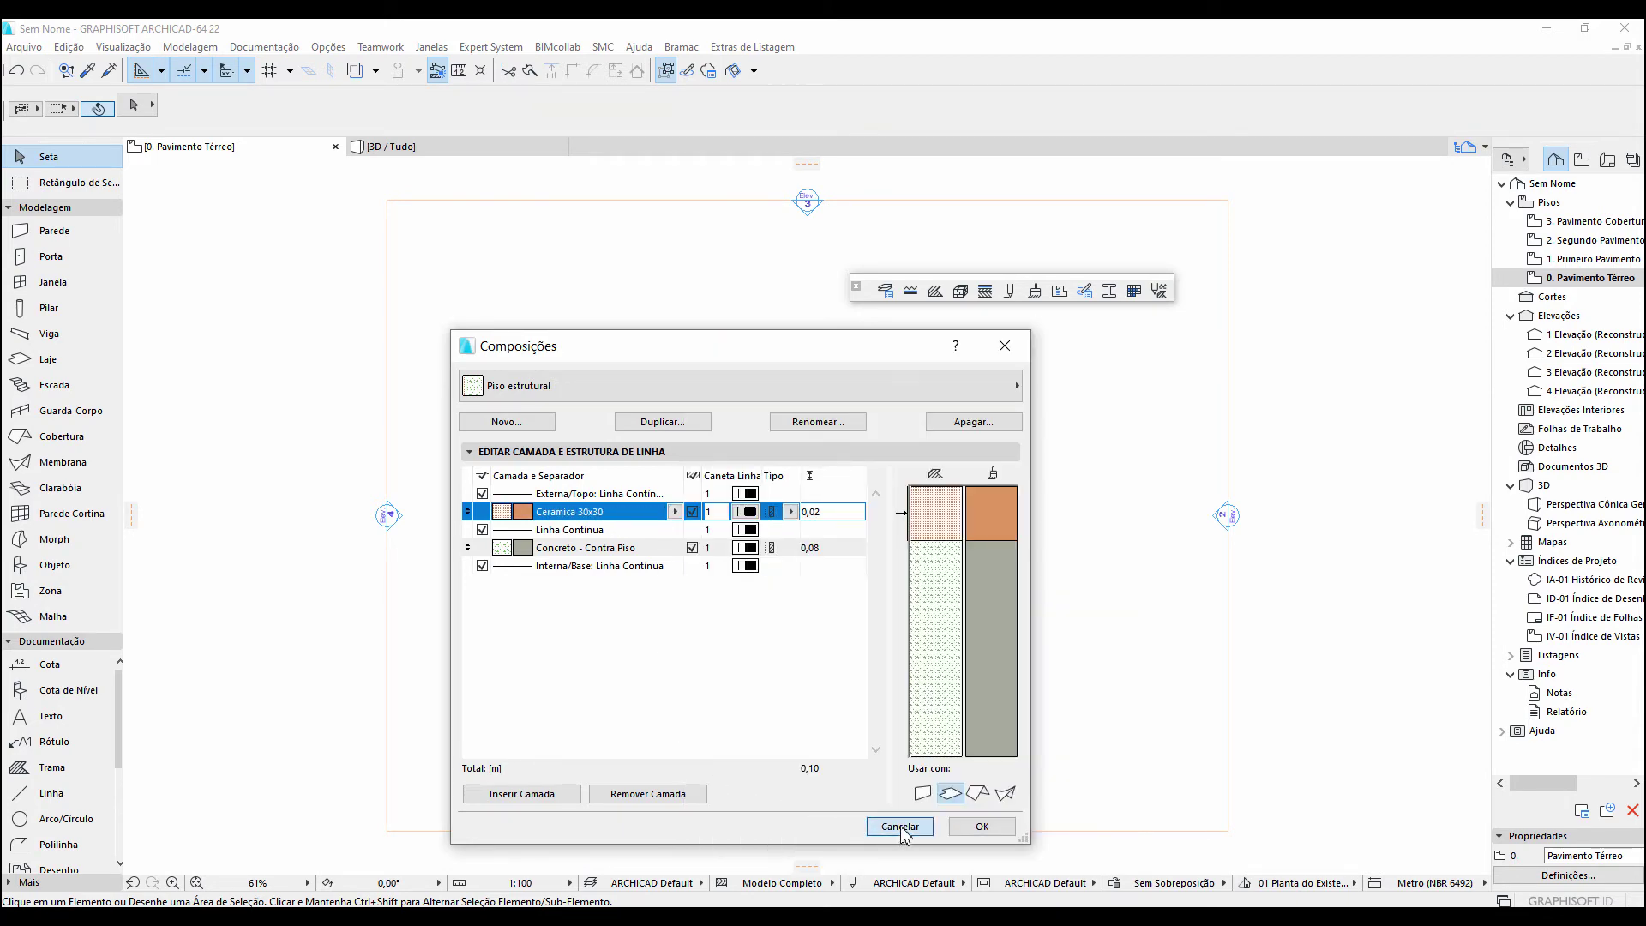
# Step: Revisit the Ceramica 30x30 building material and the layer structure of the Piso estrutural composition
pyautogui.click(960, 292)
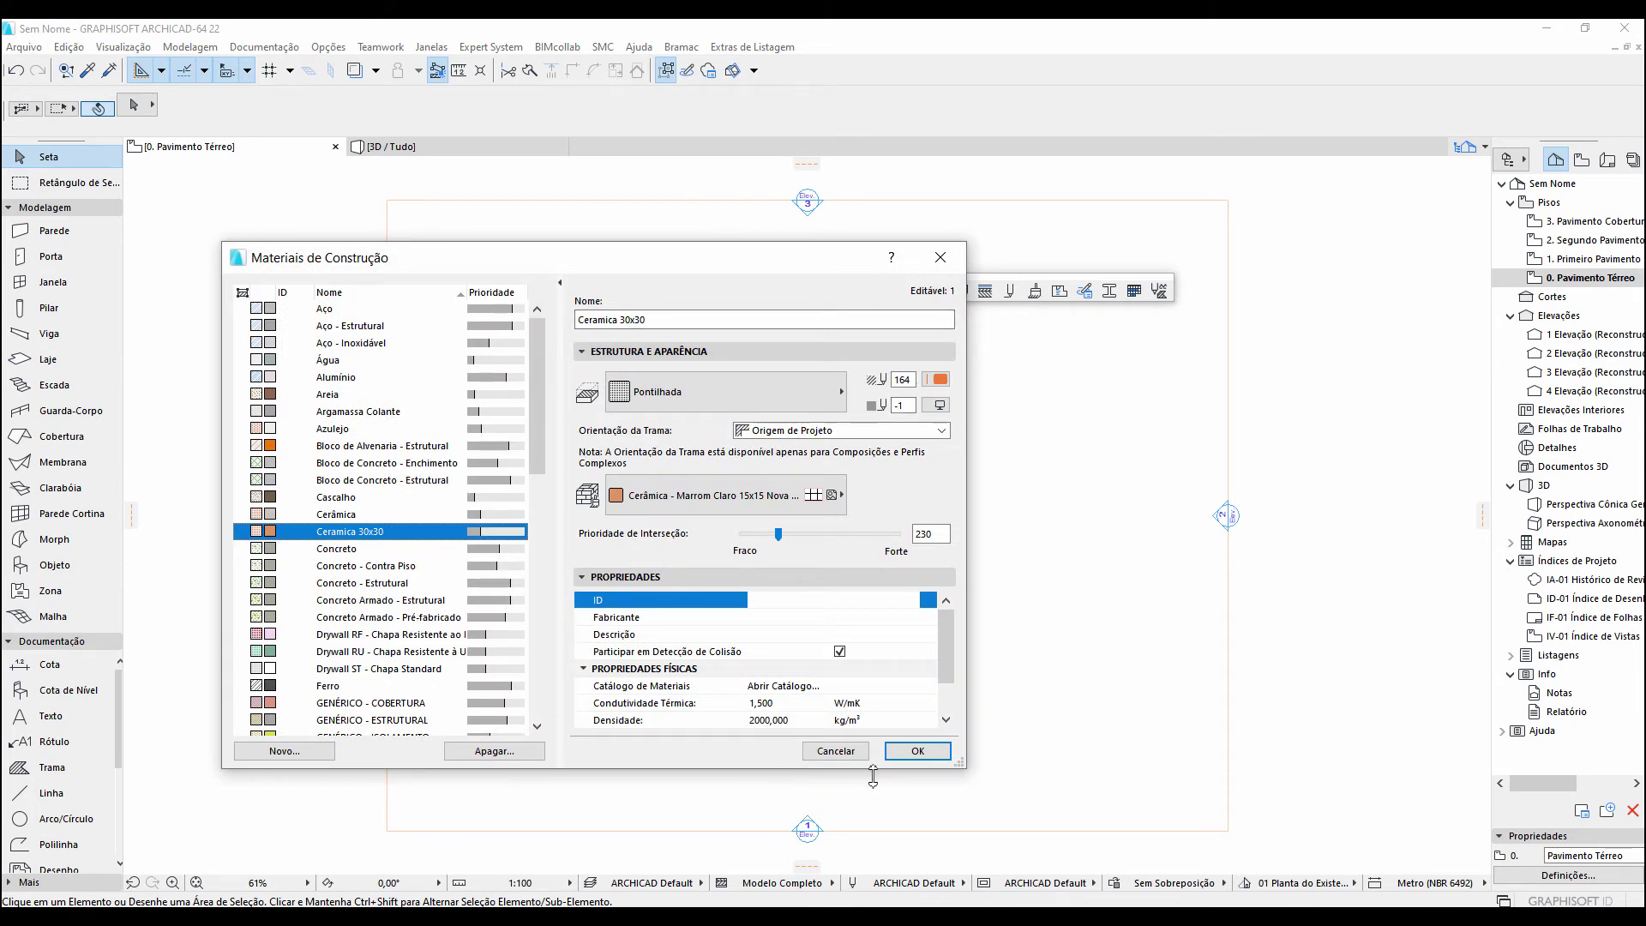
pyautogui.click(836, 752)
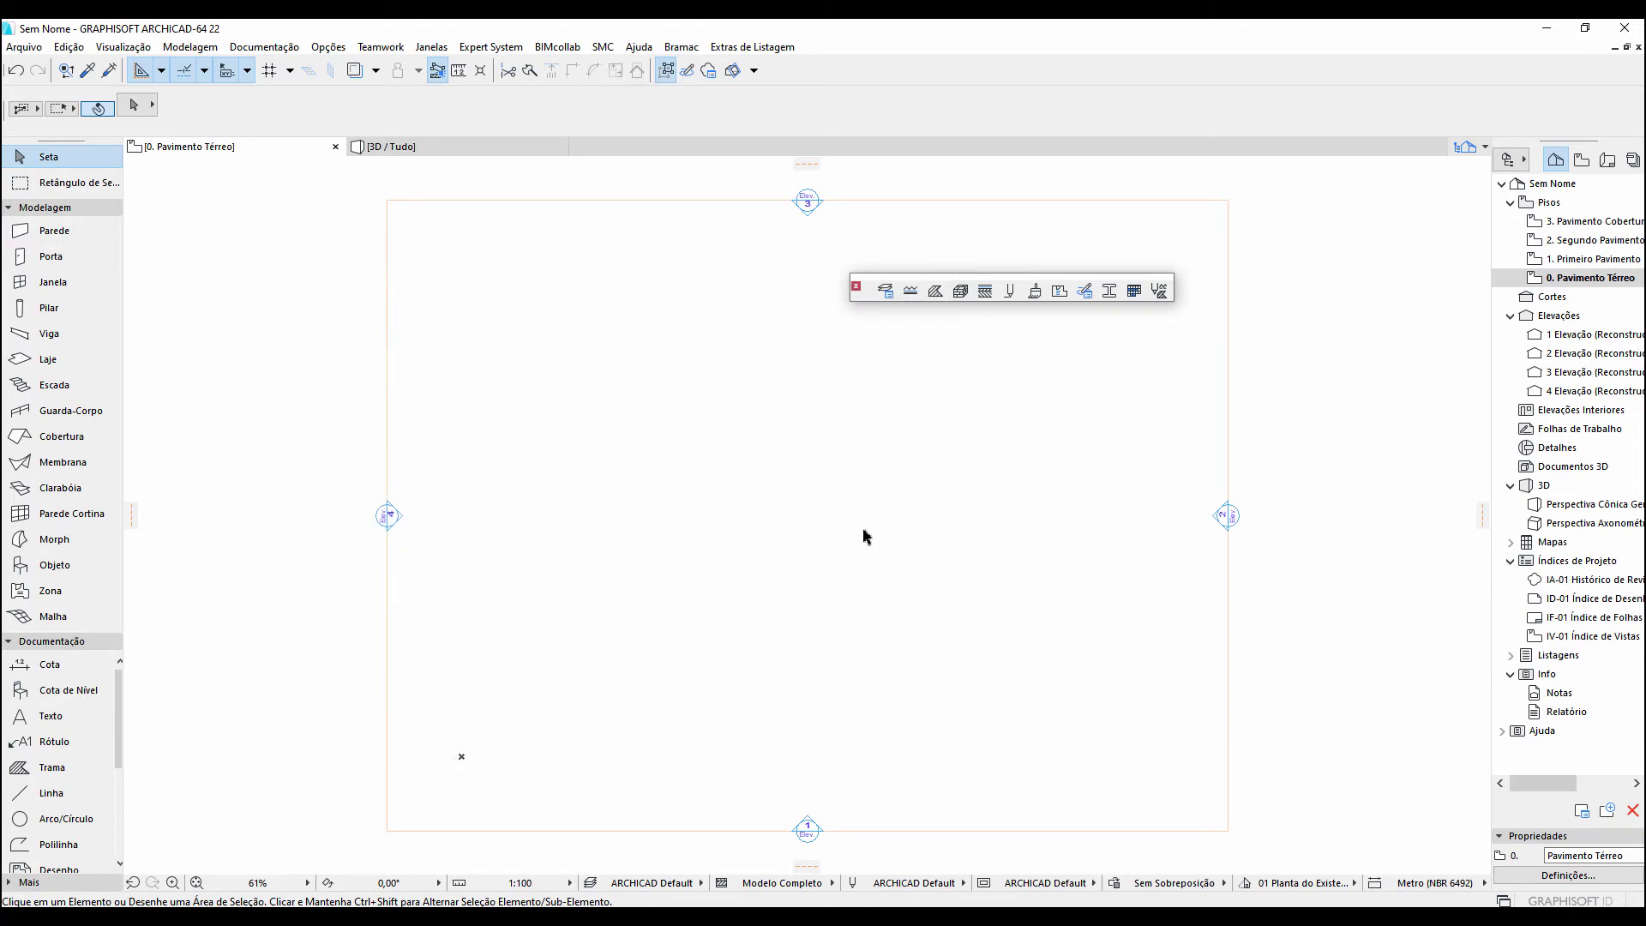
pyautogui.click(985, 291)
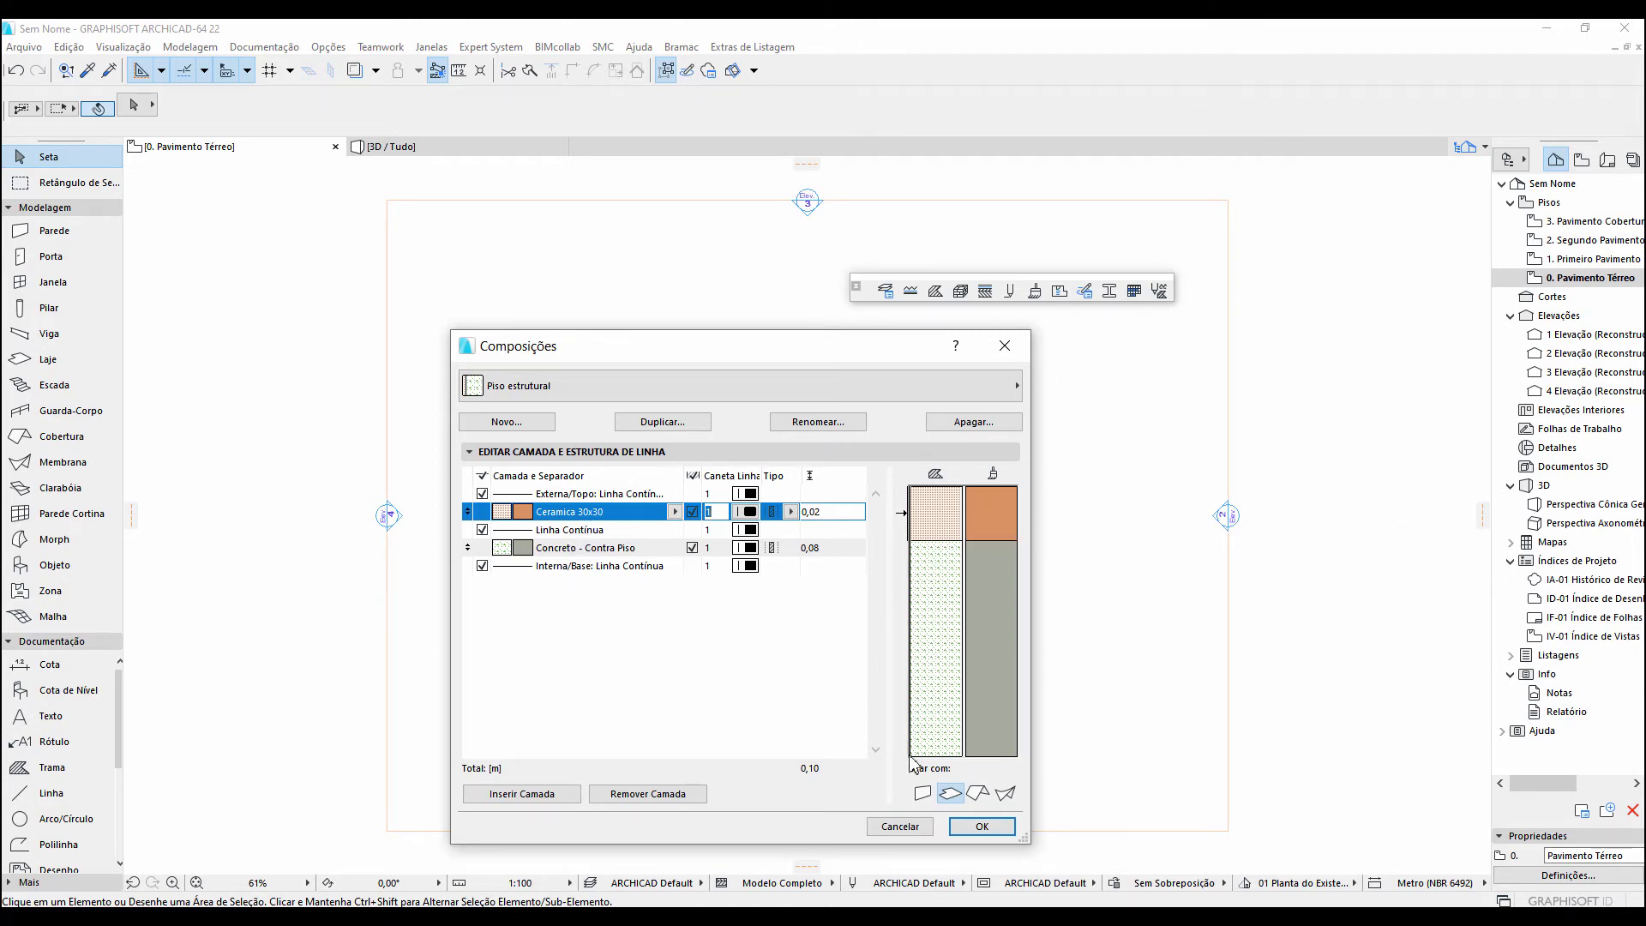
pyautogui.click(980, 827)
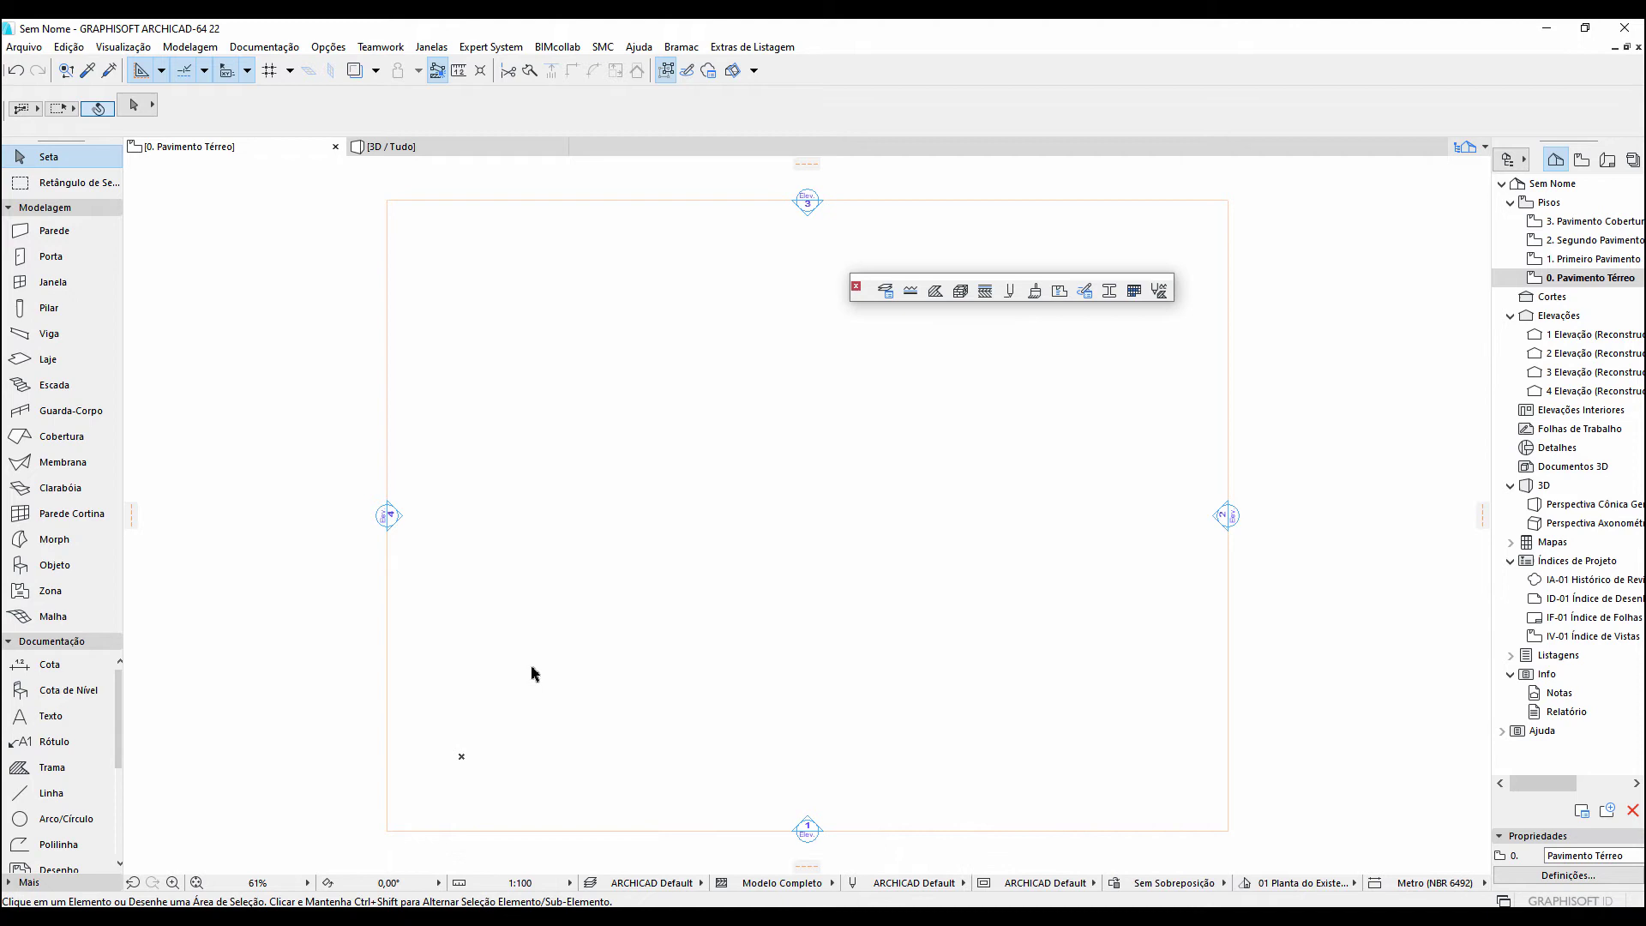
# Step: Draw a rectangular slab with the Piso estrutural composition near the middle of the ground floor plan
pyautogui.click(51, 360)
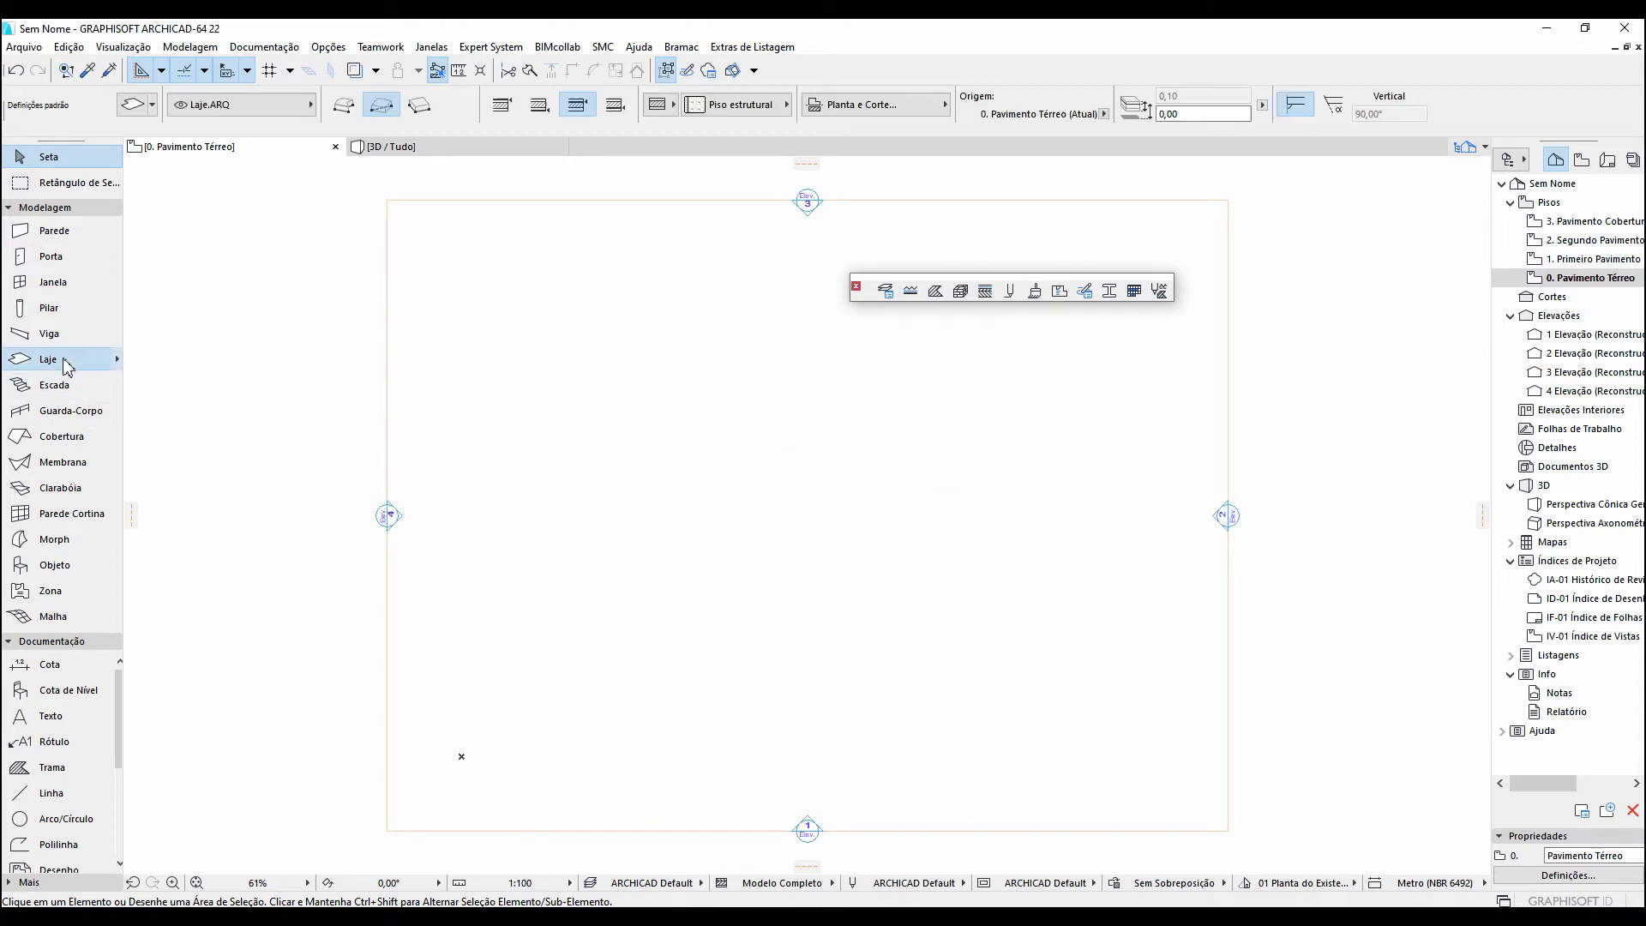
pyautogui.click(658, 107)
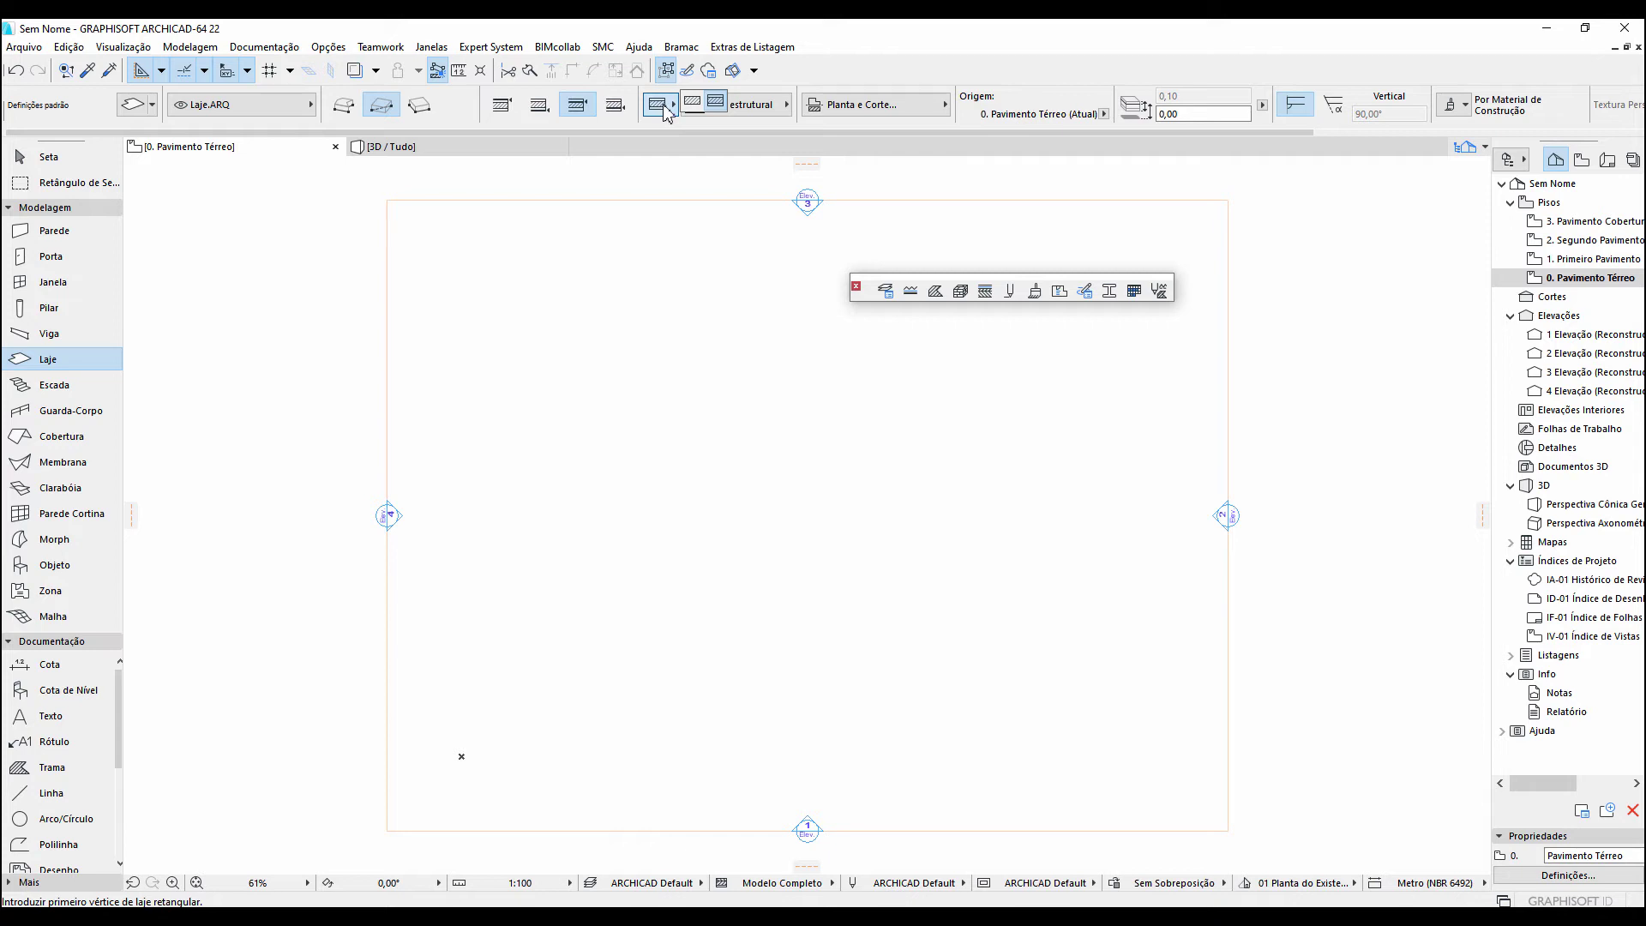
pyautogui.click(718, 106)
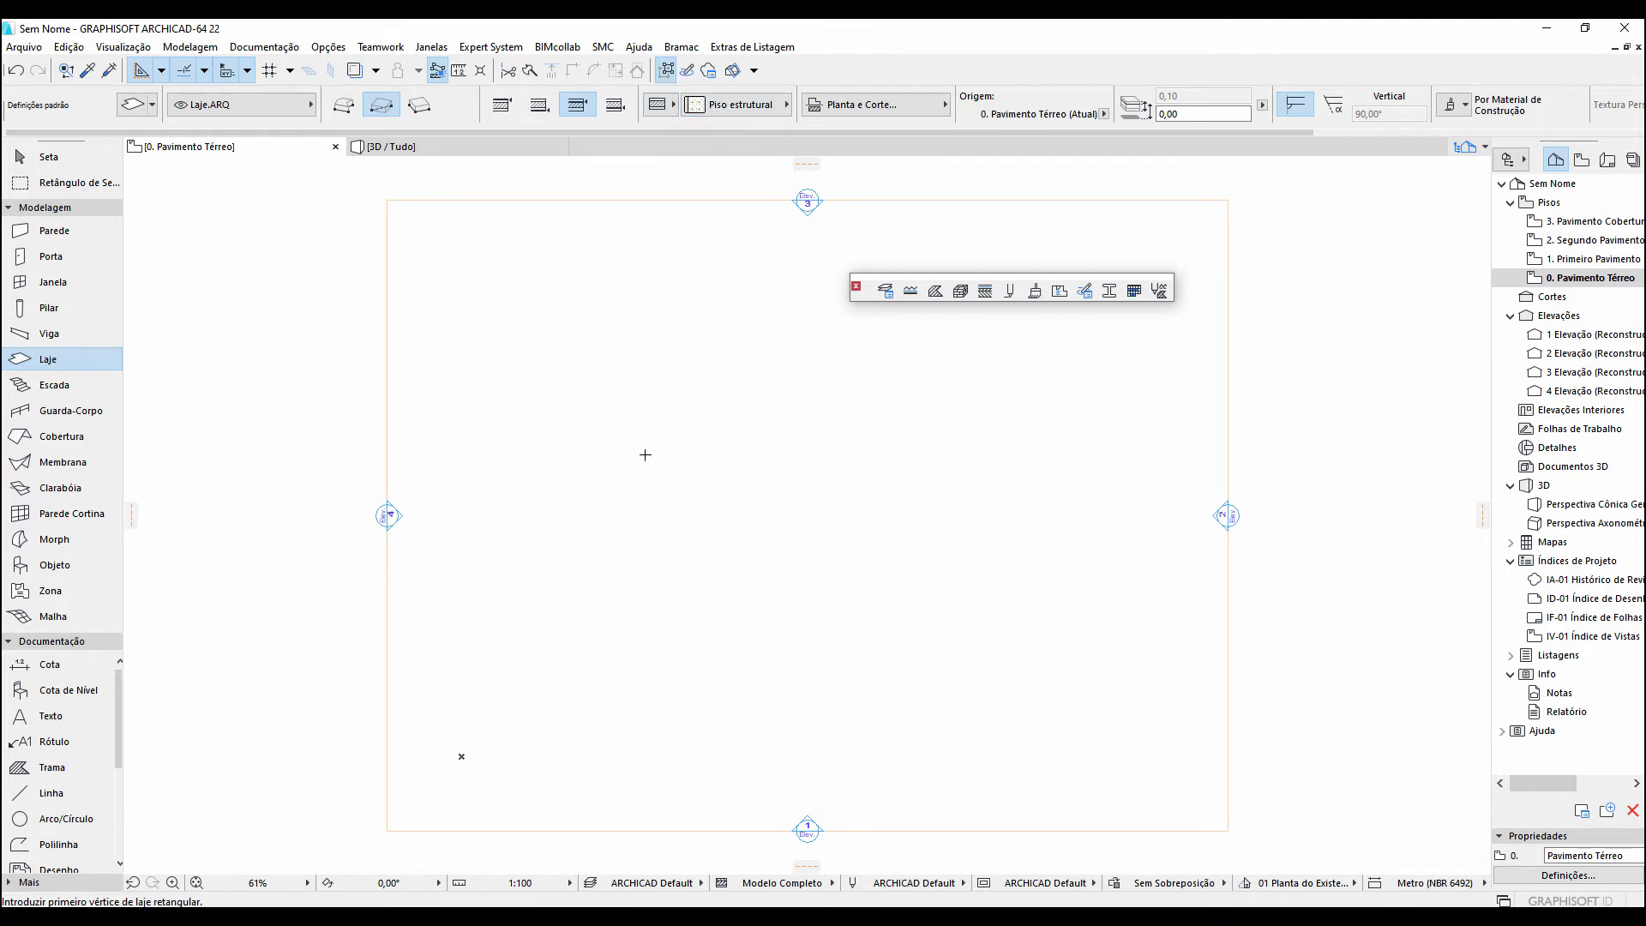
pyautogui.click(591, 653)
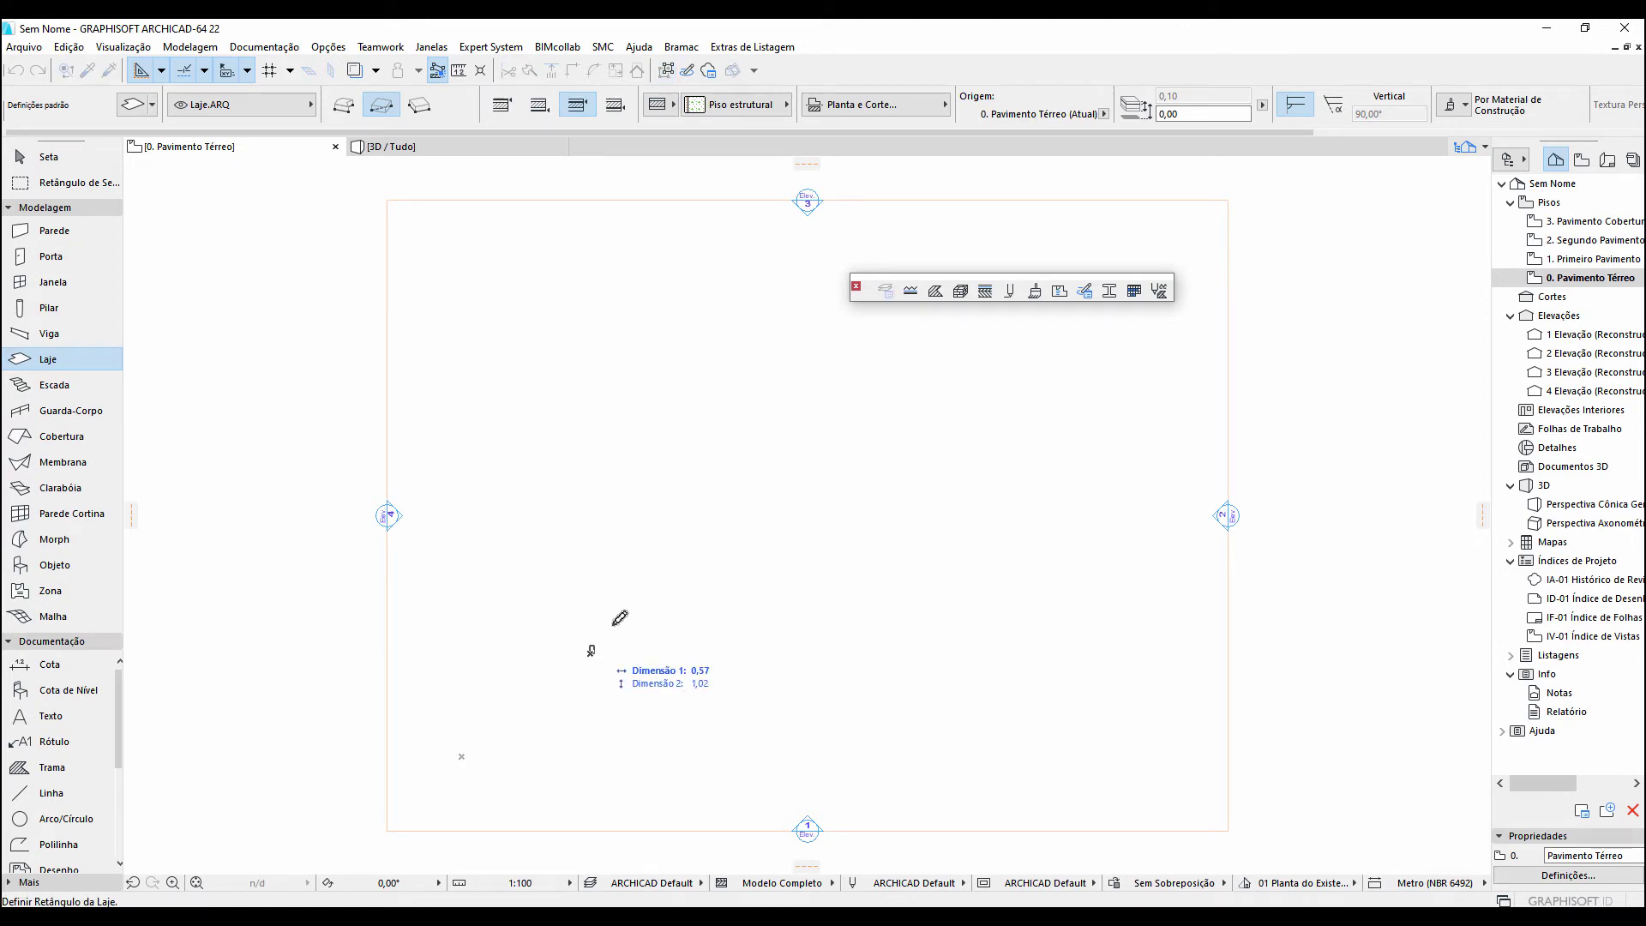
pyautogui.click(819, 414)
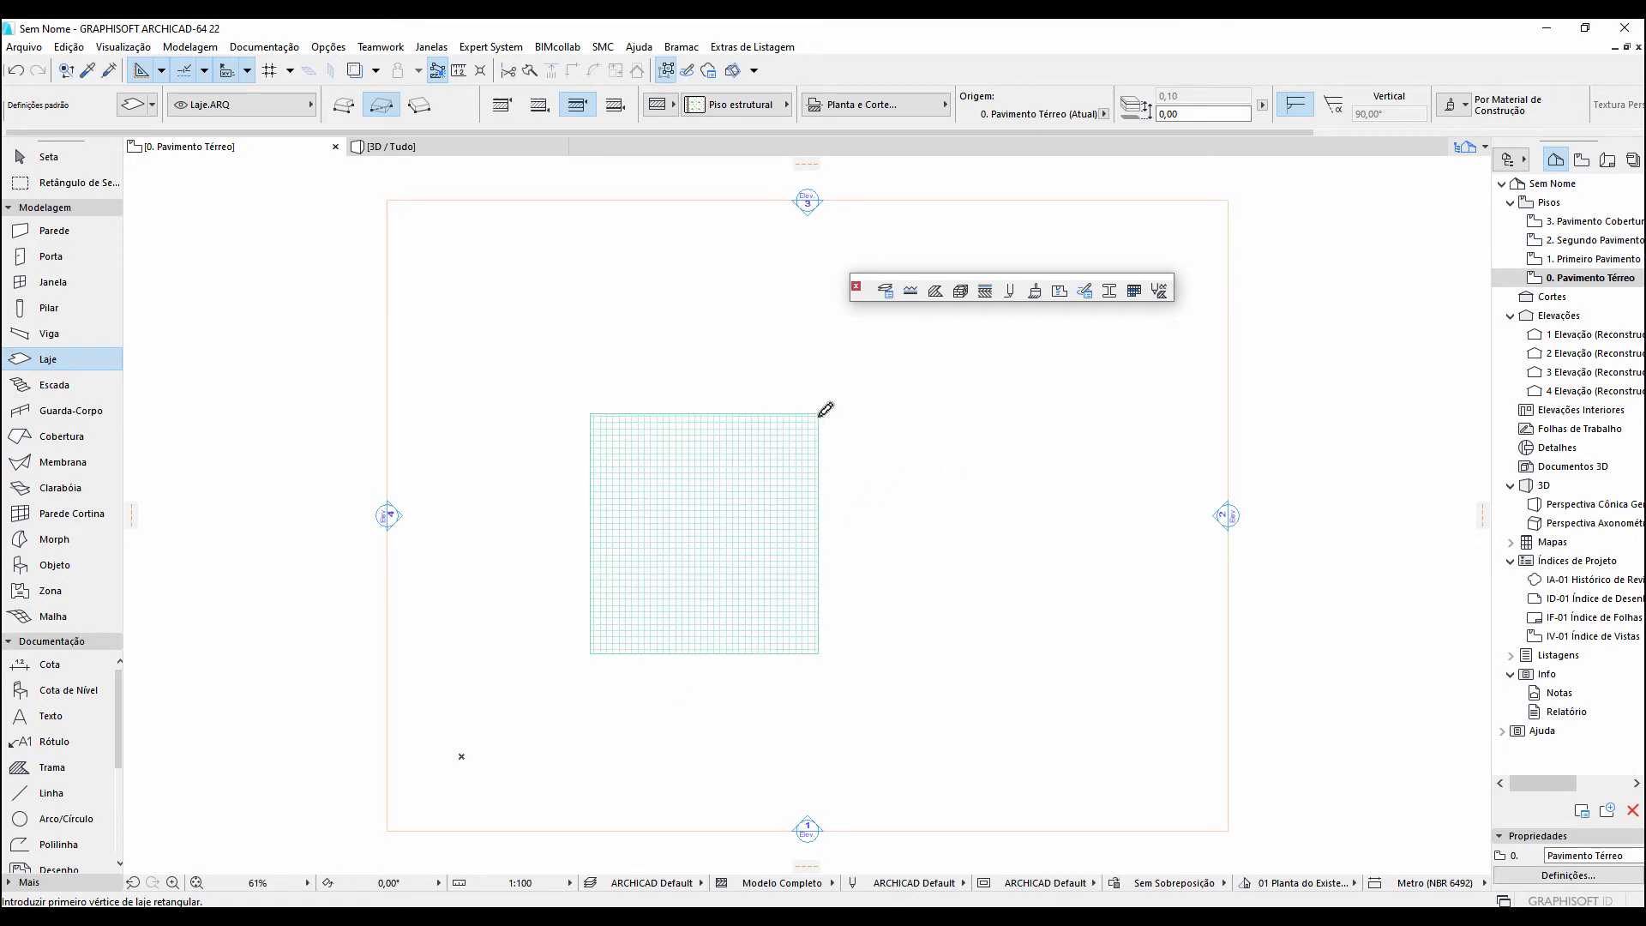
pyautogui.scroll(4, 732, 580)
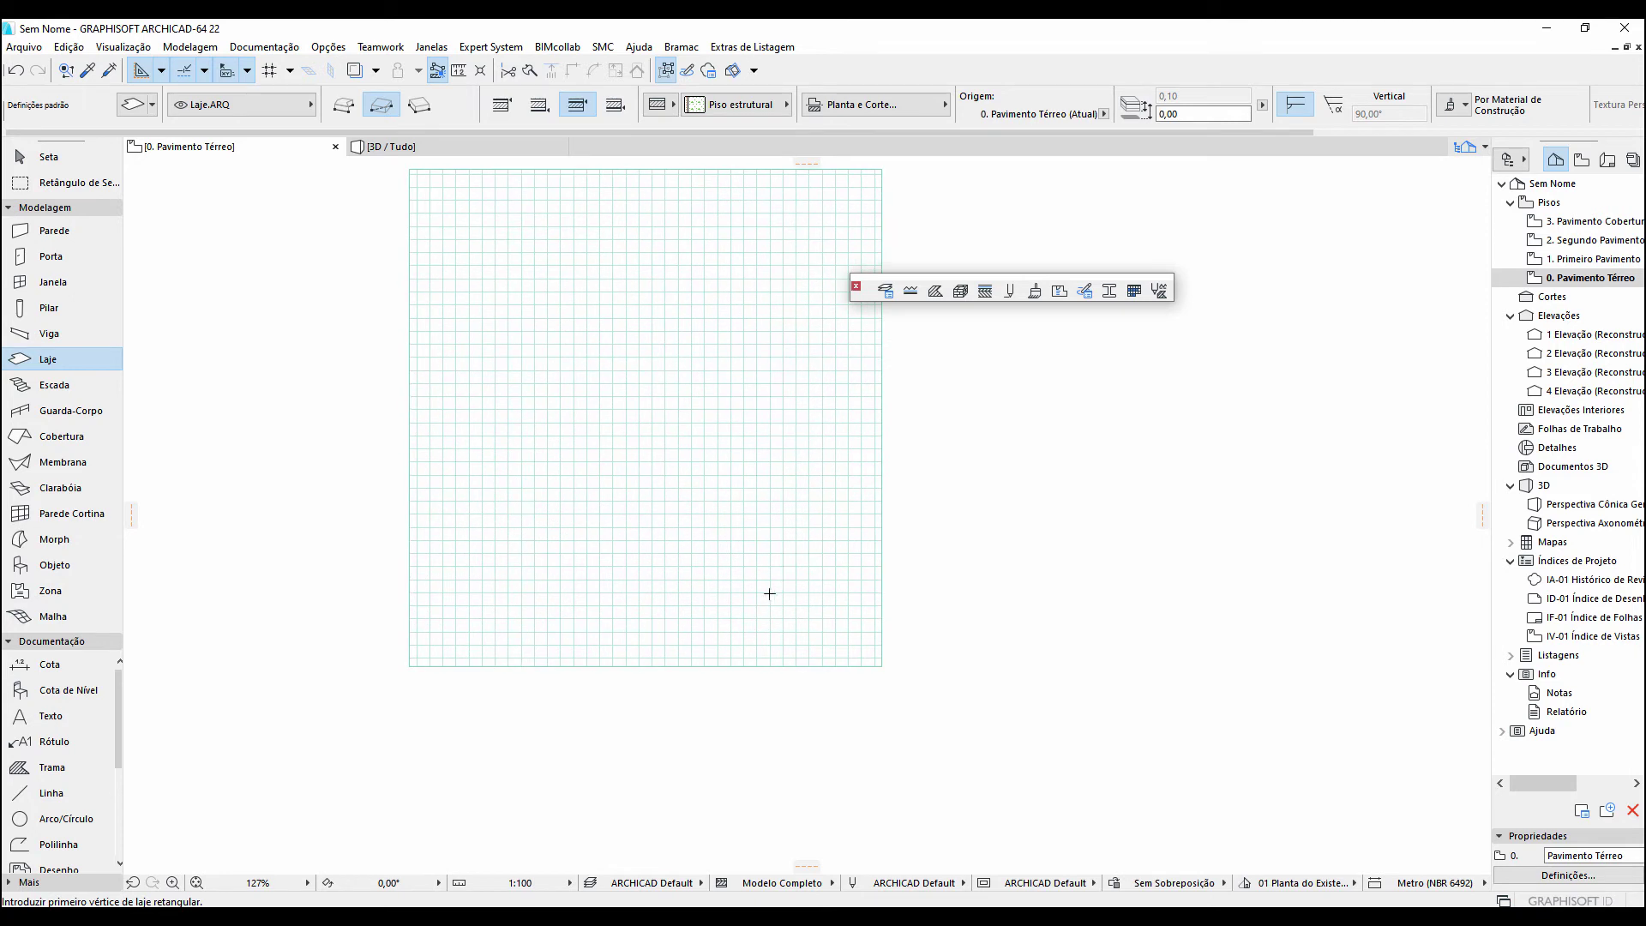
# Step: Select the new slab and review the layers of its Piso estrutural composition without changing them
pyautogui.hotkey('ctrl', 'a')
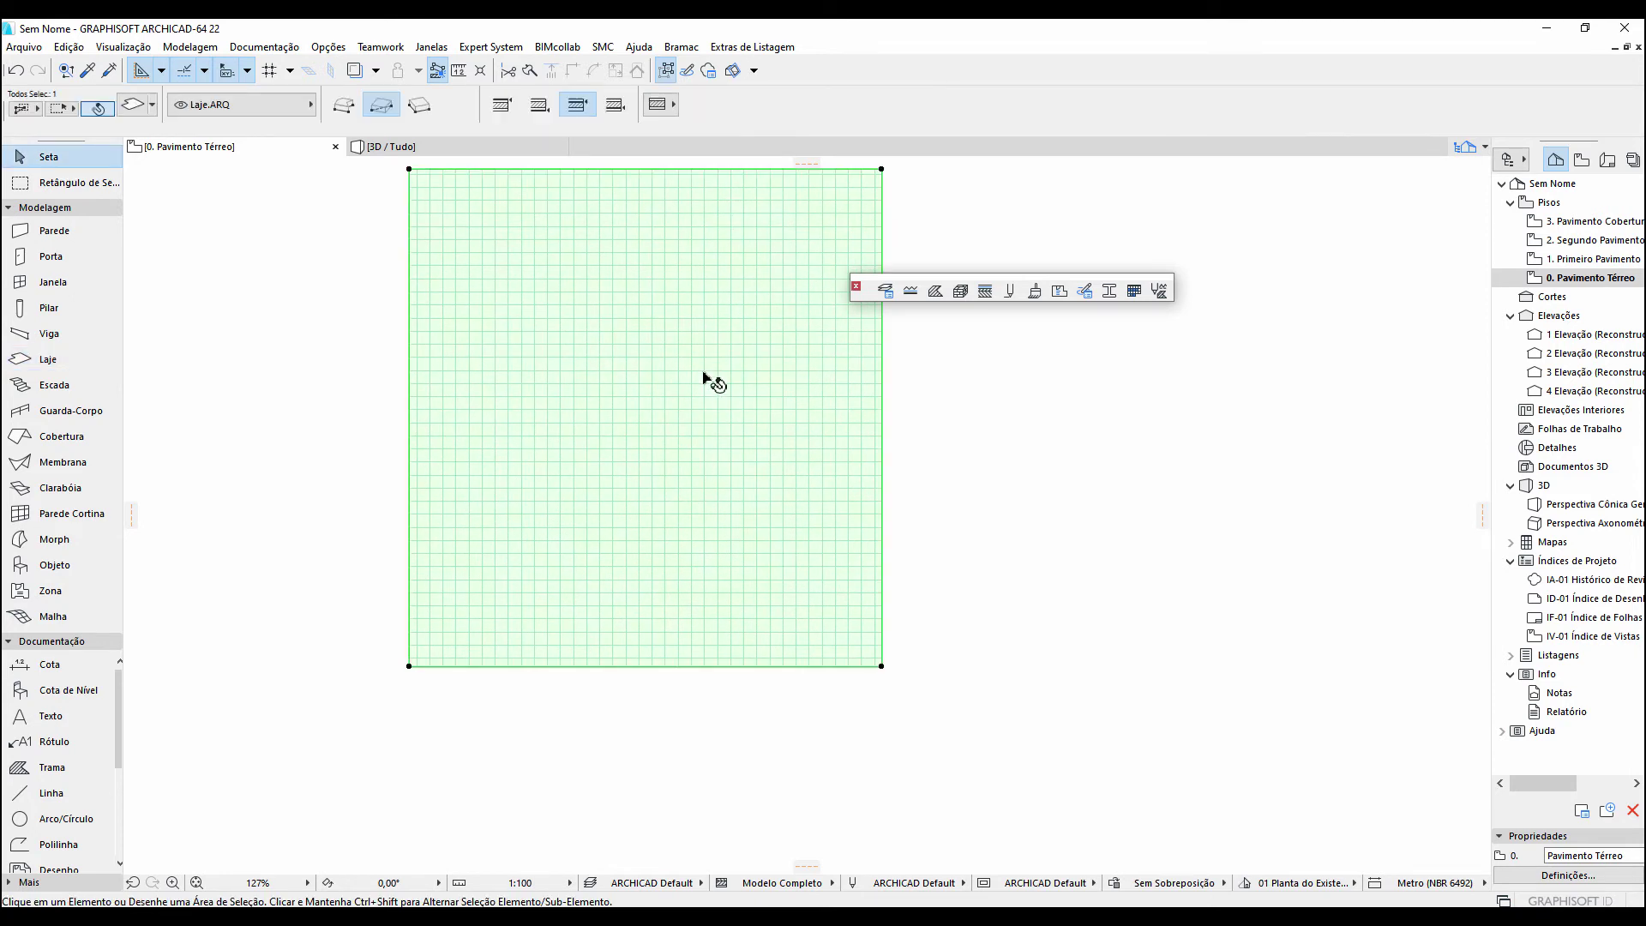
pyautogui.moveTo(654, 346); pyautogui.dragTo(641, 369, button='middle')
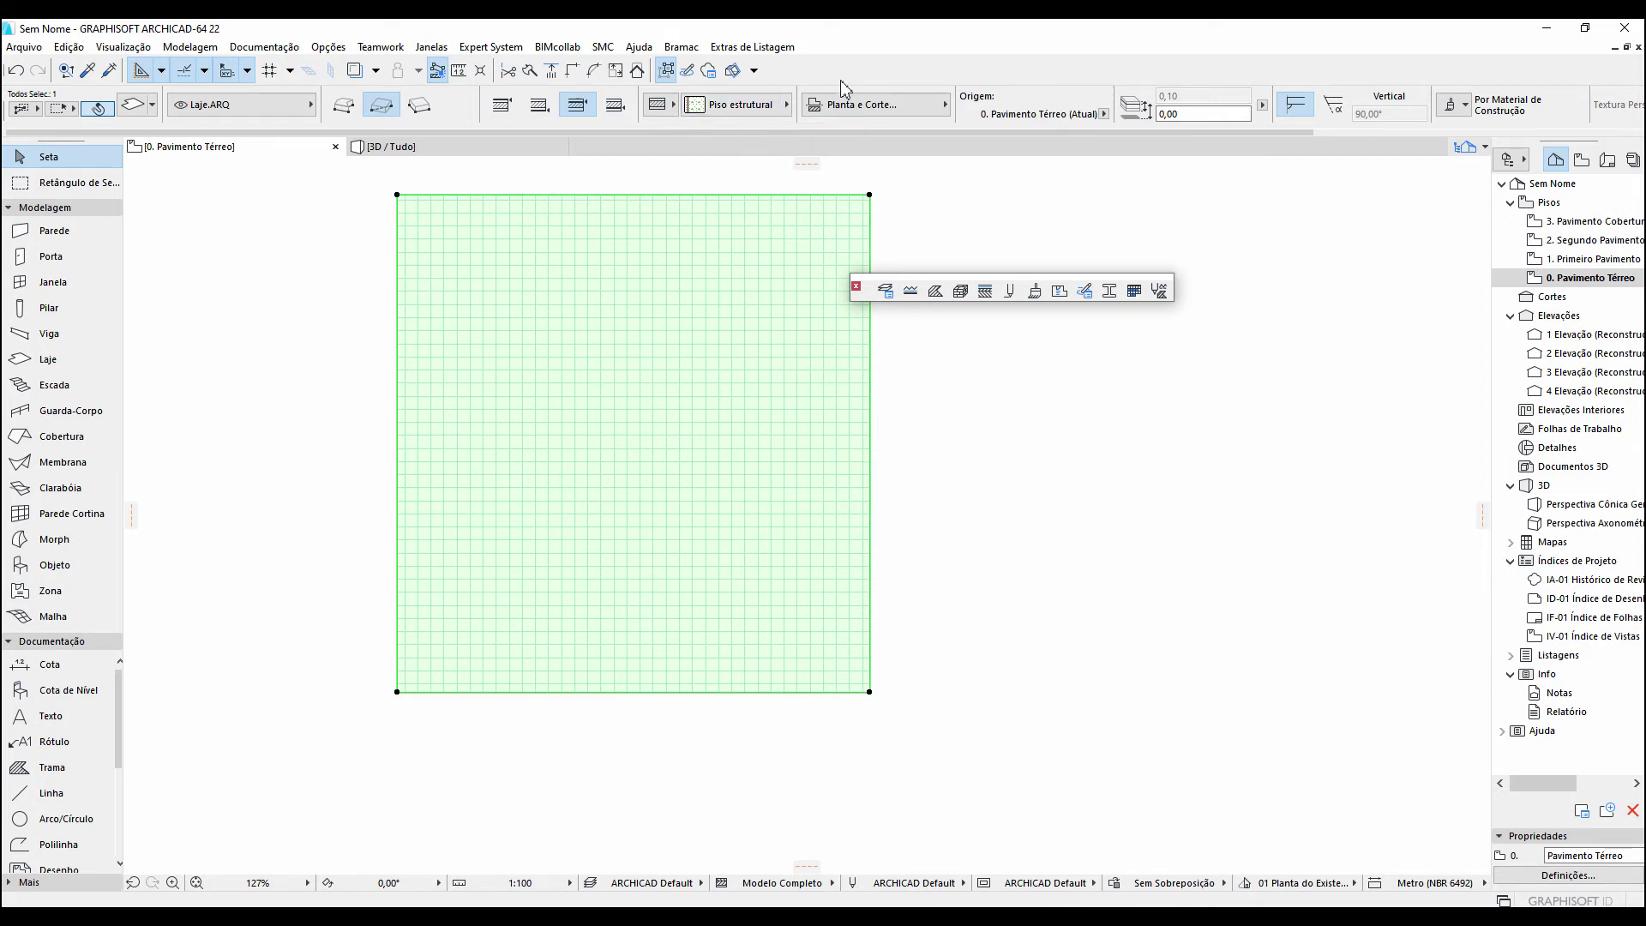
pyautogui.click(962, 293)
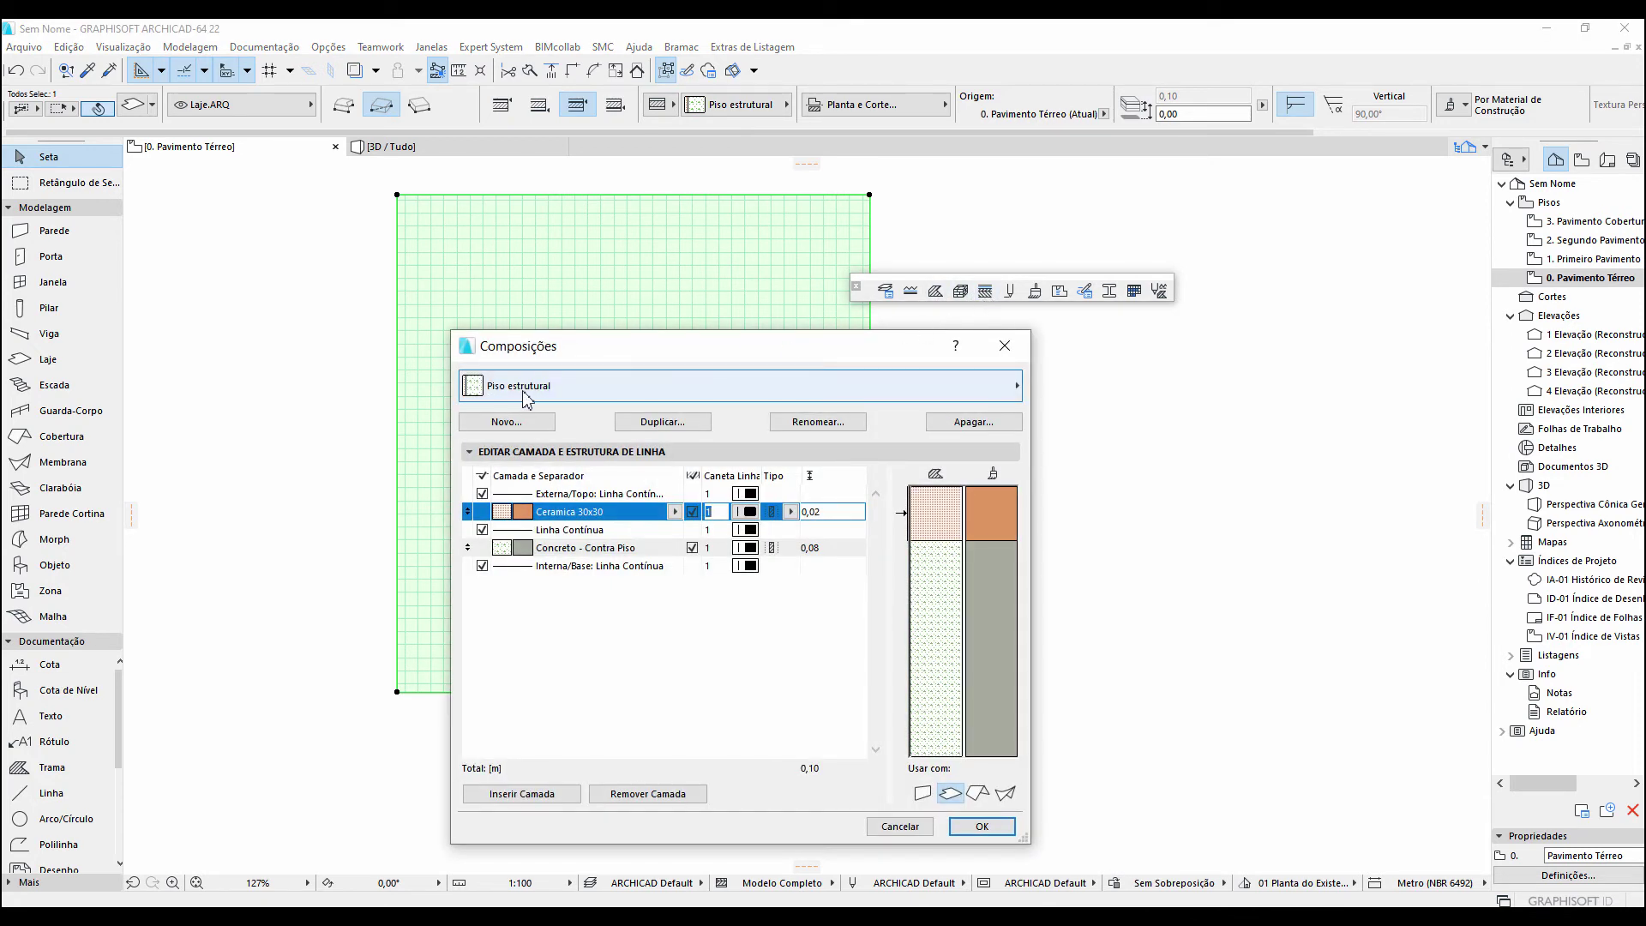
pyautogui.click(1002, 347)
pyautogui.click(860, 720)
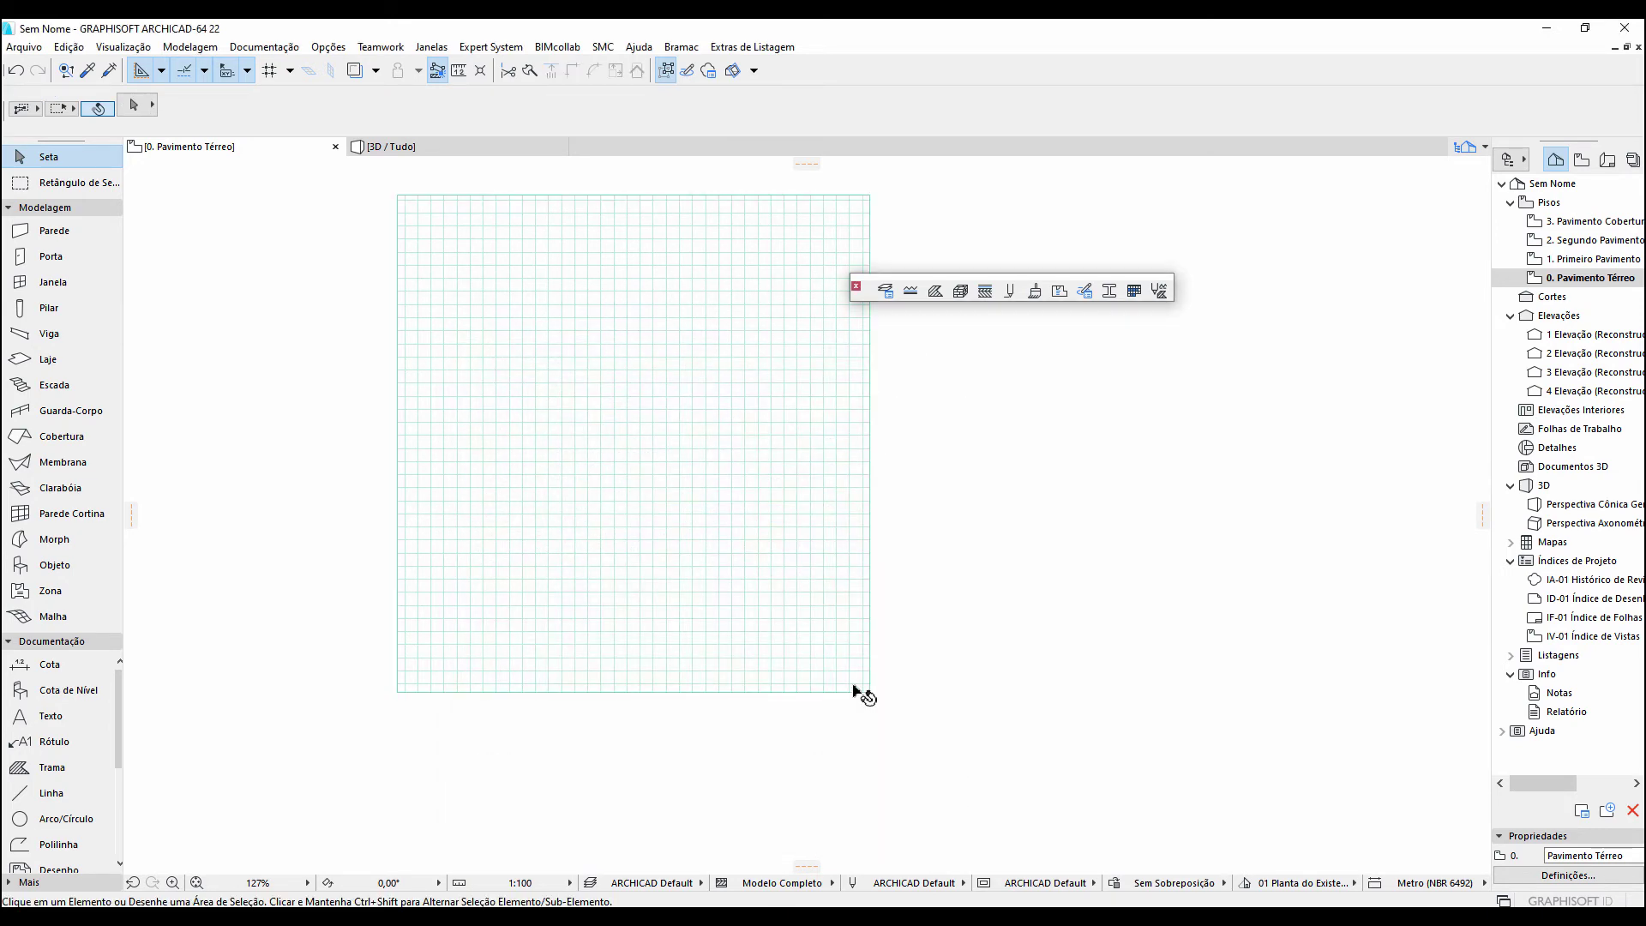
# Step: Measure the width of one tile in the slab's plan fill and check the vector fill assigned to the ceramic surface
pyautogui.scroll(10, 853, 691)
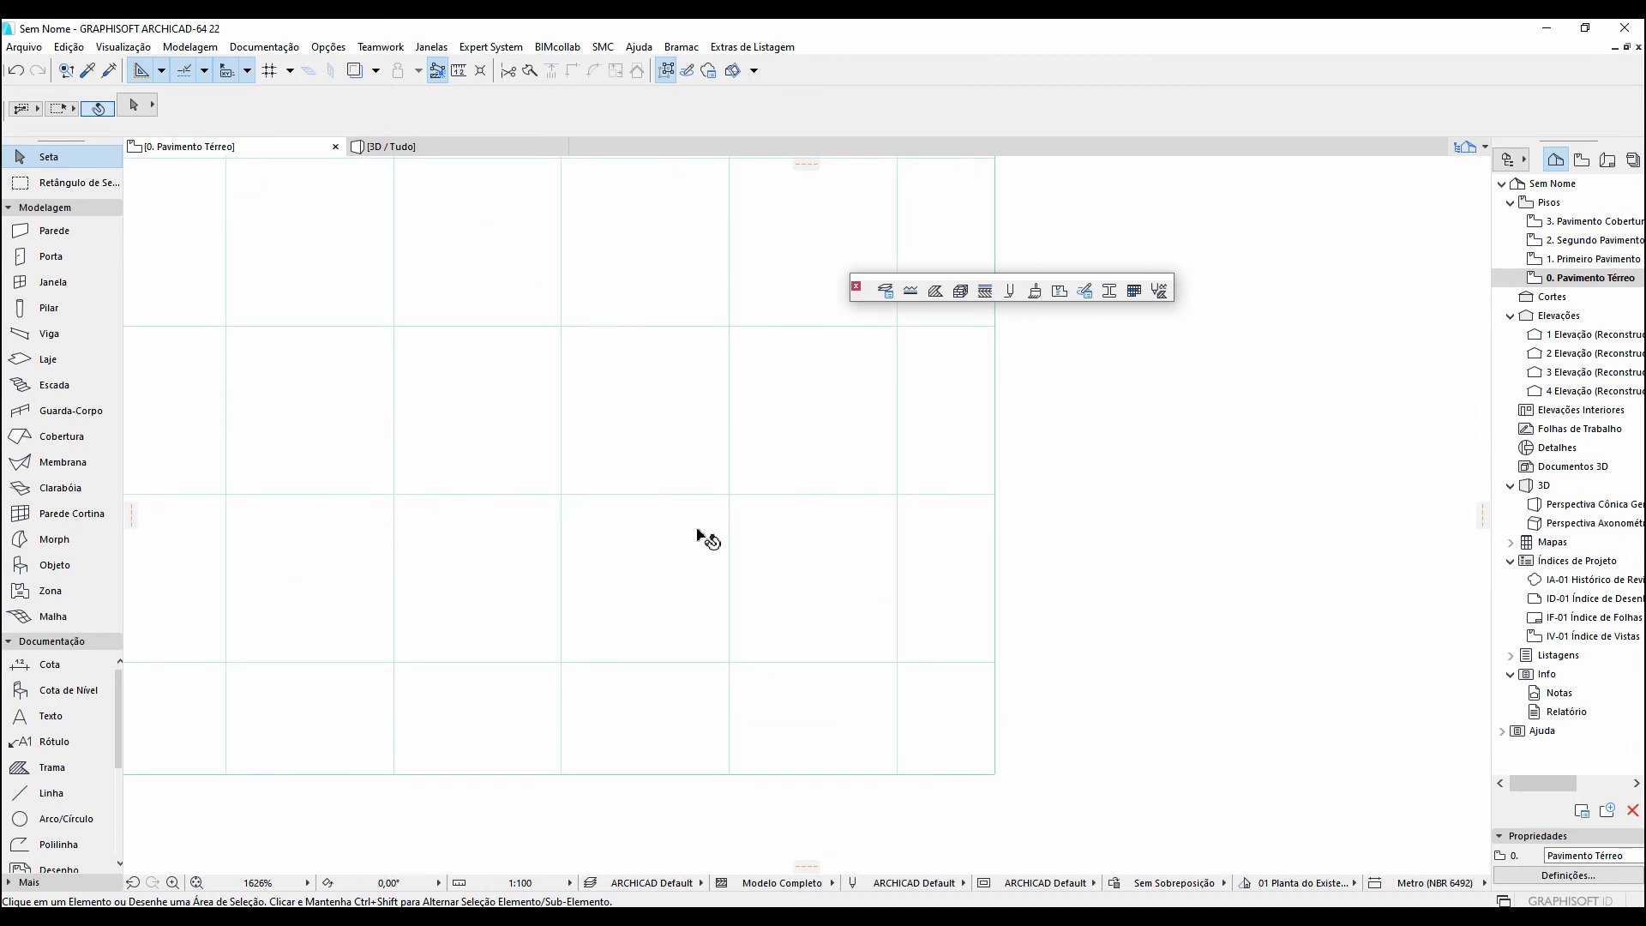
pyautogui.press('m')
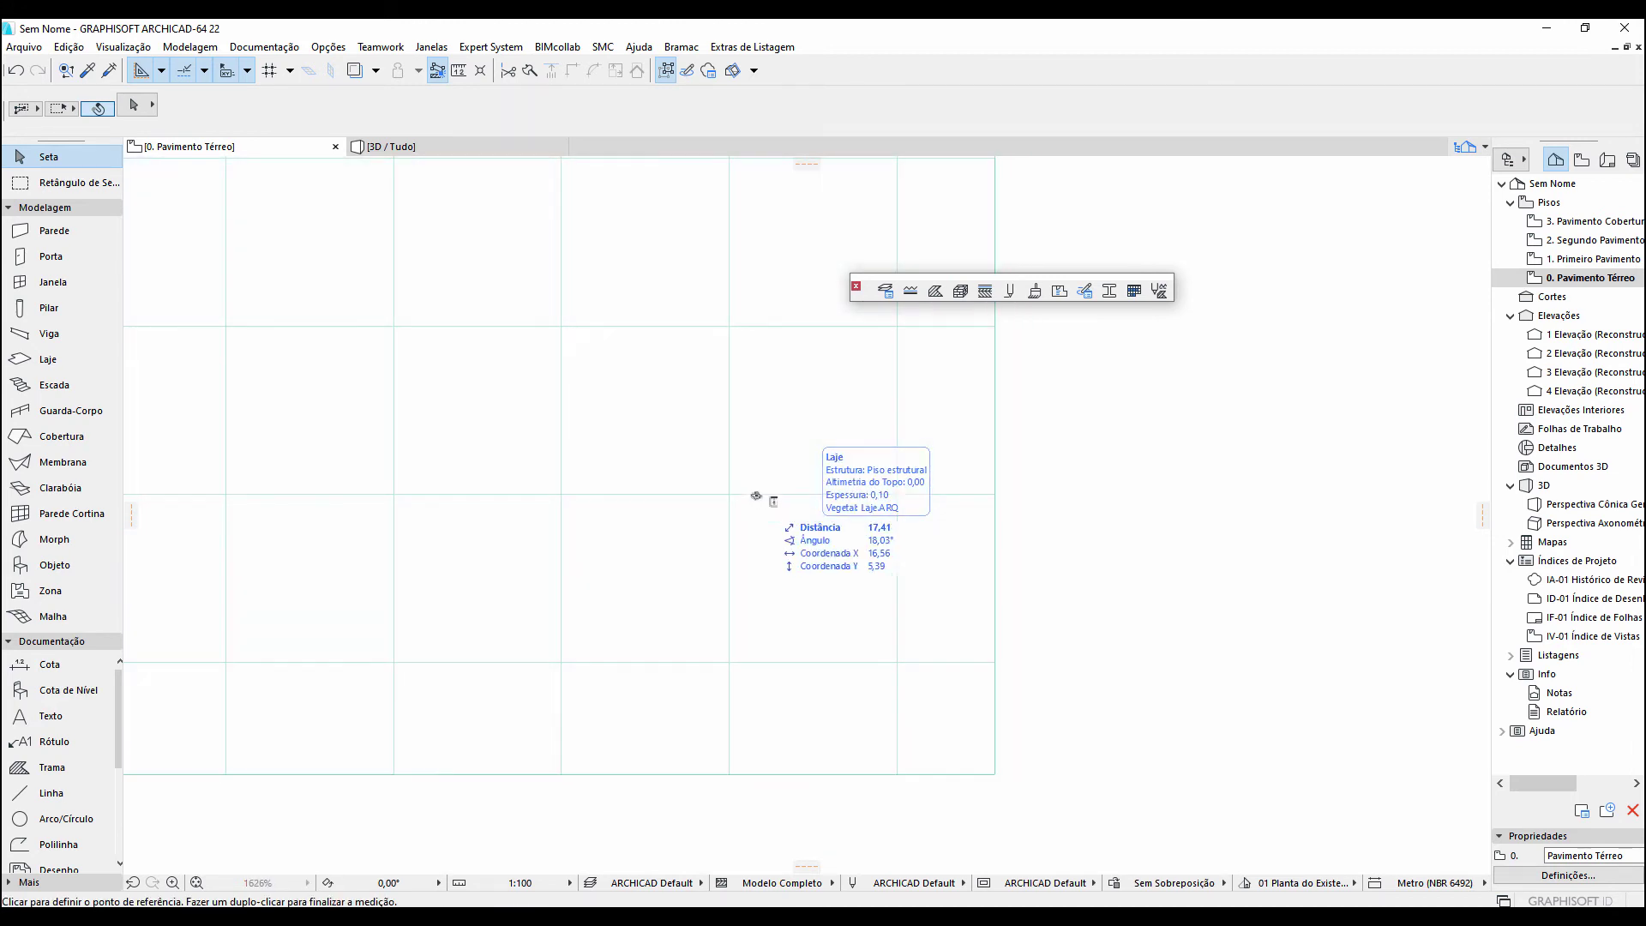
pyautogui.click(732, 497)
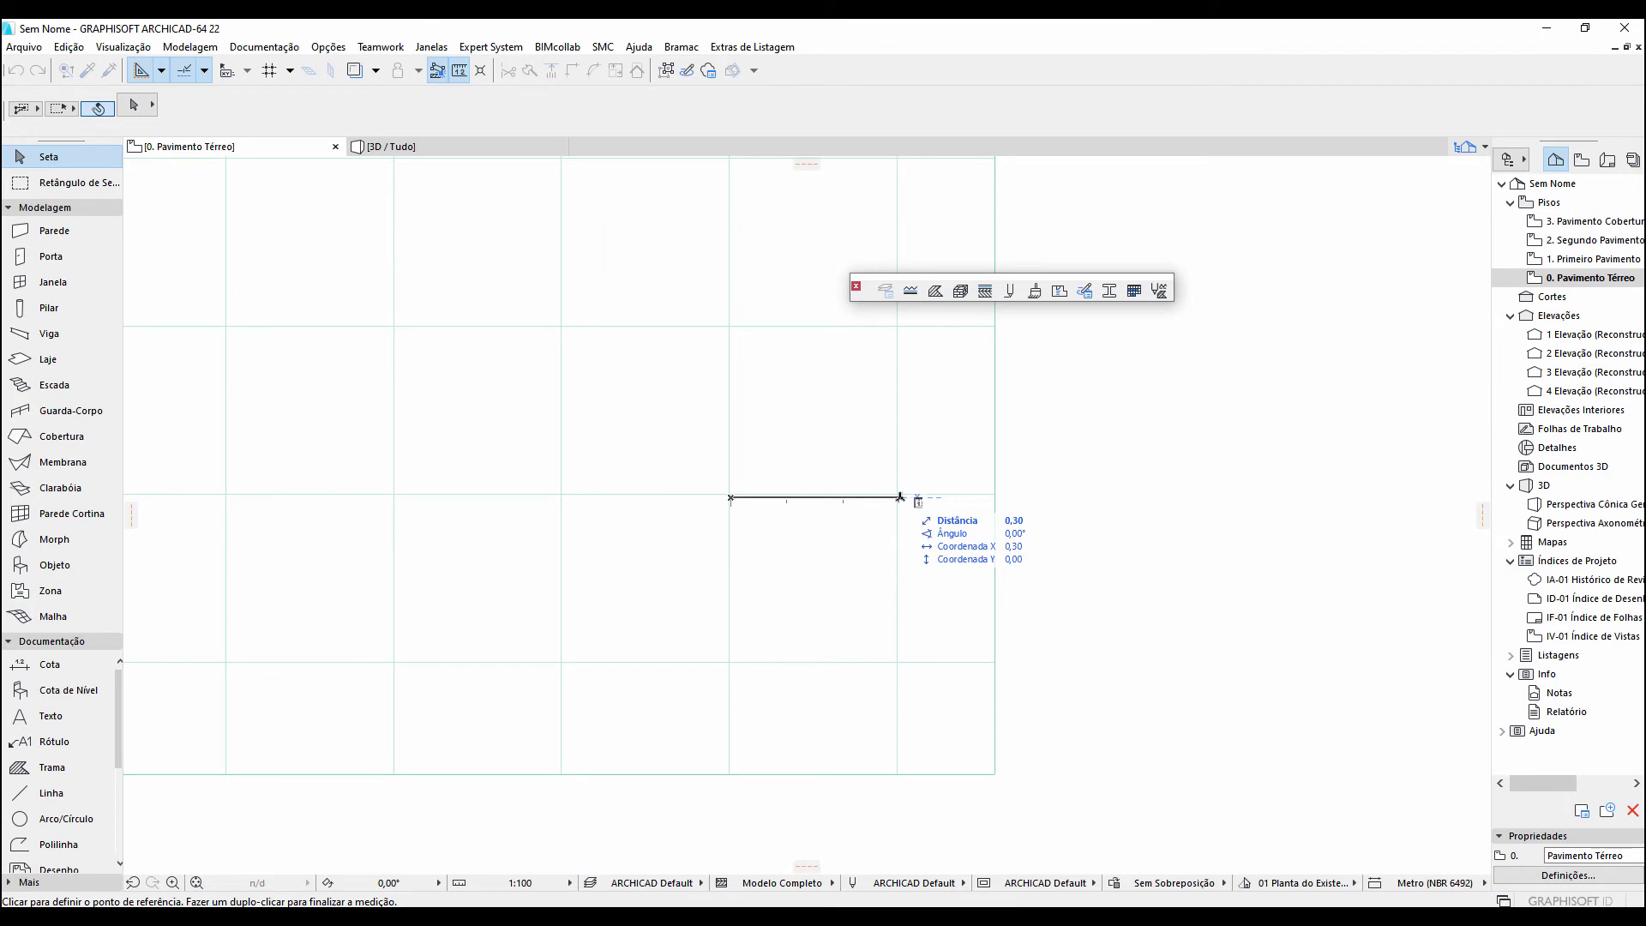
pyautogui.press('Escape')
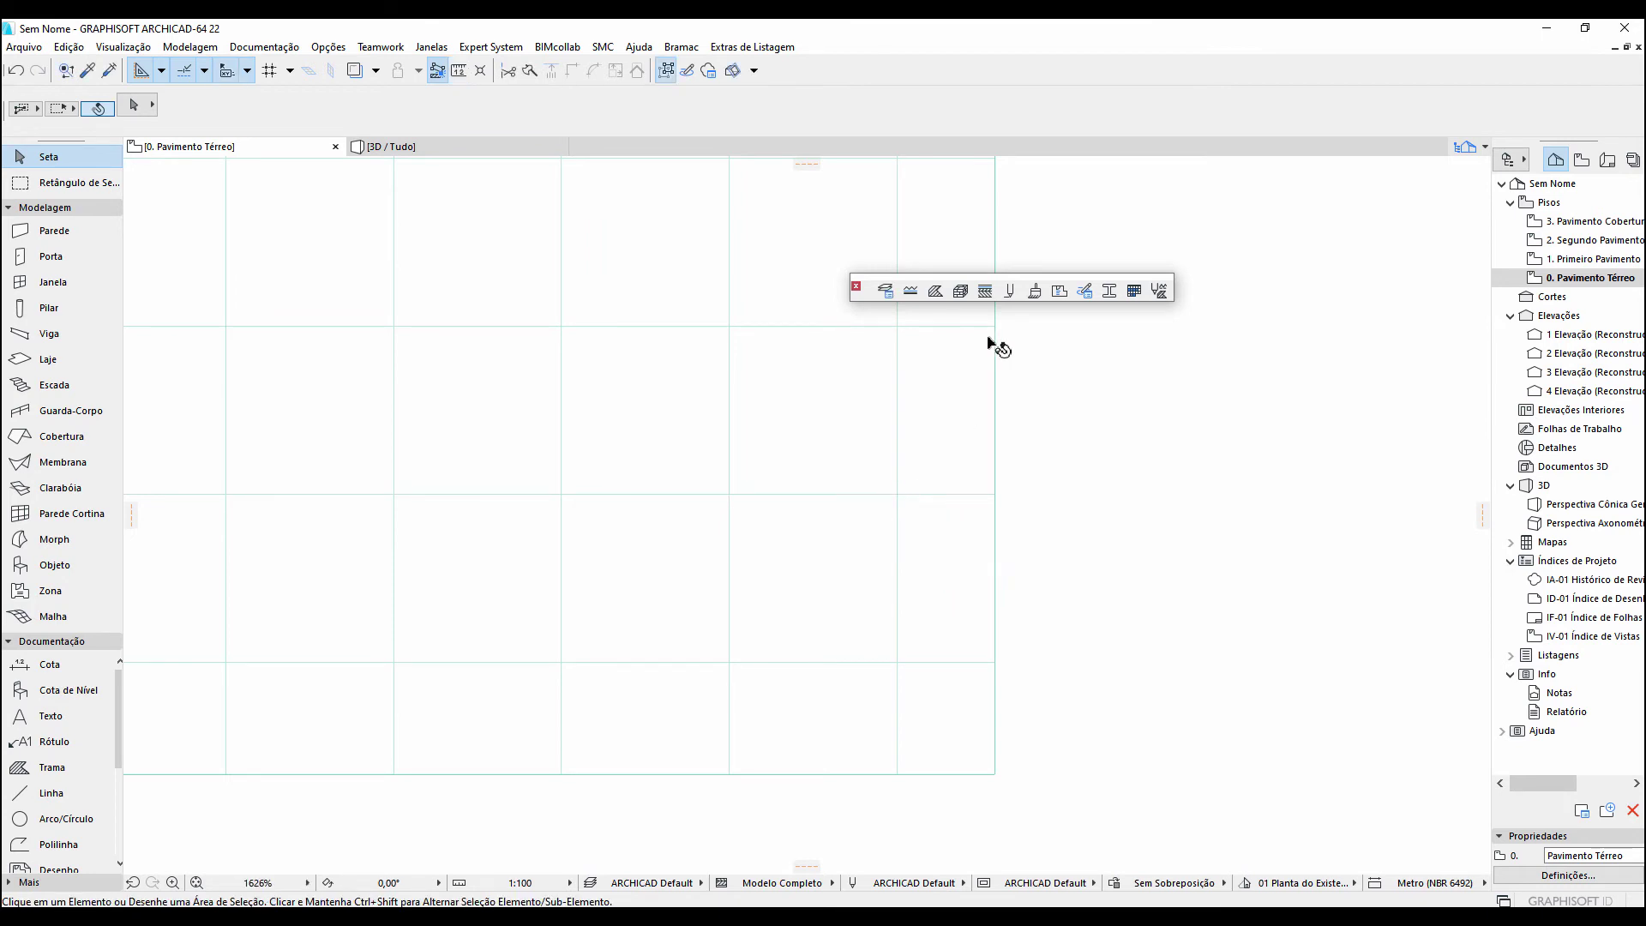
pyautogui.click(1035, 289)
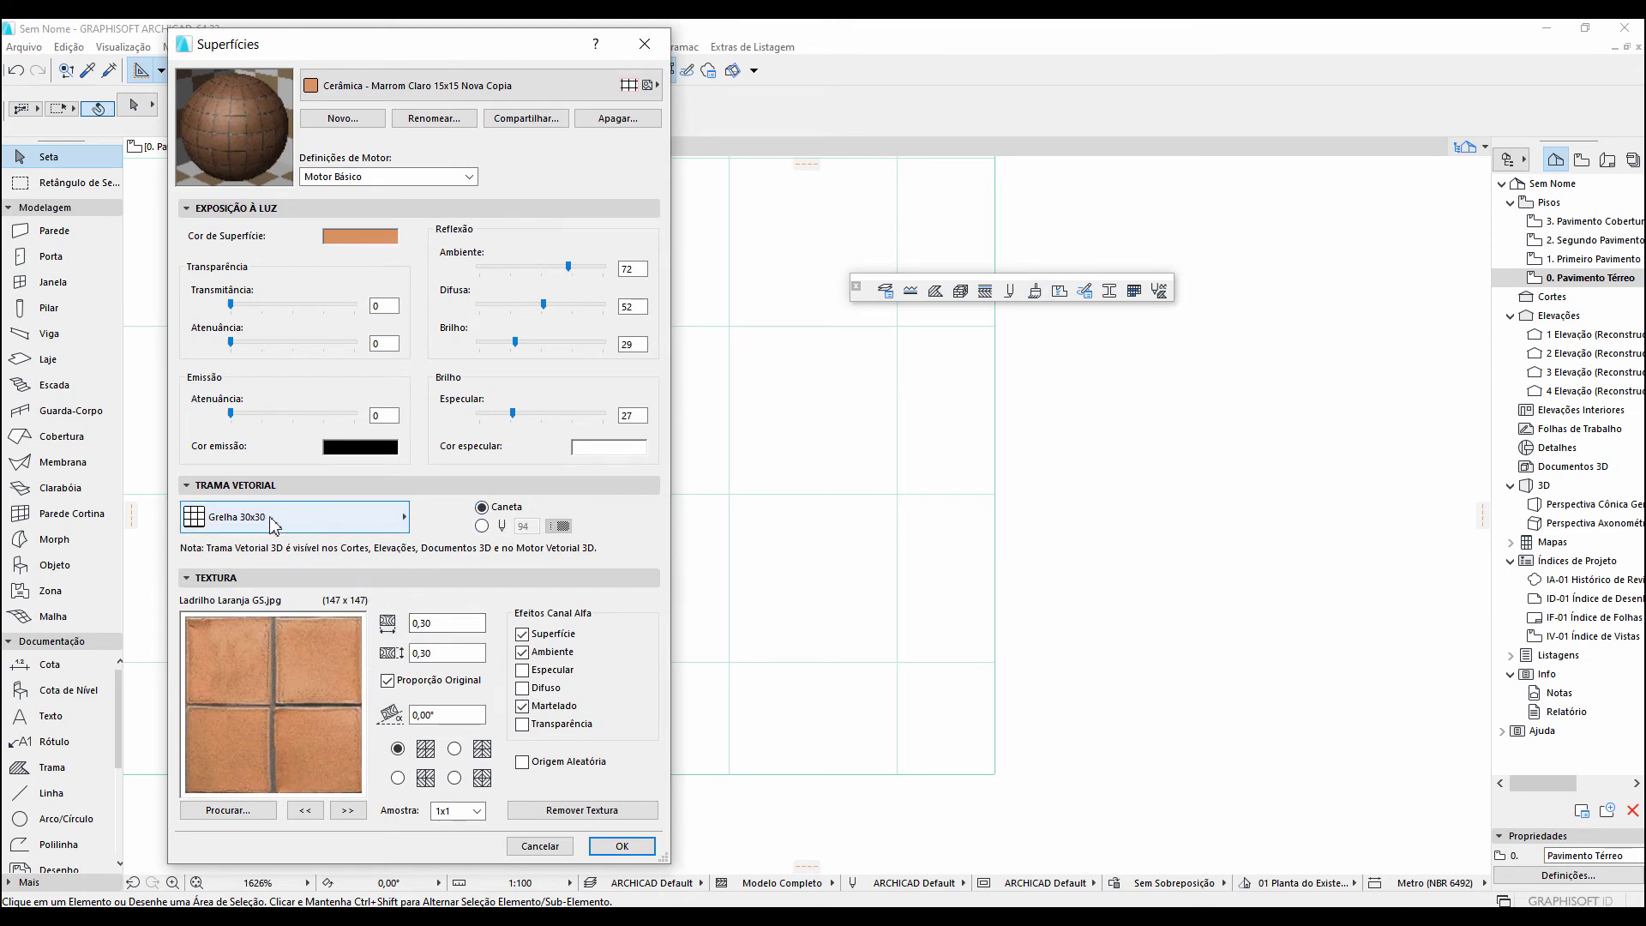
pyautogui.click(540, 846)
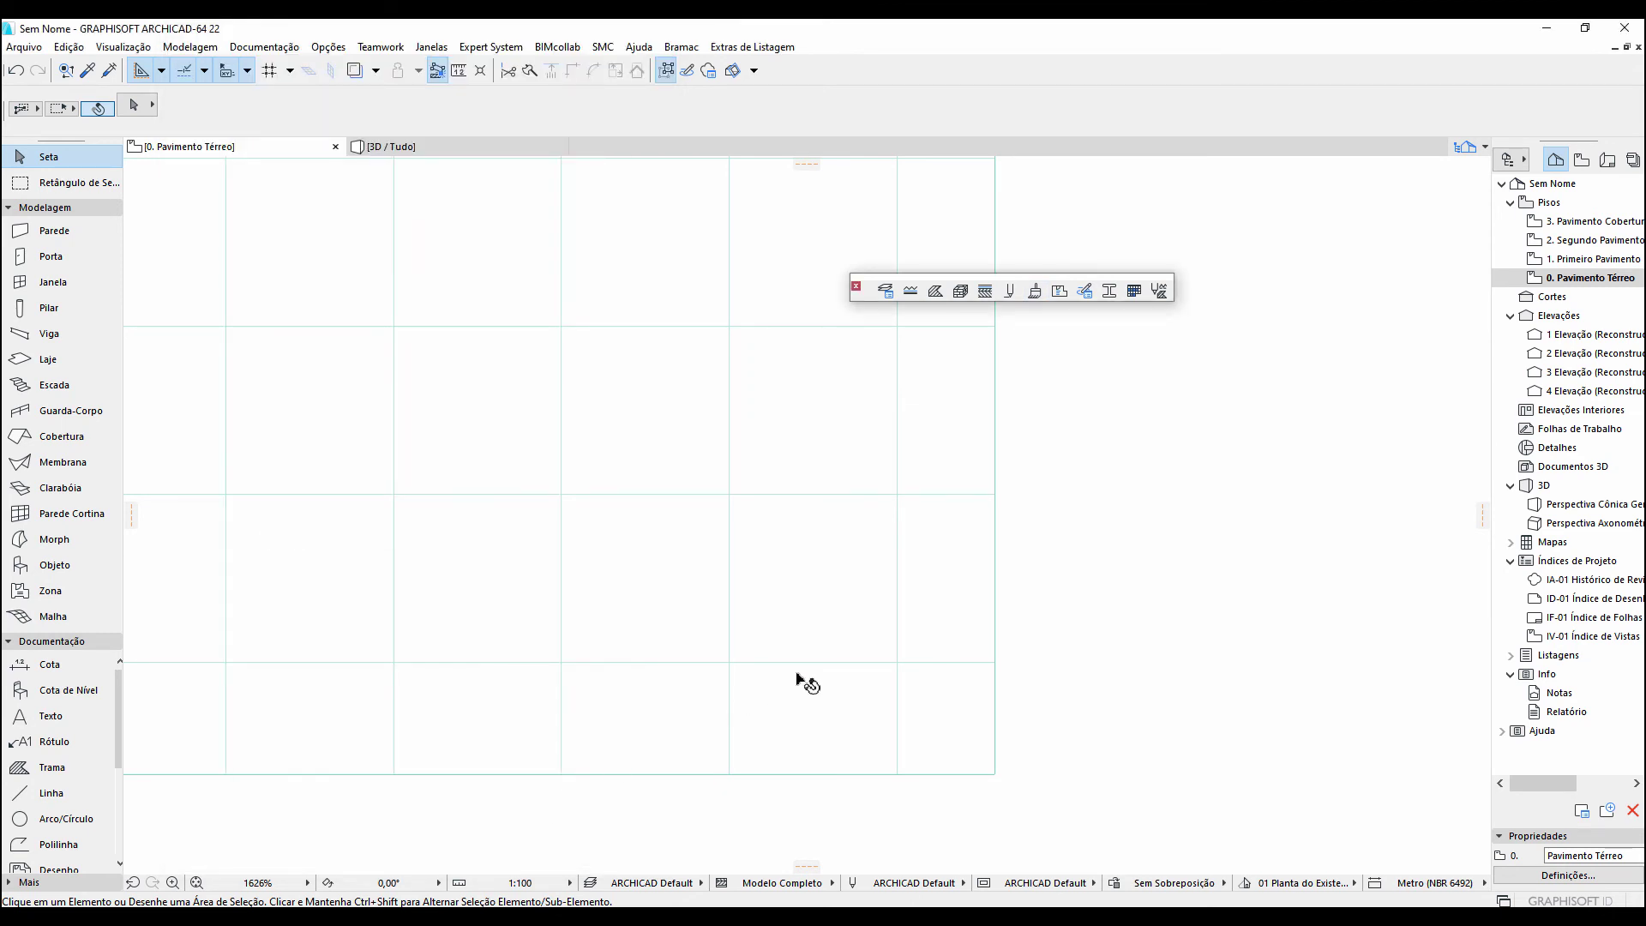
# Step: Examine the slab's tile grid in plan and its ceramic texture along the edges in the 3D perspective
pyautogui.scroll(-5, 827, 668)
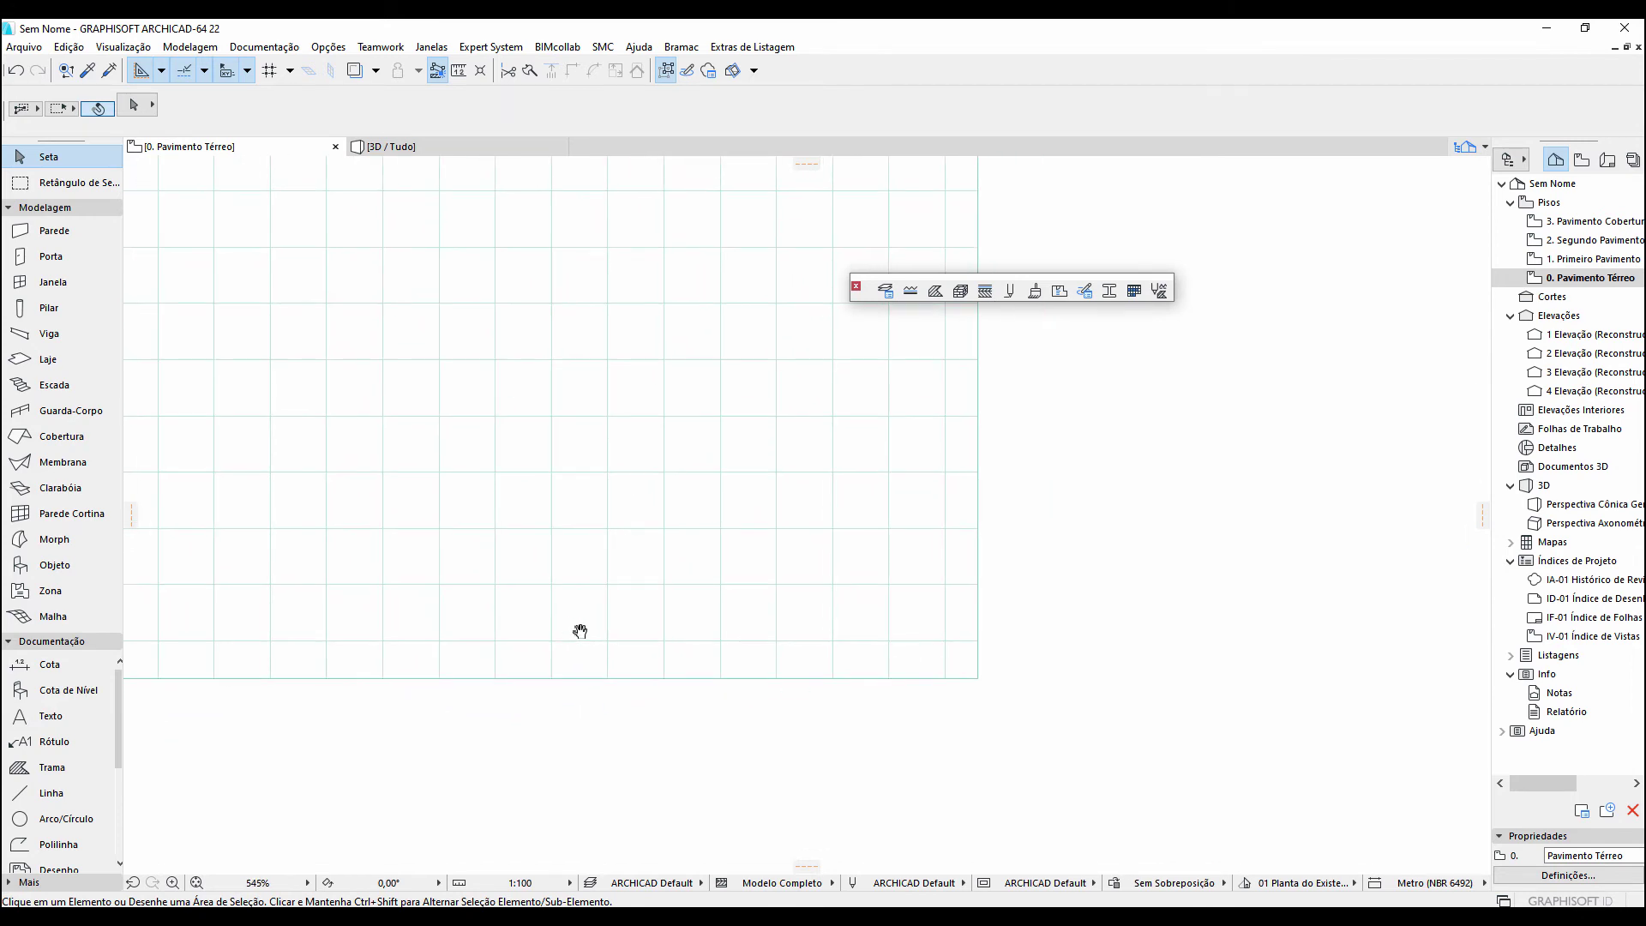
pyautogui.scroll(-2, 1047, 632)
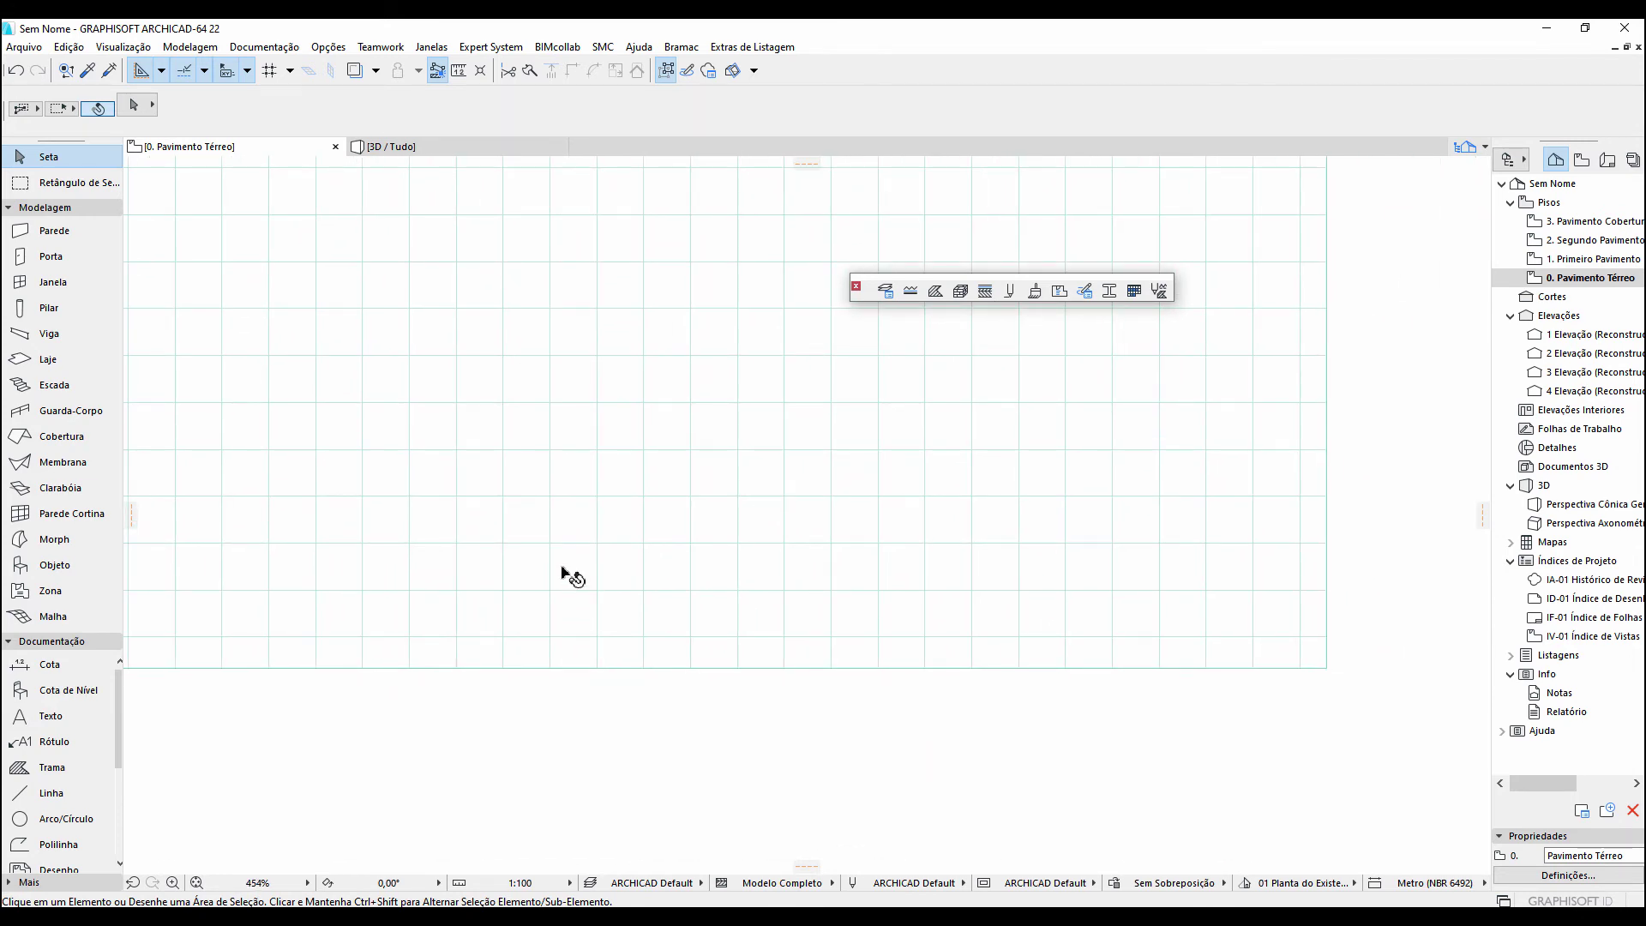
pyautogui.click(564, 595)
pyautogui.scroll(-5, 568, 583)
pyautogui.moveTo(569, 573); pyautogui.dragTo(740, 631, button='middle')
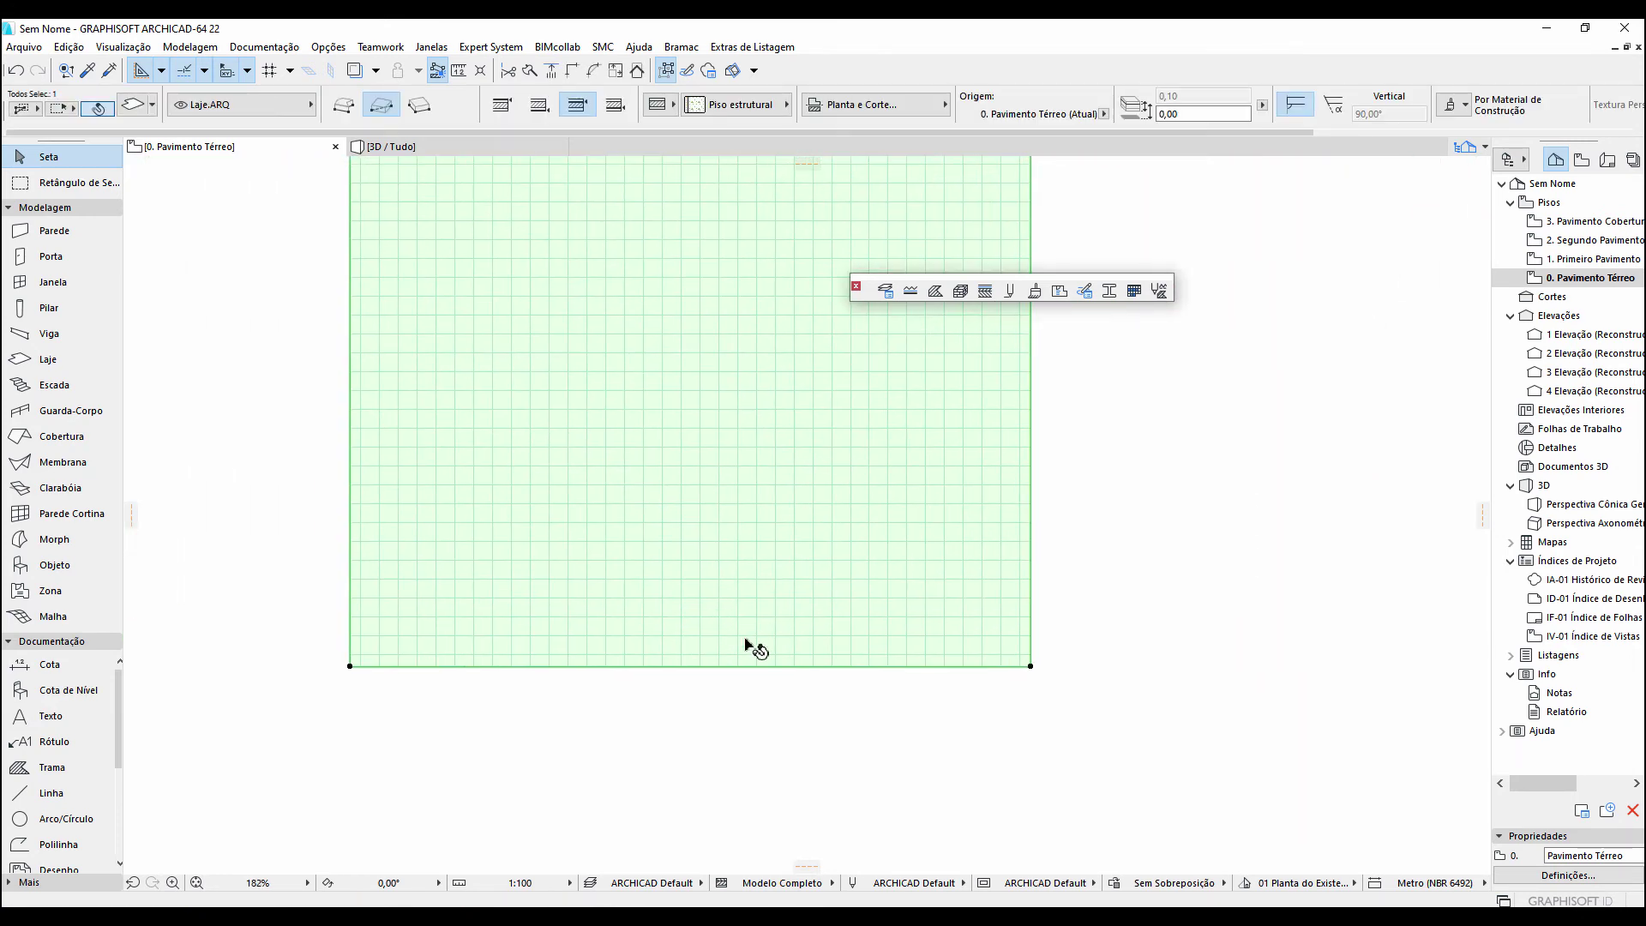
pyautogui.click(426, 155)
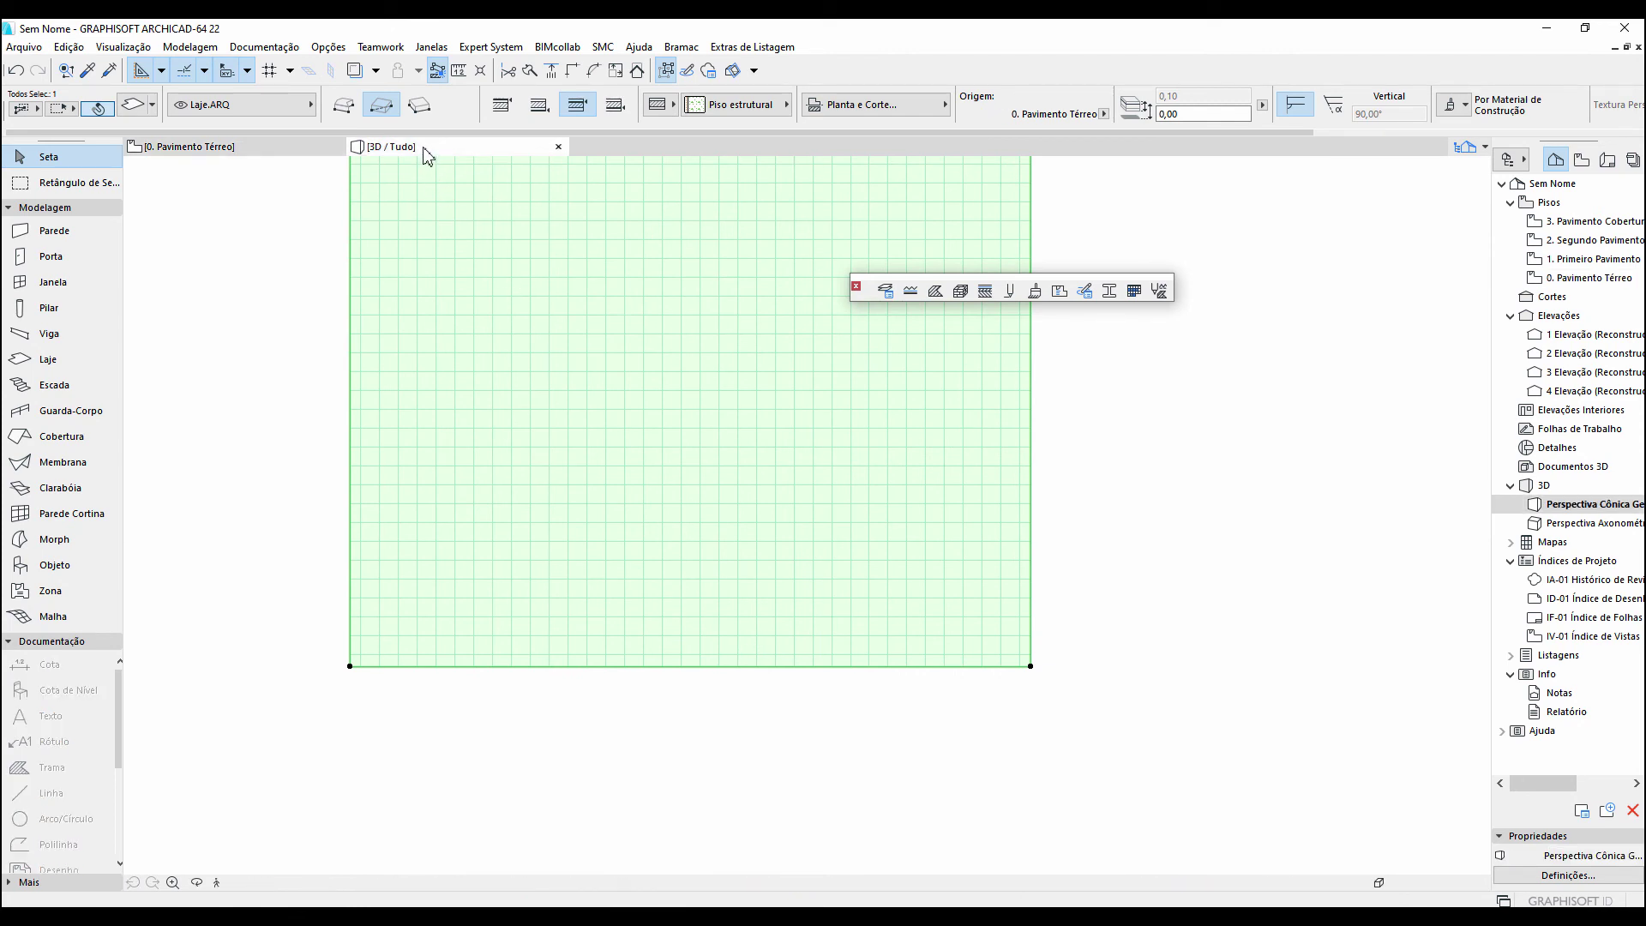
pyautogui.moveTo(583, 549); pyautogui.dragTo(762, 547, button='middle')
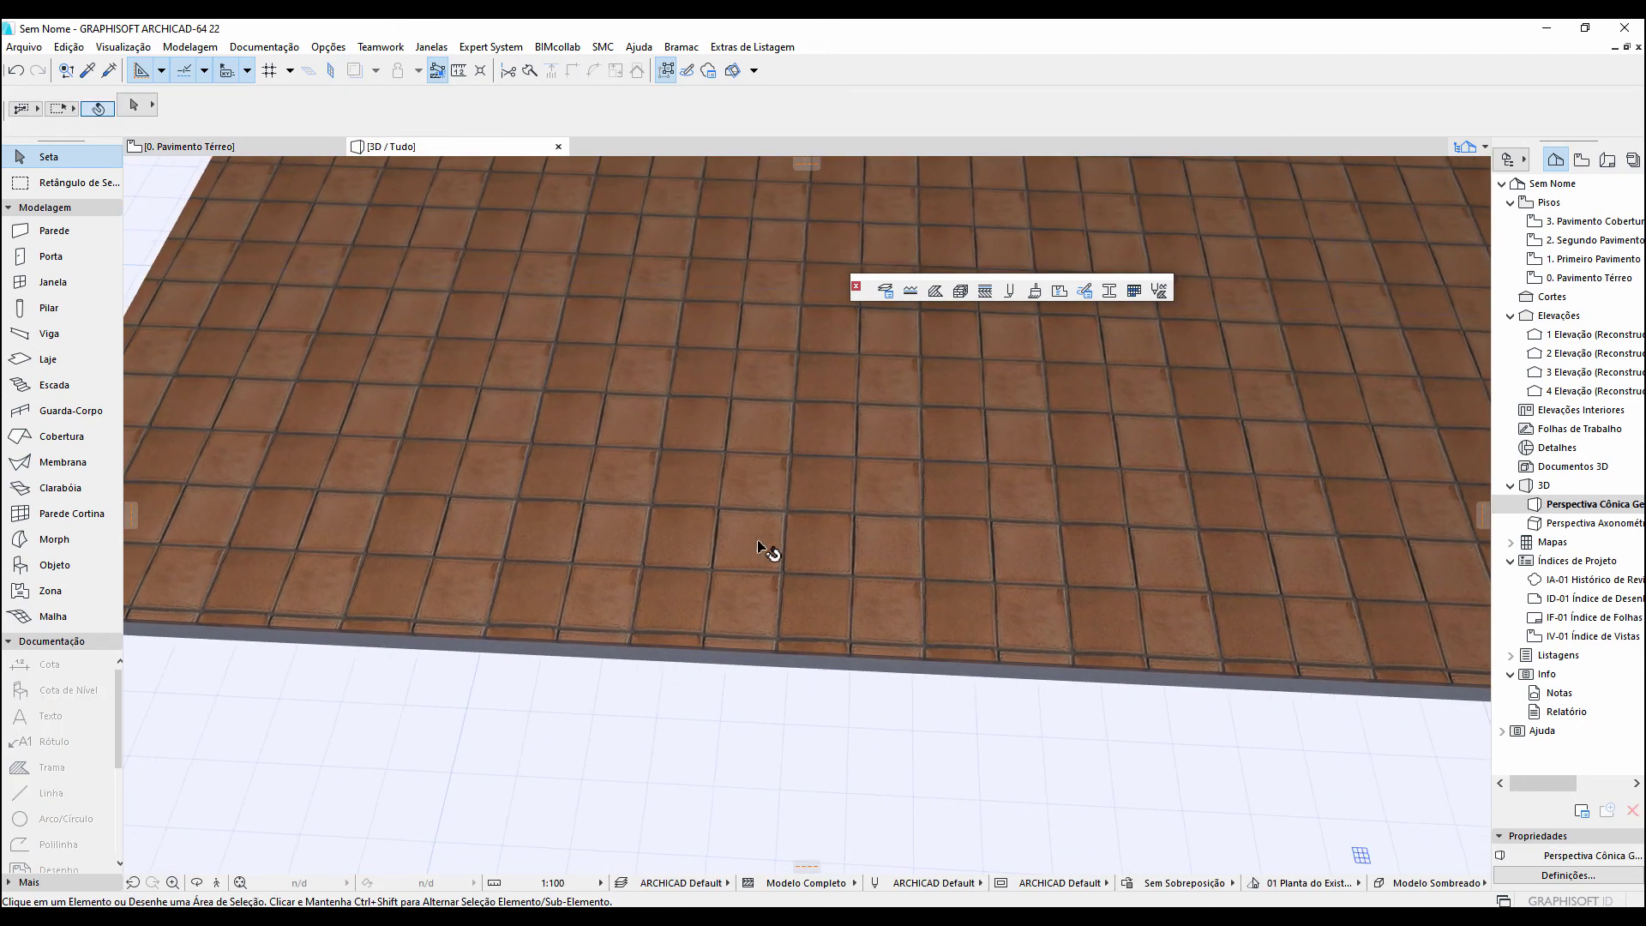
pyautogui.scroll(-2, 761, 547)
pyautogui.moveTo(506, 541); pyautogui.dragTo(806, 520, button='middle')
pyautogui.keyDown('shift'); pyautogui.moveTo(566, 583); pyautogui.dragTo(576, 549, button='middle'); pyautogui.keyUp('shift')
# Step: Set the origin of the slab's 3D texture alignment at its near corner in the perspective view
pyautogui.click(573, 548)
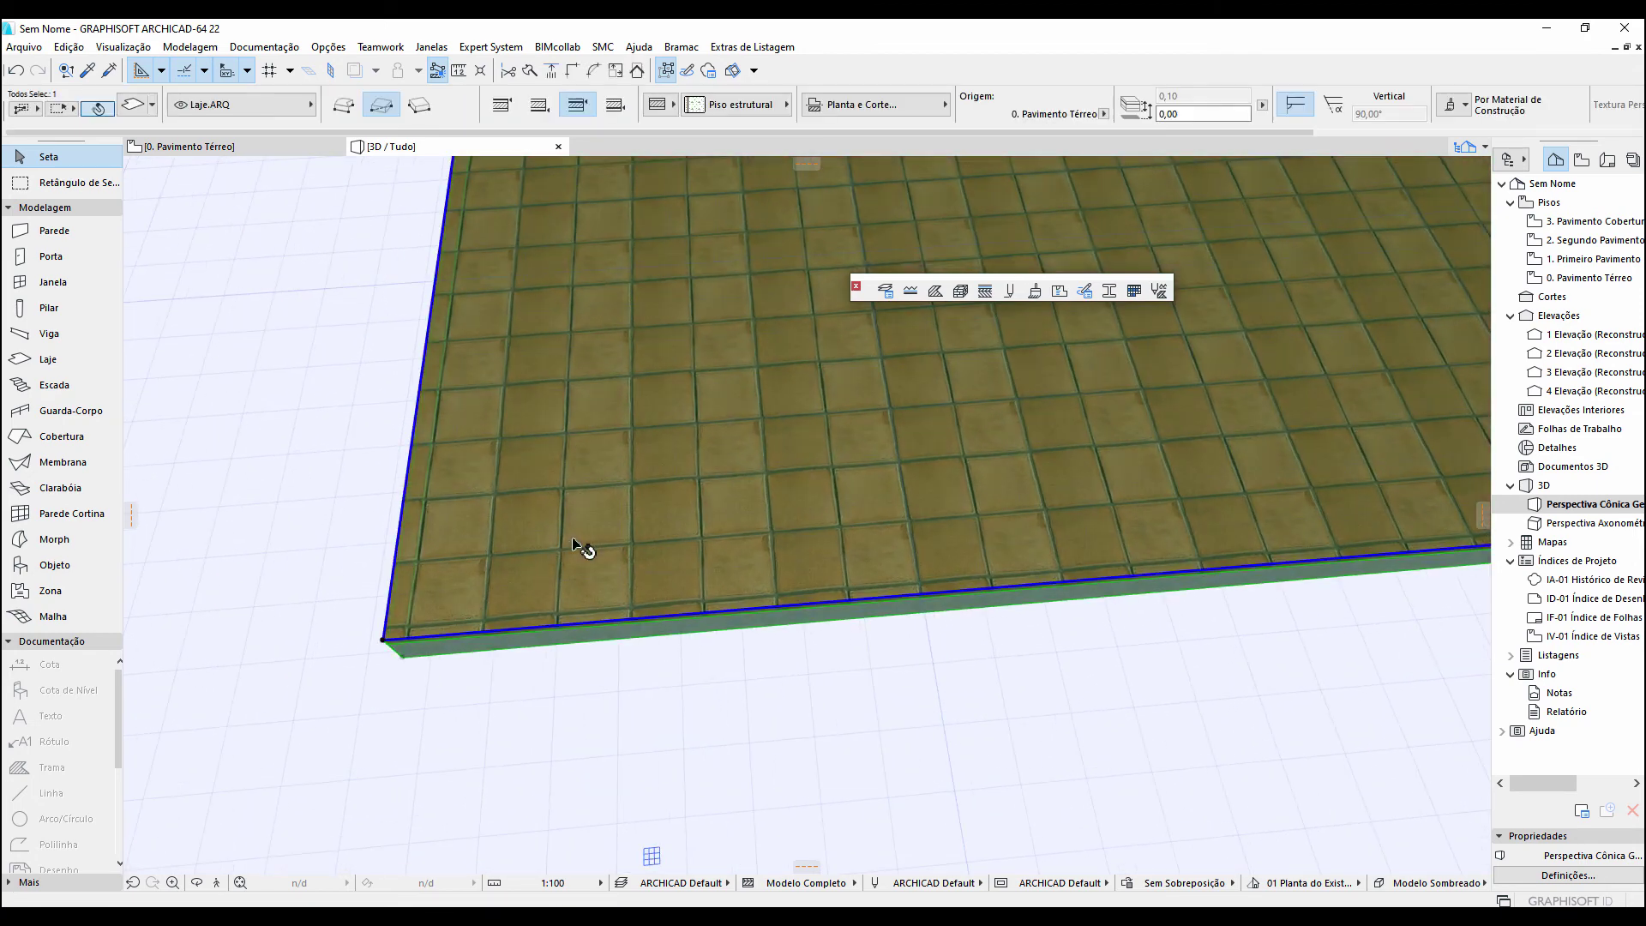
pyautogui.click(264, 47)
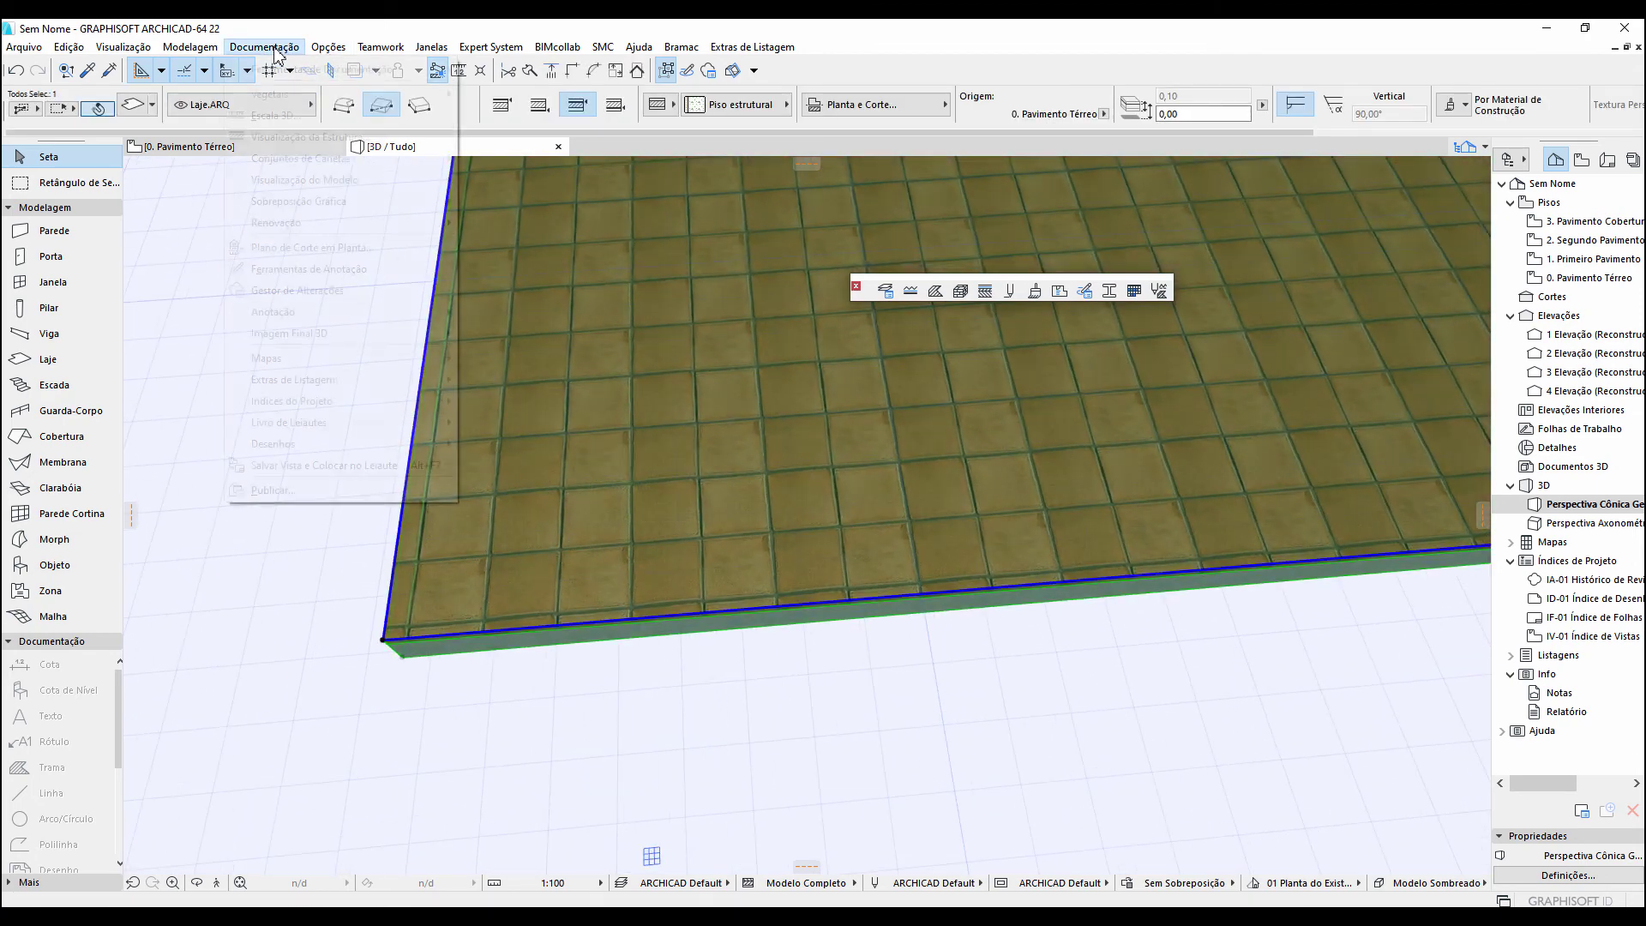
pyautogui.moveTo(318, 334)
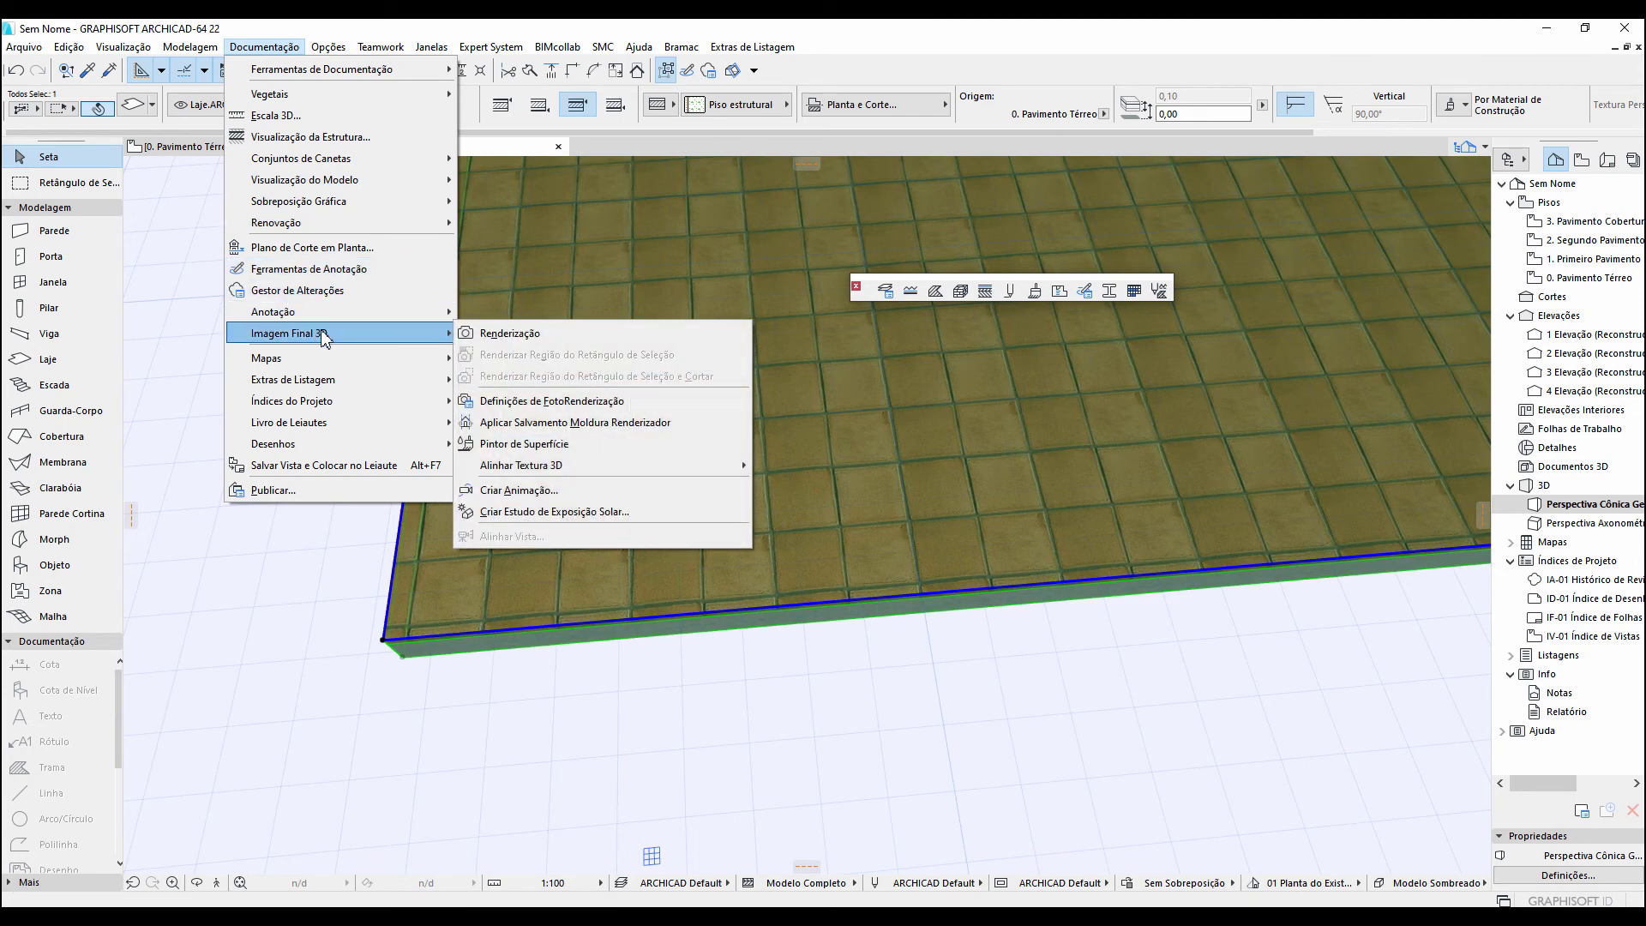
pyautogui.moveTo(658, 471)
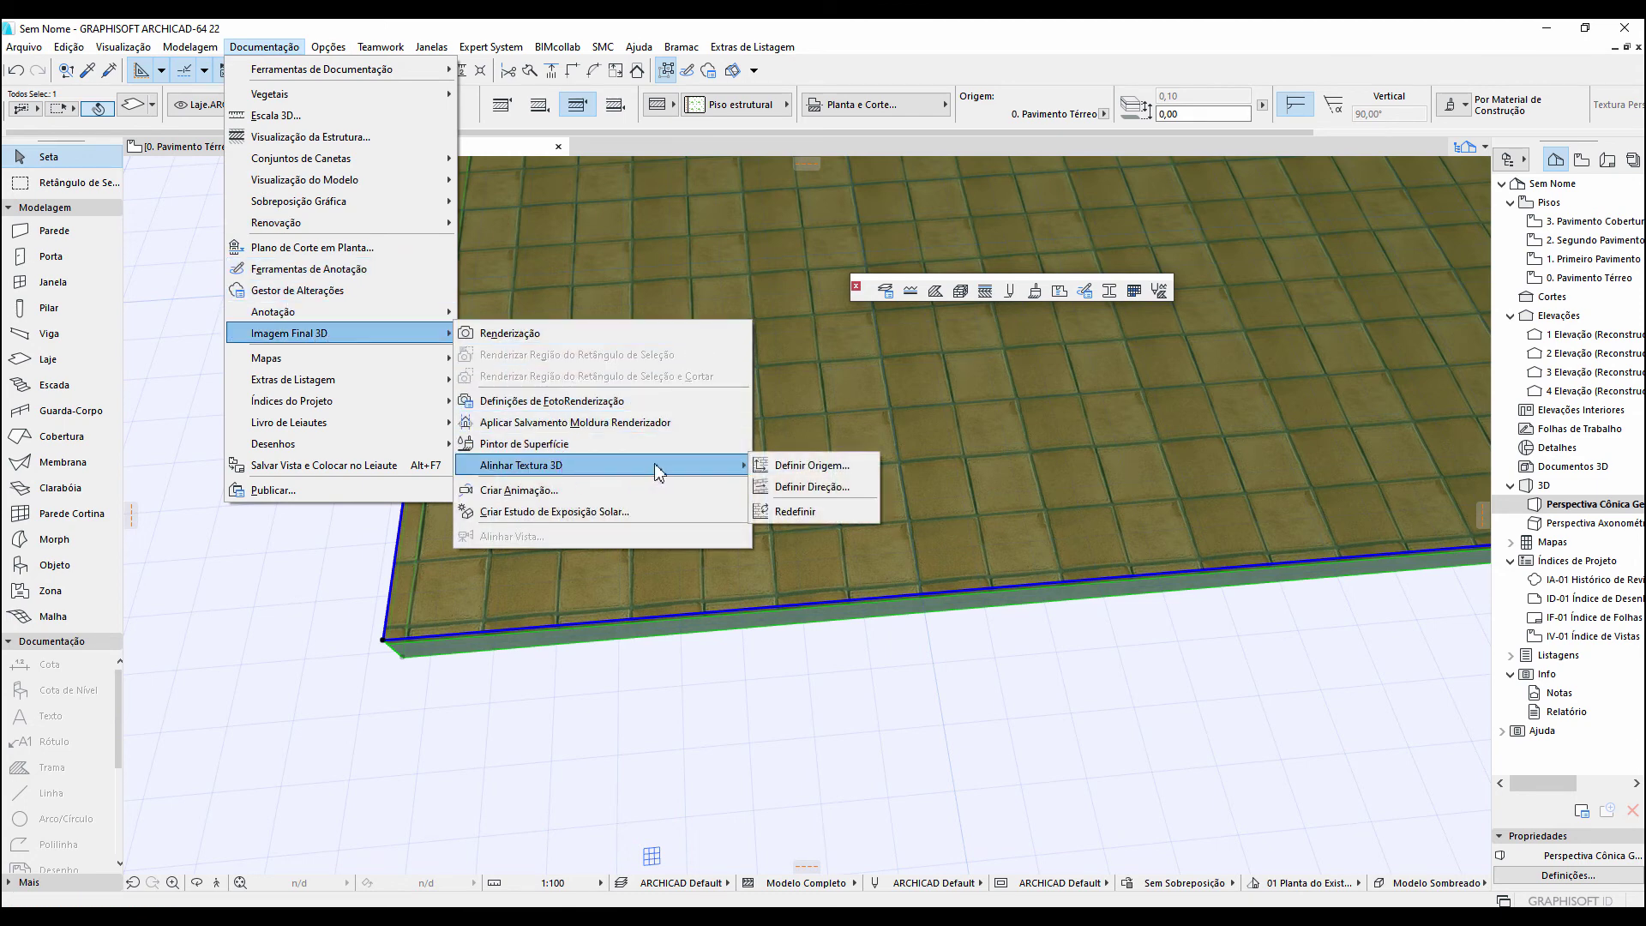
pyautogui.click(814, 465)
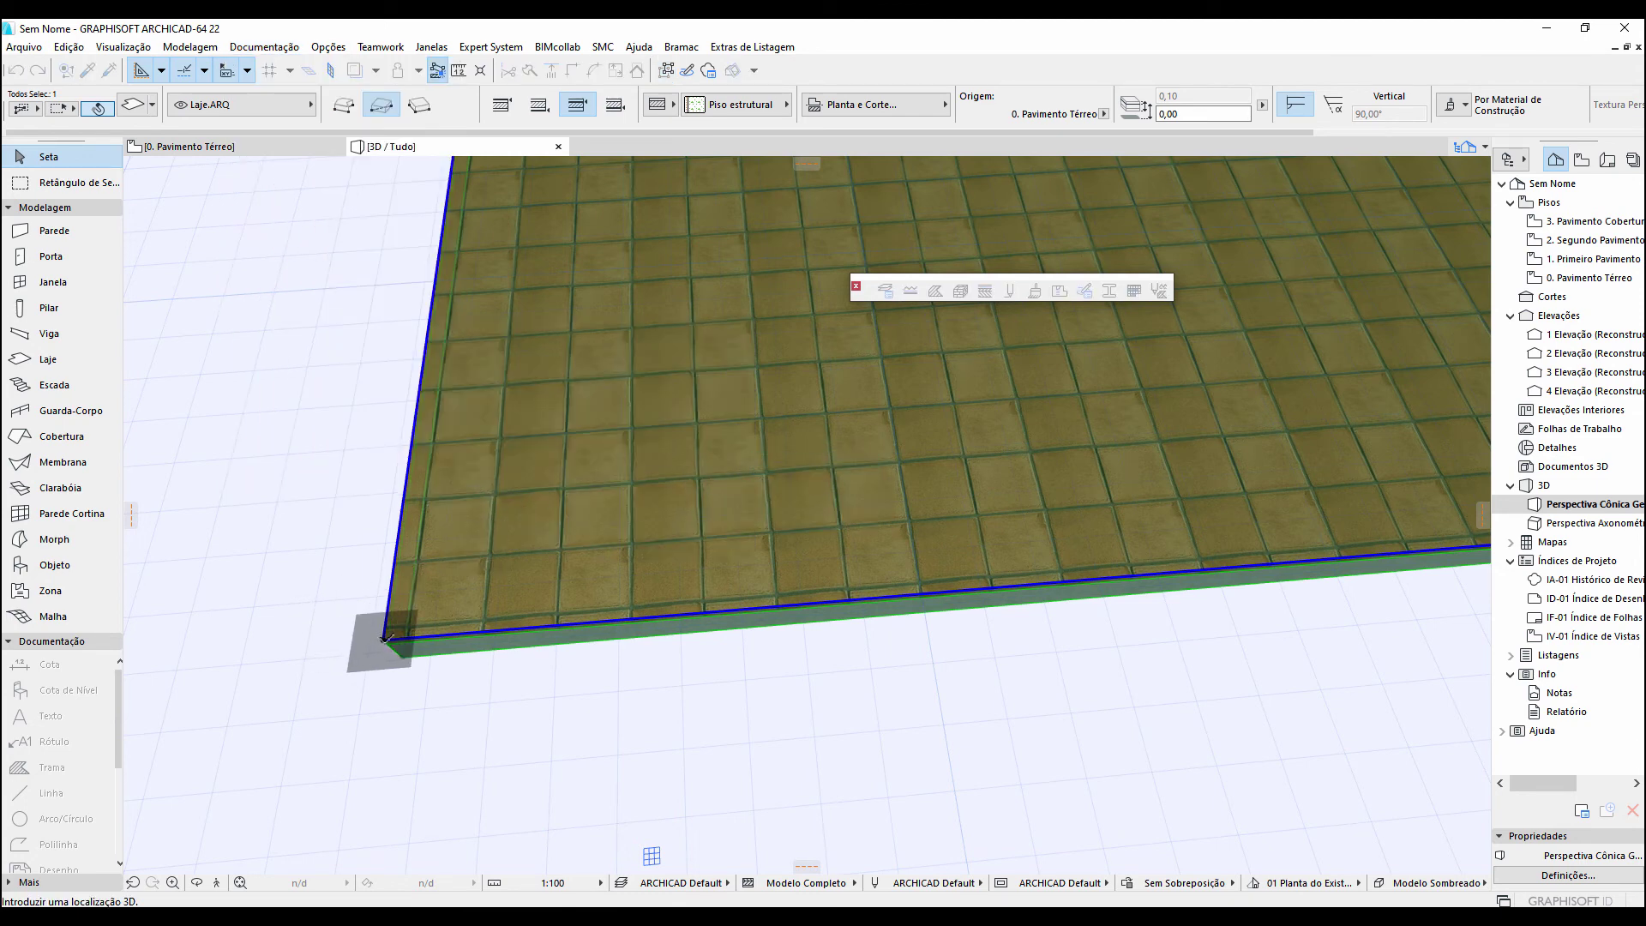
pyautogui.click(383, 638)
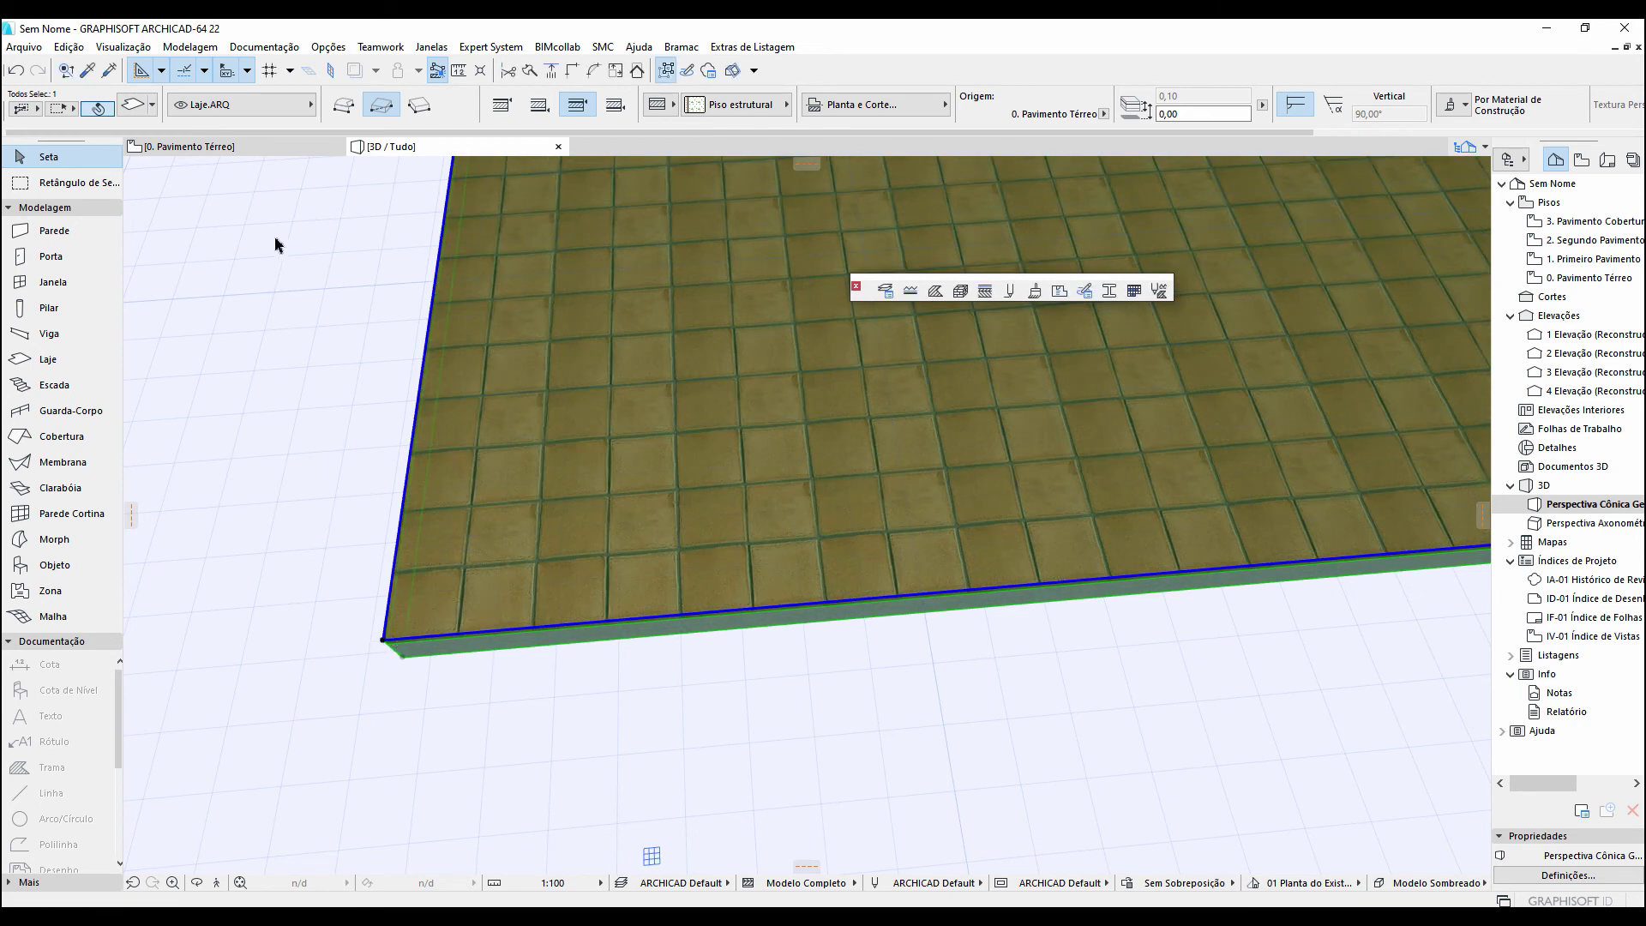
# Step: Return to the ground floor plan and inspect how the tile fill meets the slab's corner and edges
pyautogui.click(261, 150)
pyautogui.scroll(4, 1031, 680)
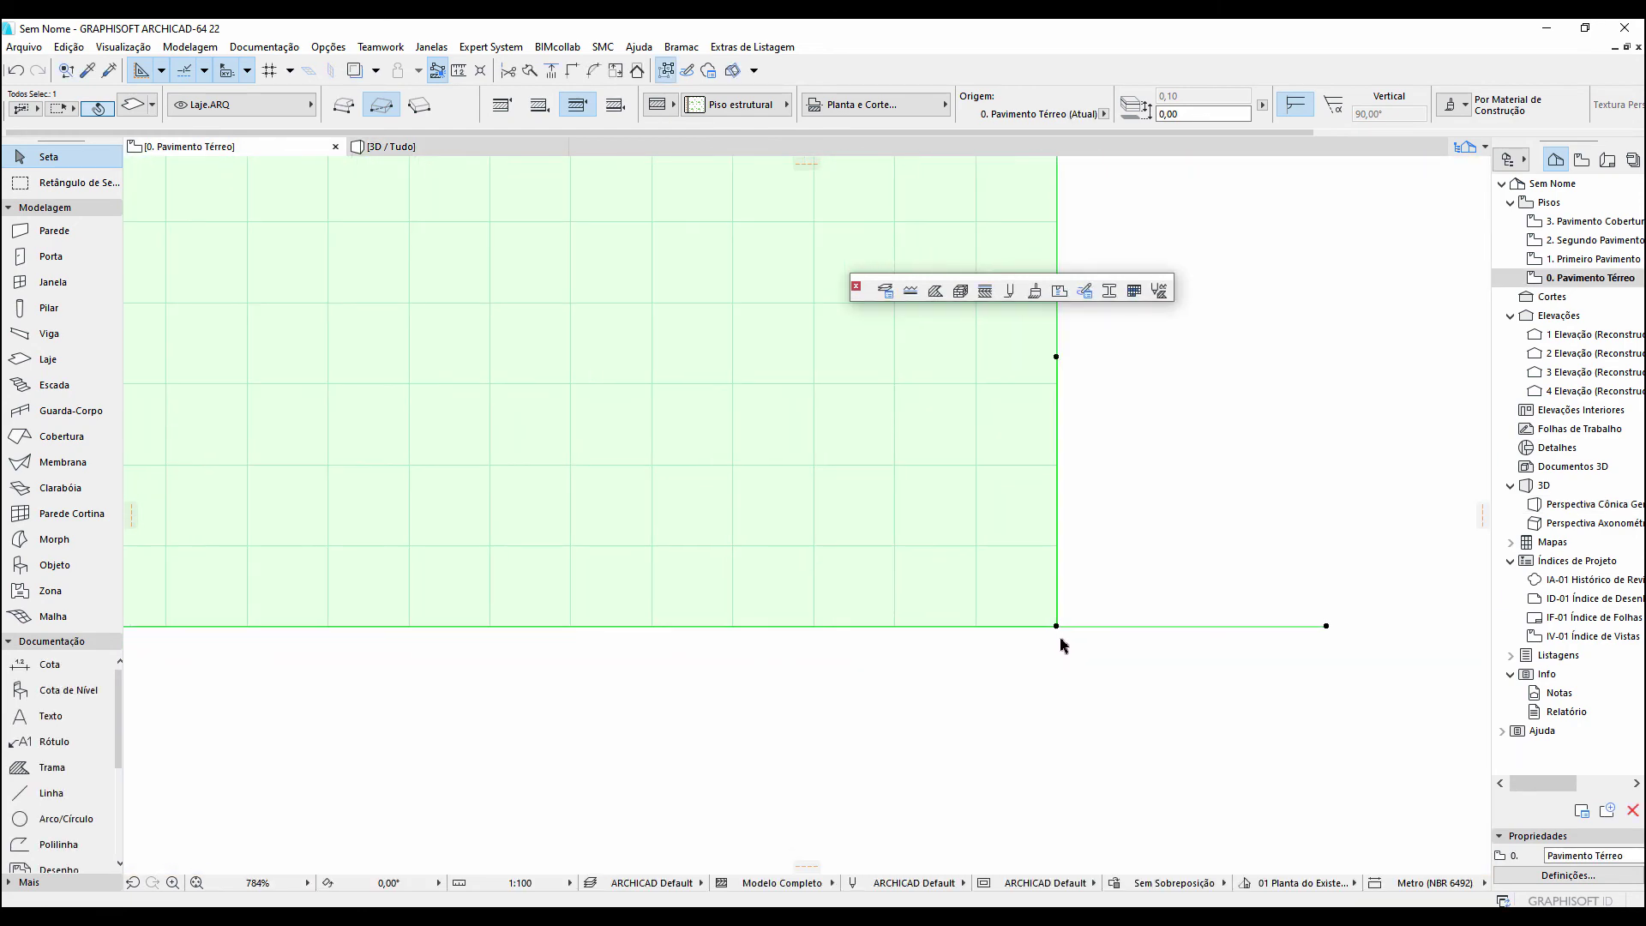
pyautogui.click(985, 630)
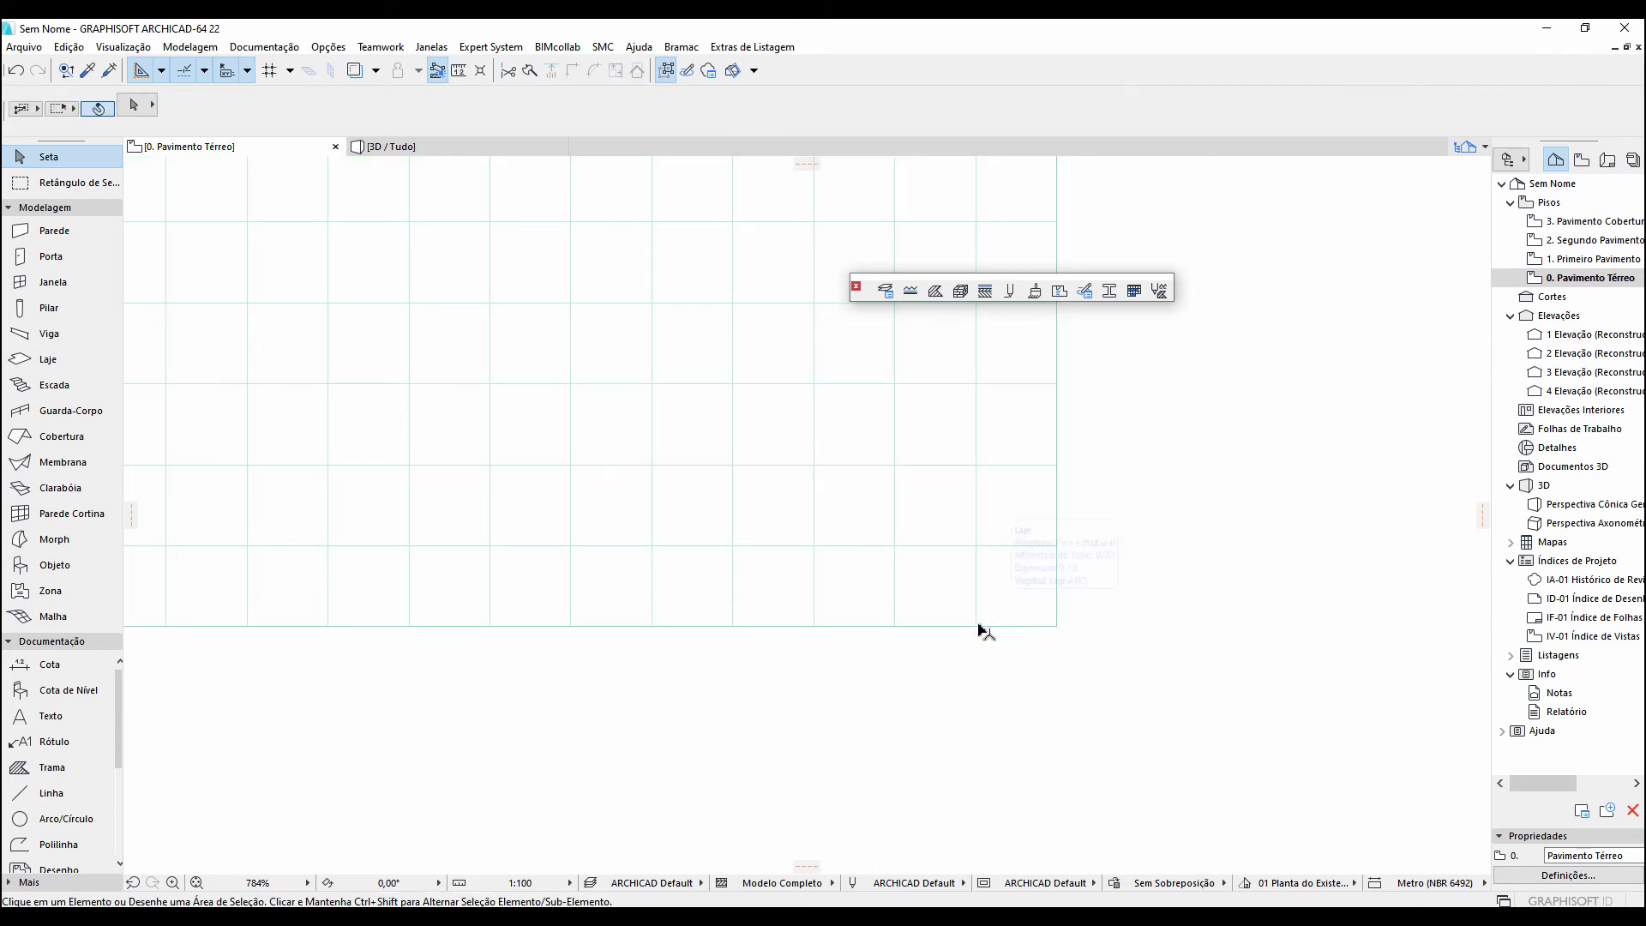
pyautogui.scroll(-5, 994, 698)
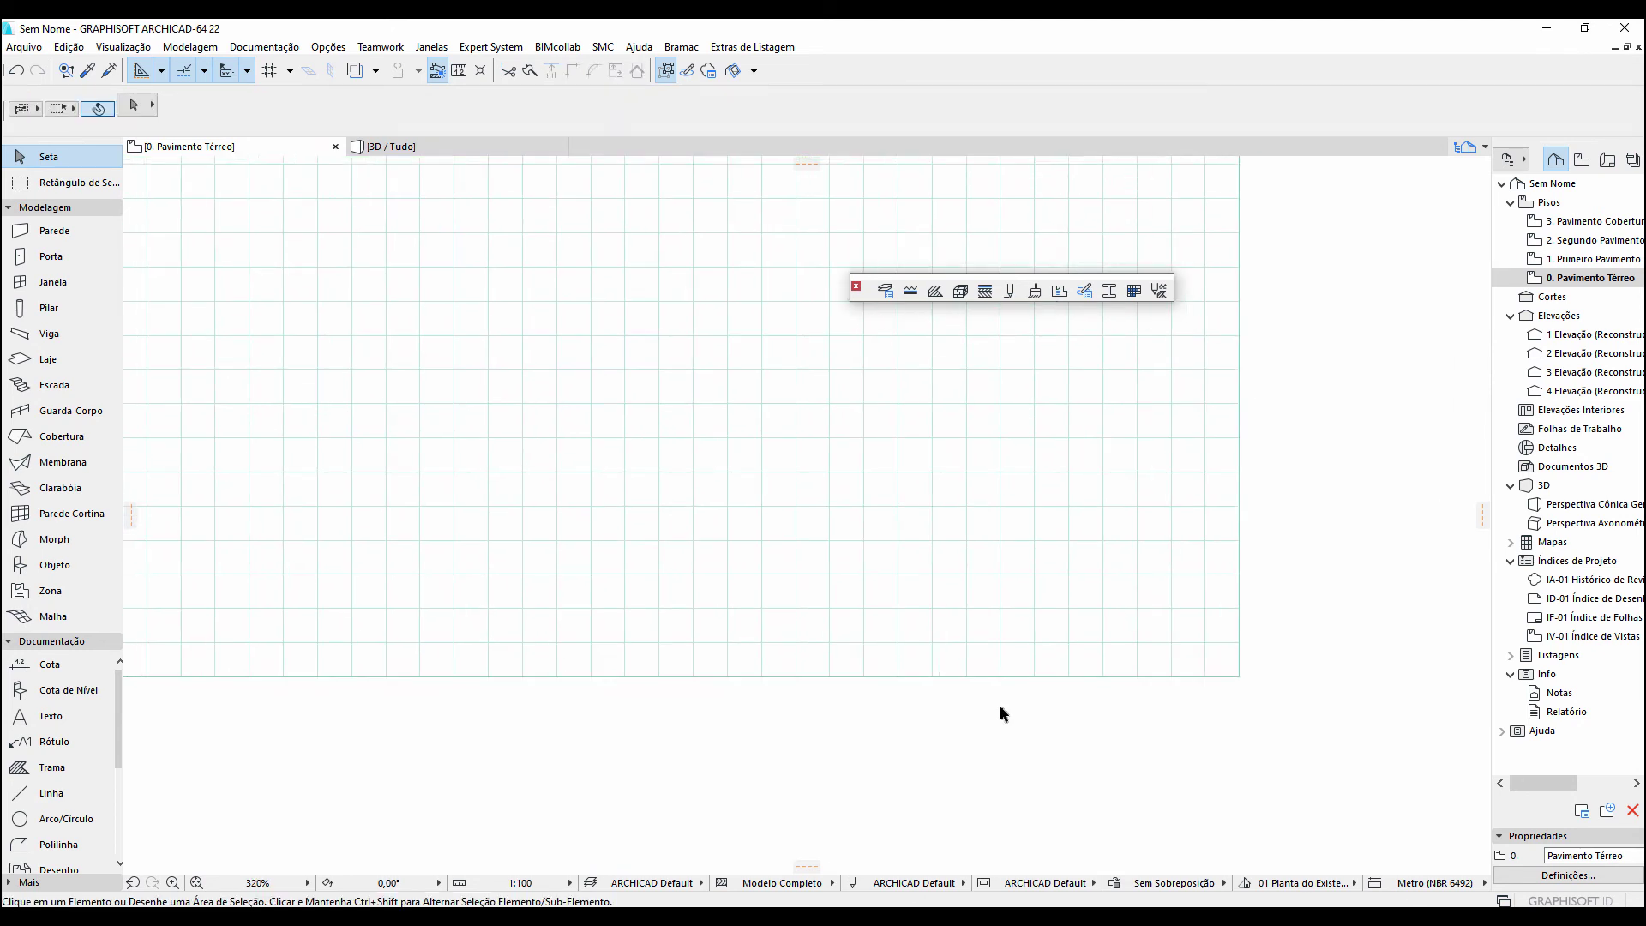
# Step: Set the background pen of the selected slab's surface fill to pen 5, the light blue one, in the slab settings
pyautogui.click(711, 481)
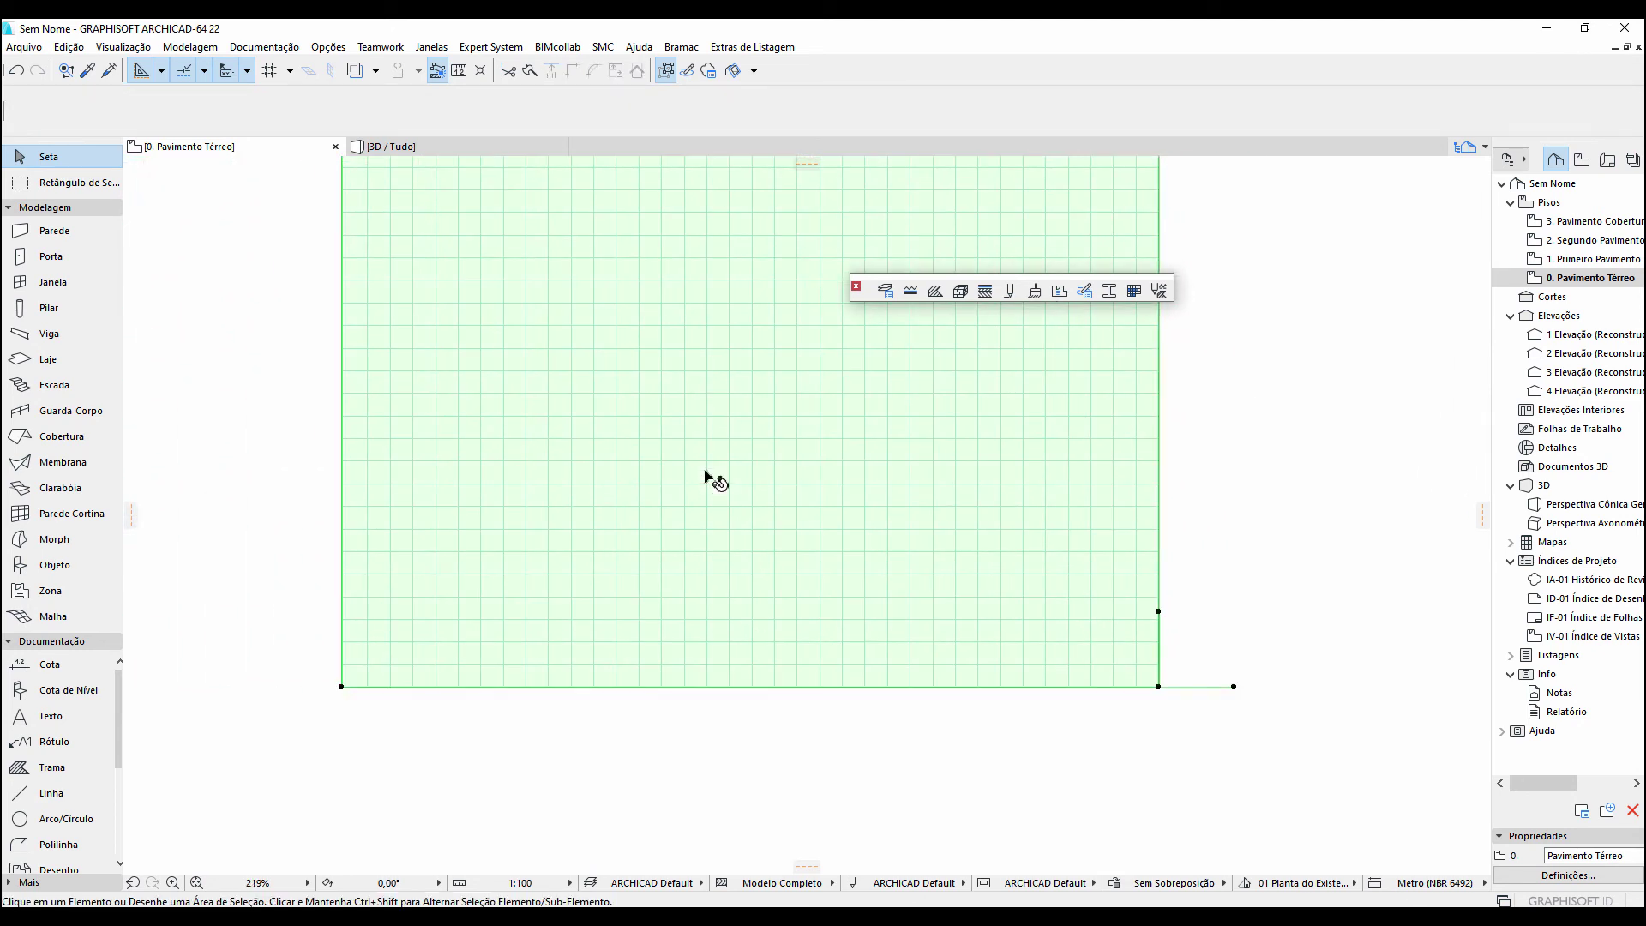
pyautogui.moveTo(691, 449); pyautogui.dragTo(777, 556, button='middle')
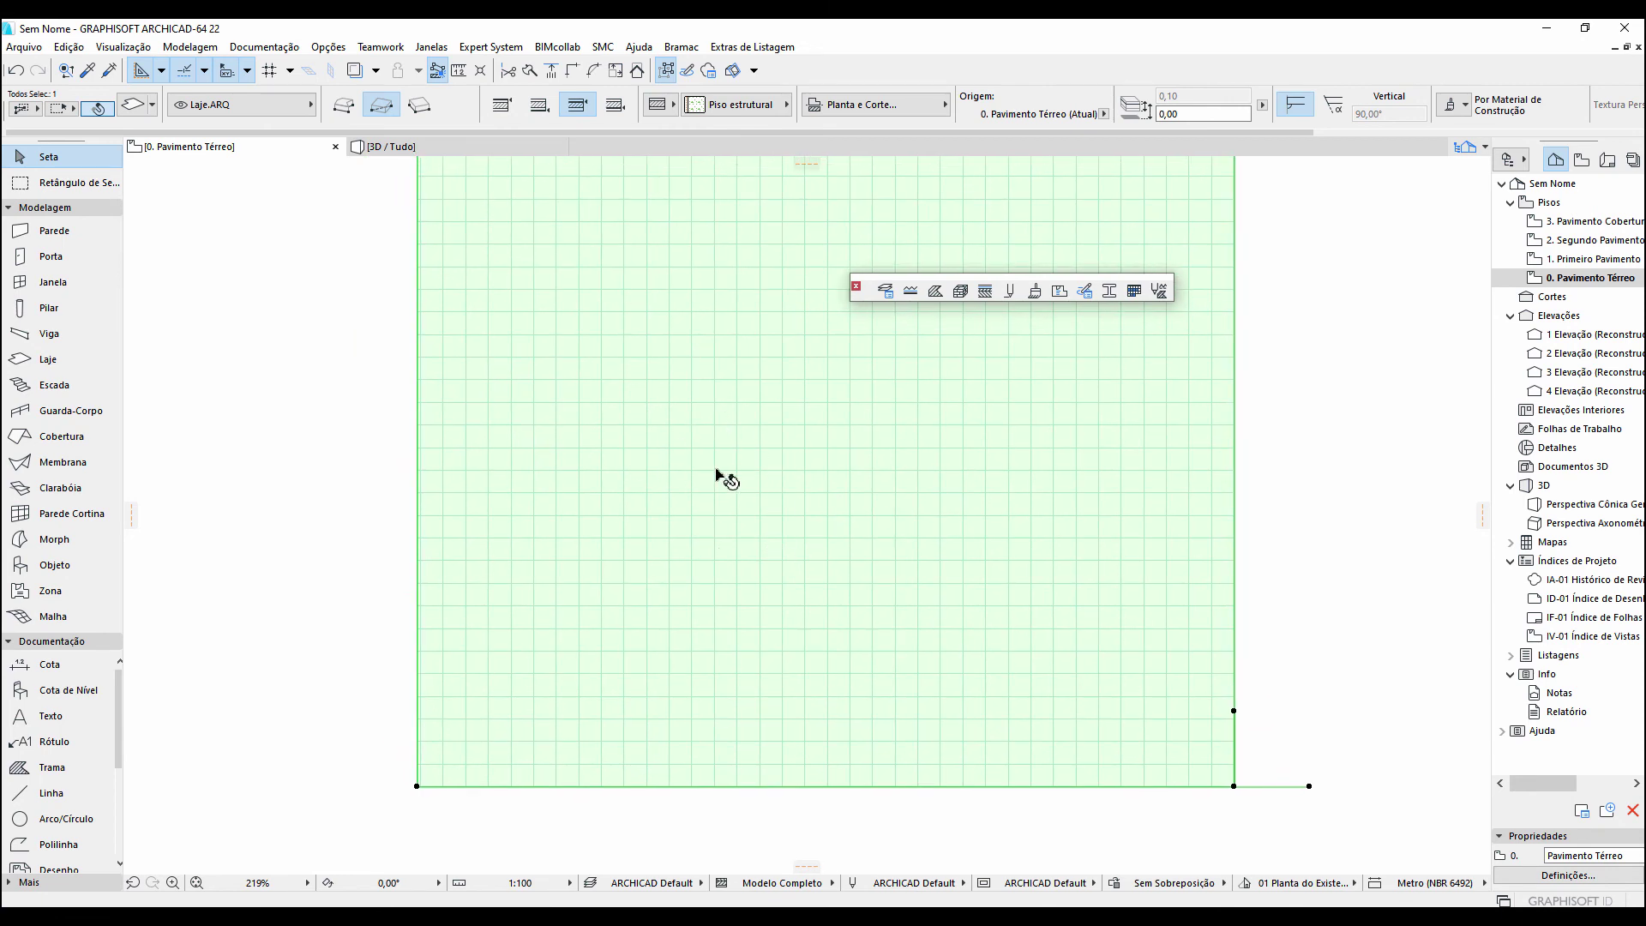
pyautogui.click(133, 106)
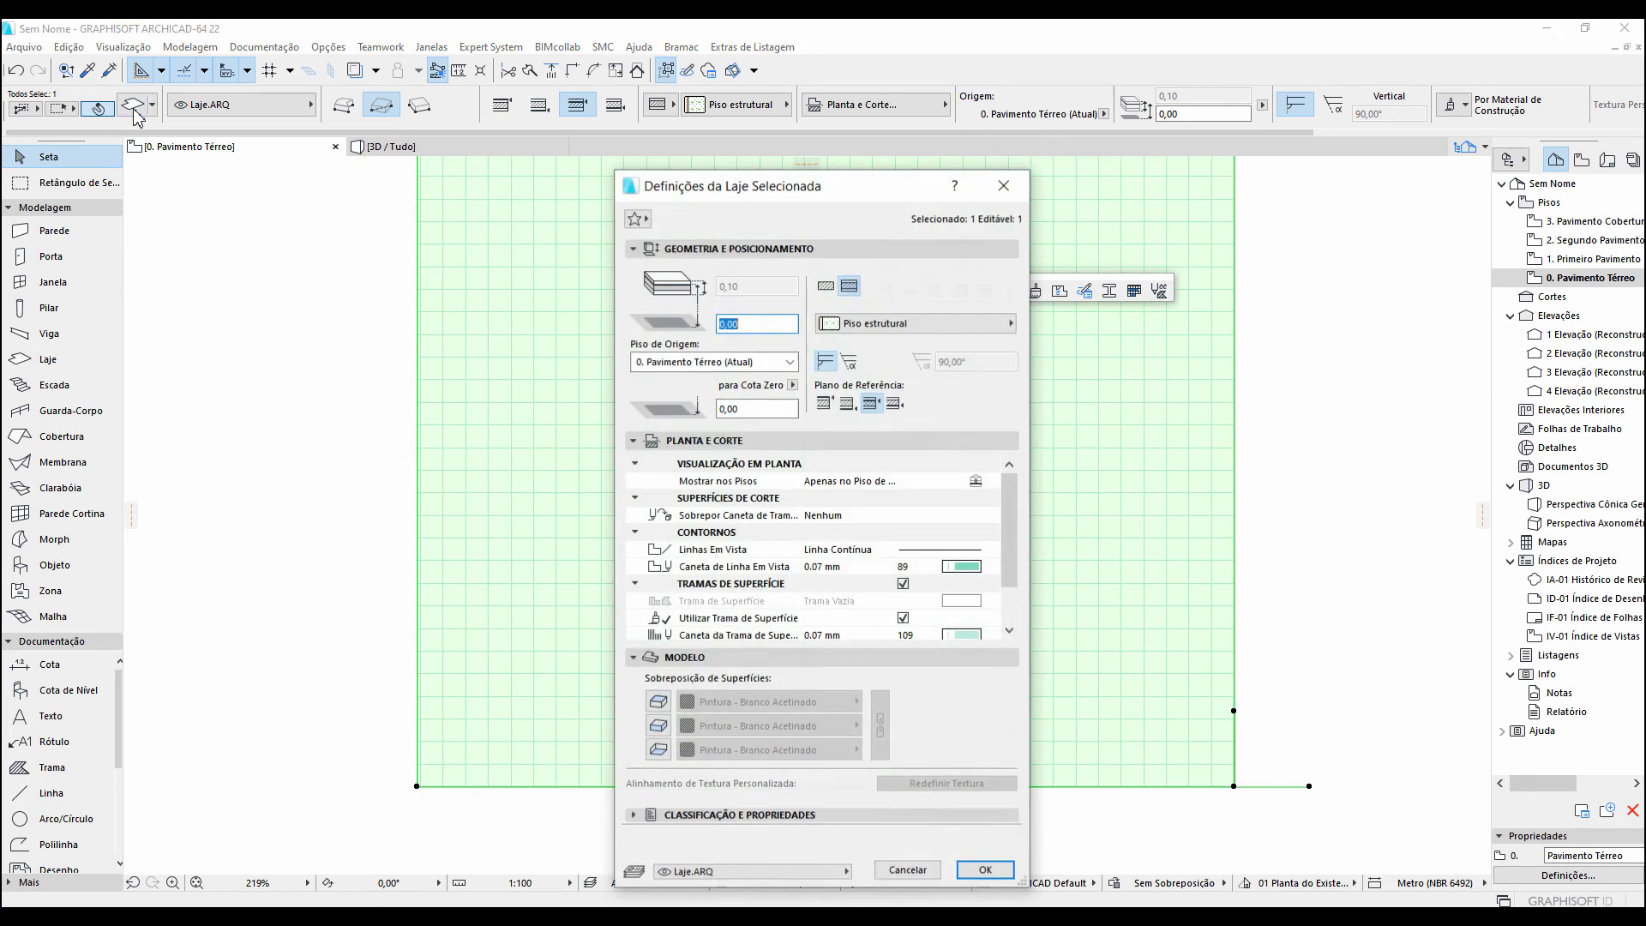
pyautogui.moveTo(806, 186); pyautogui.dragTo(498, 129)
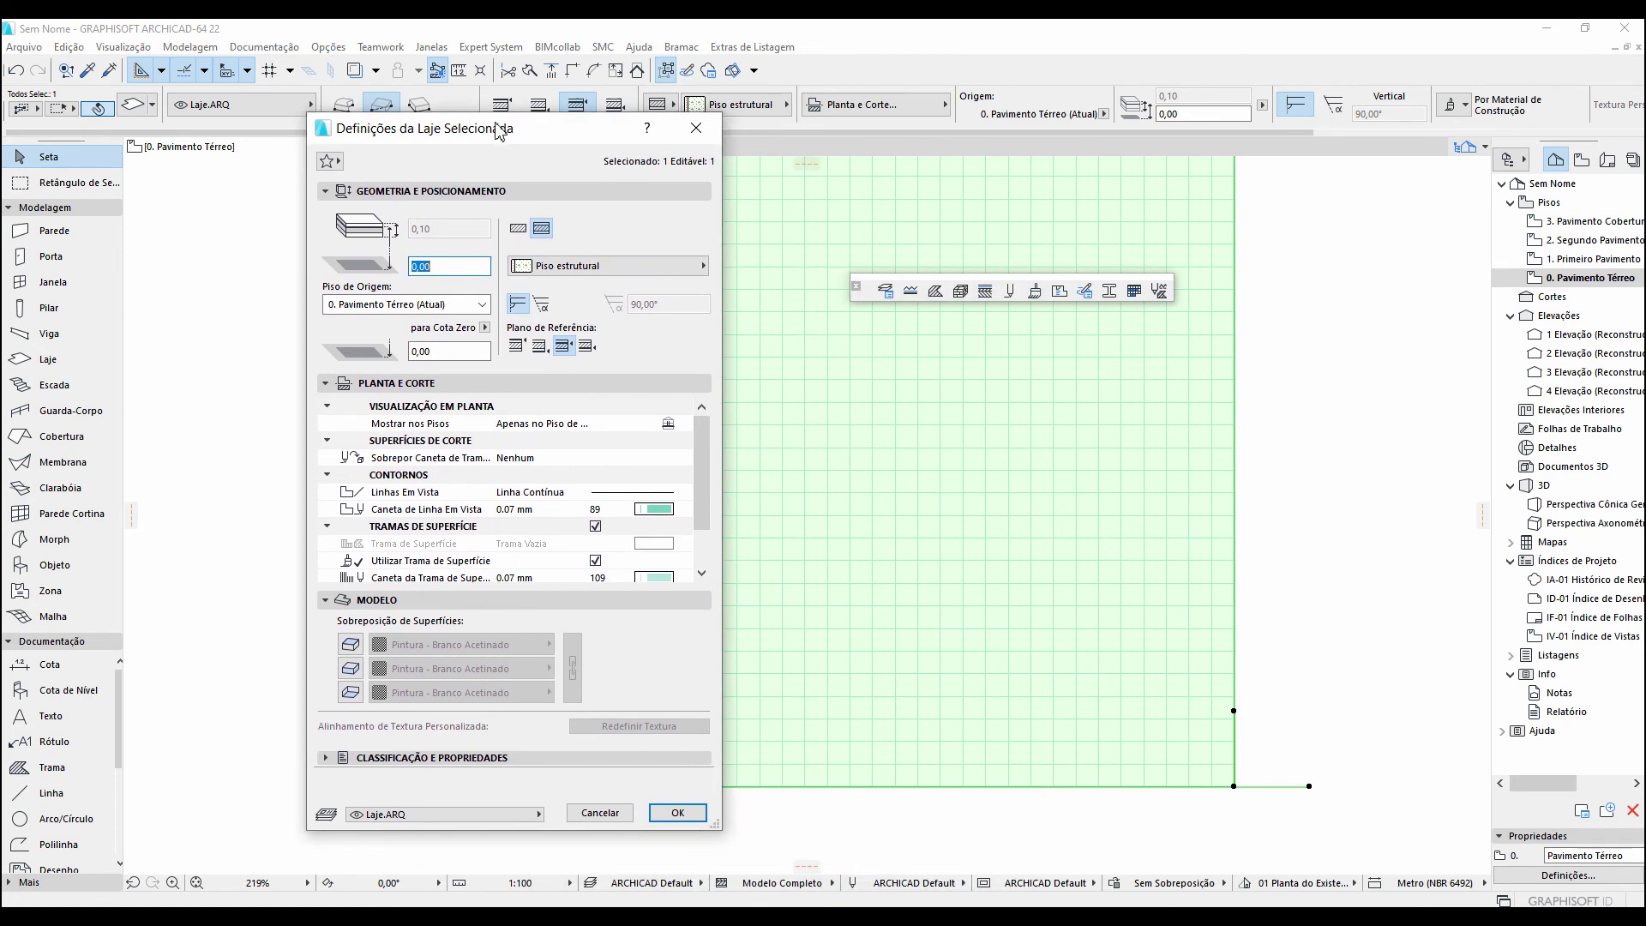
pyautogui.moveTo(703, 478); pyautogui.dragTo(705, 513)
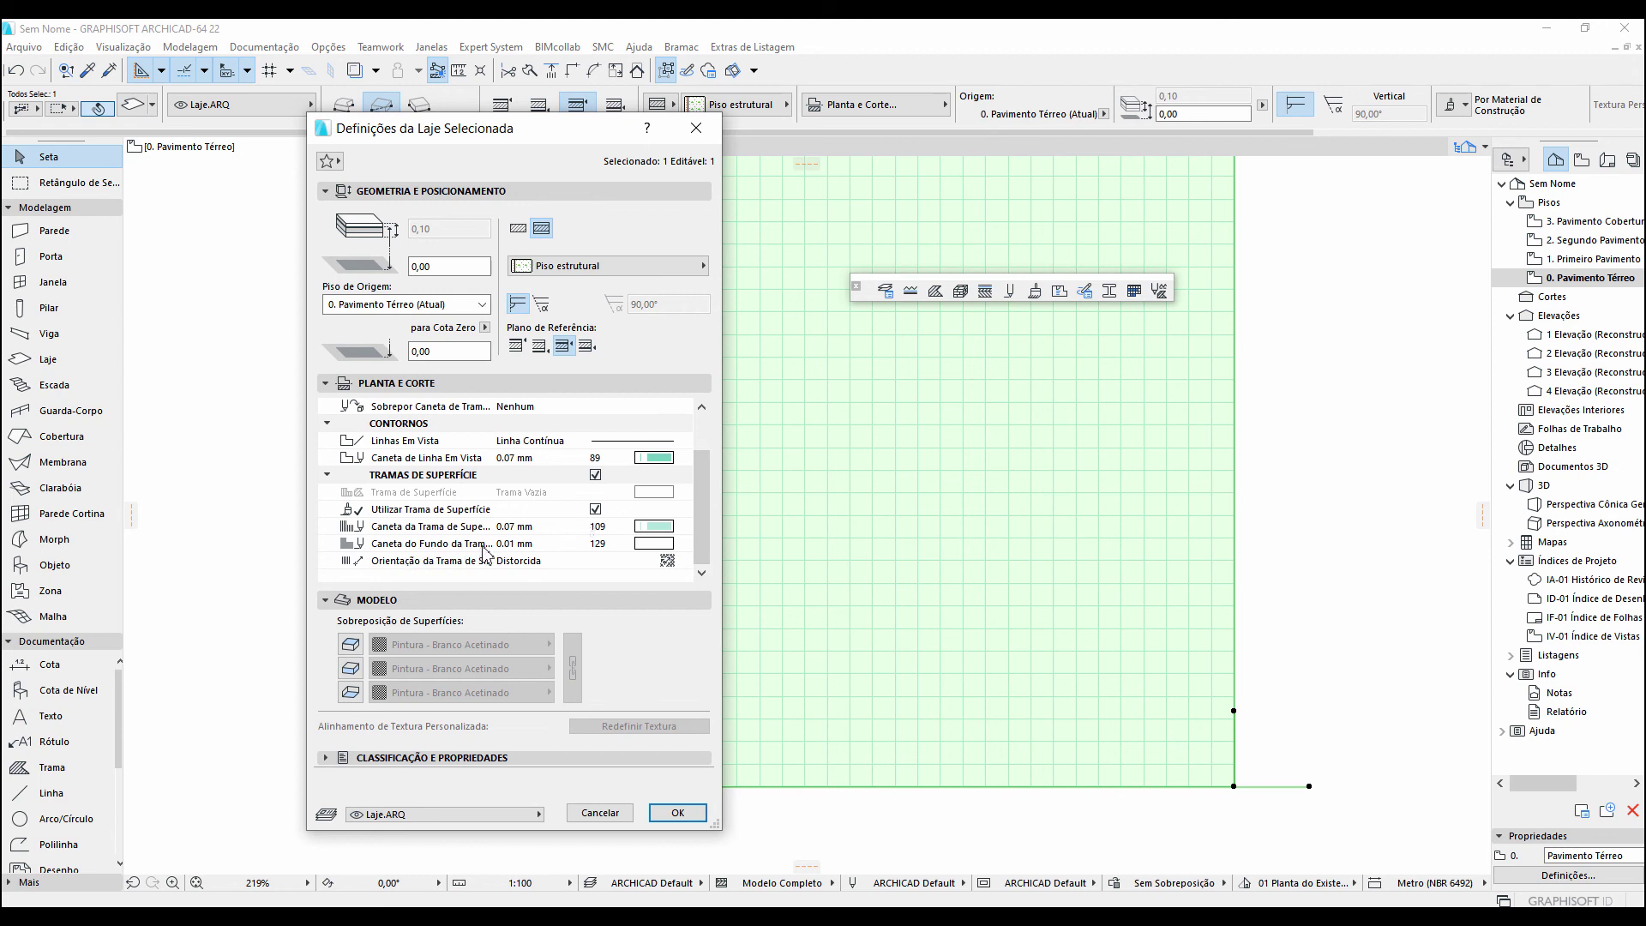
pyautogui.click(654, 543)
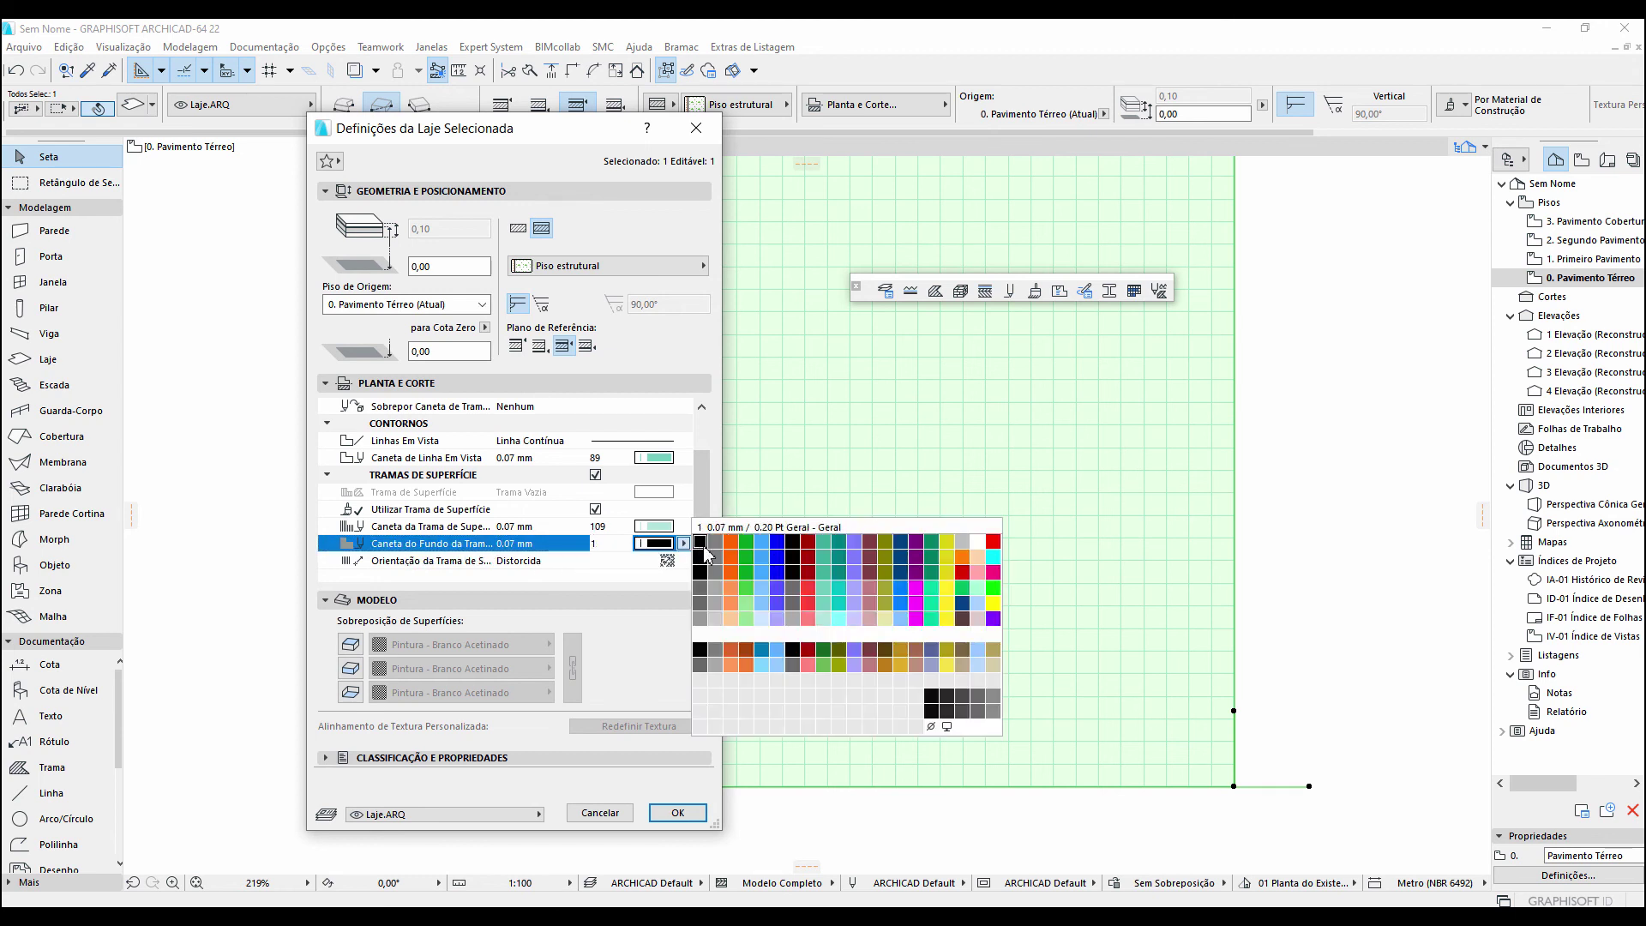
pyautogui.click(764, 544)
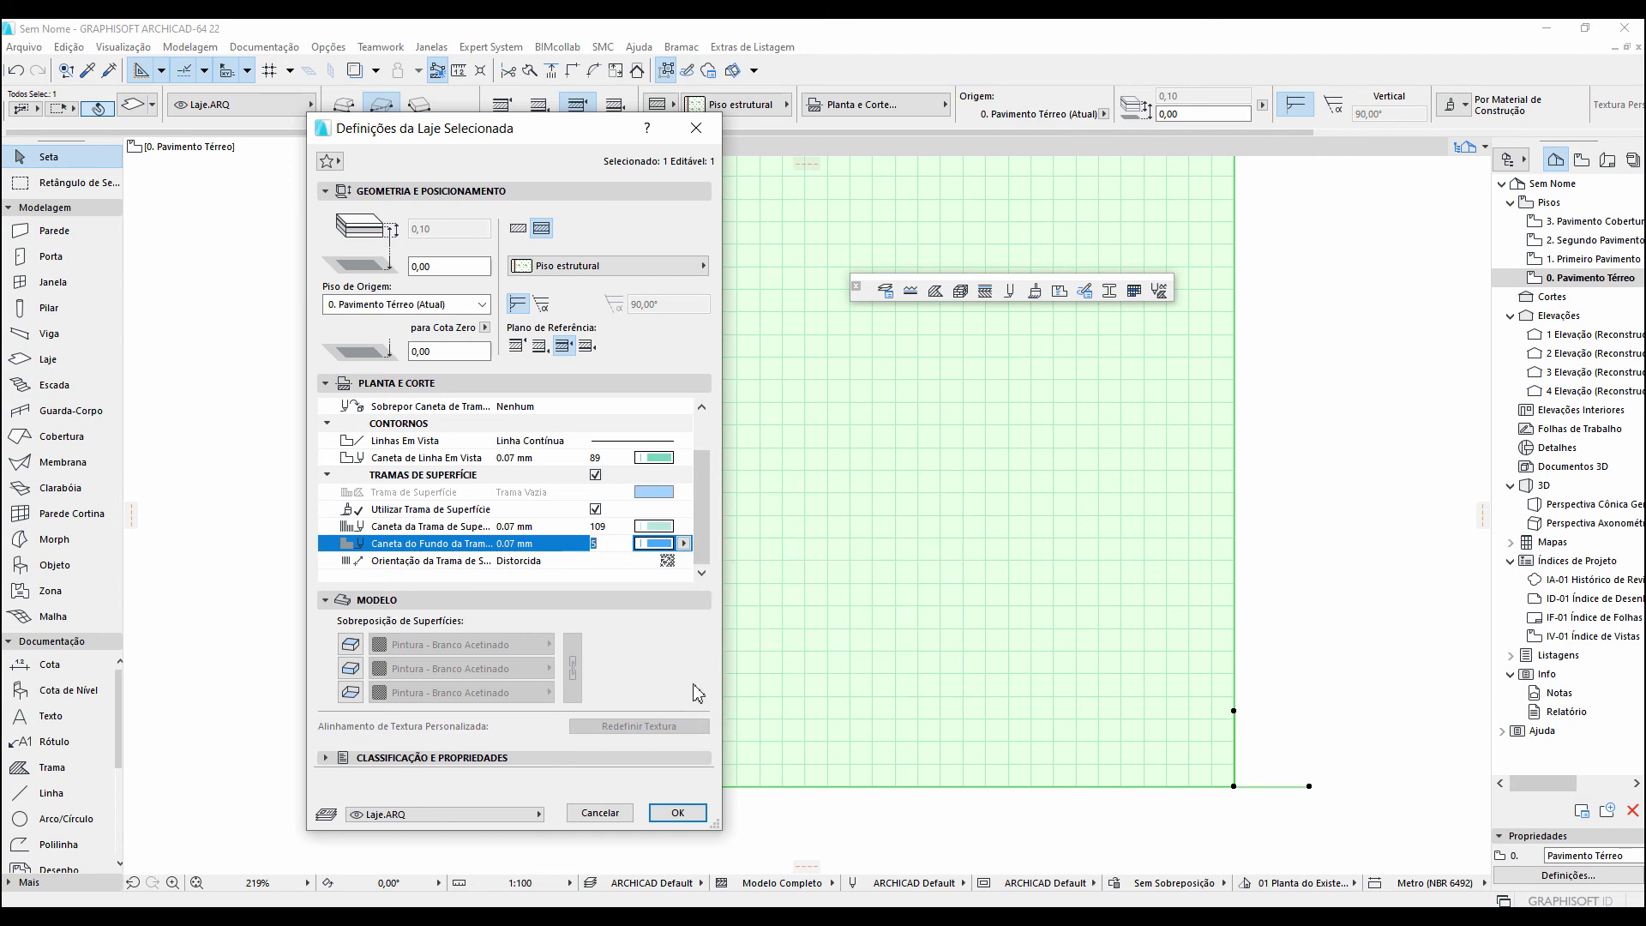
pyautogui.click(677, 813)
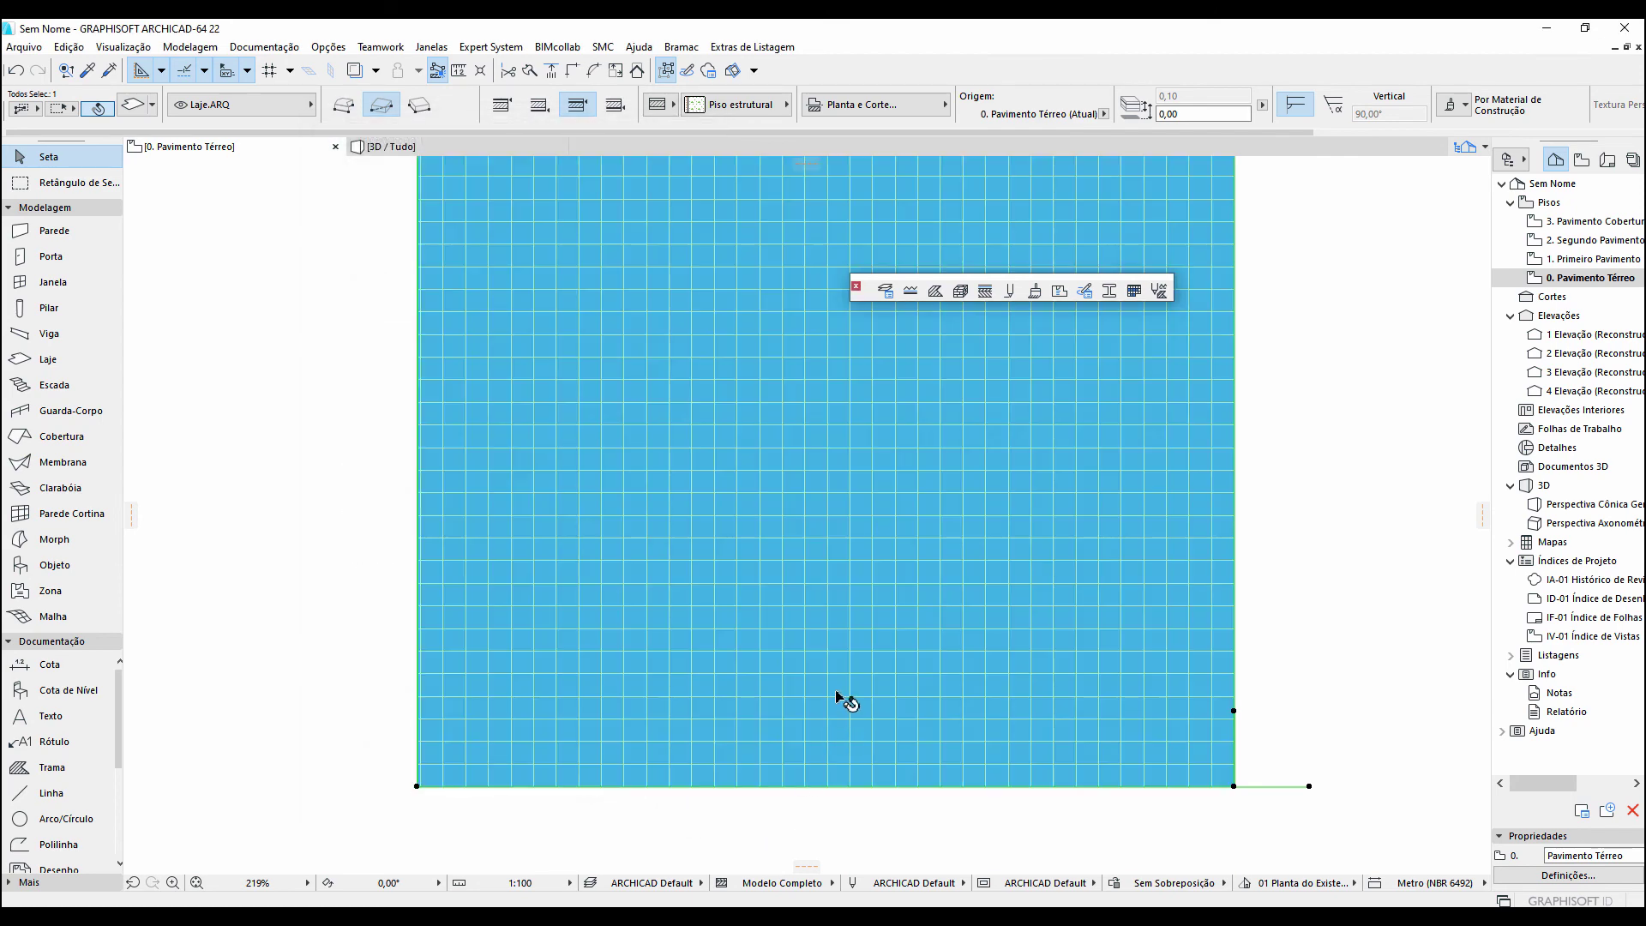
# Step: Restore the white background of the slab's surface fill by changing its background pen, and deselect the slab
pyautogui.click(133, 105)
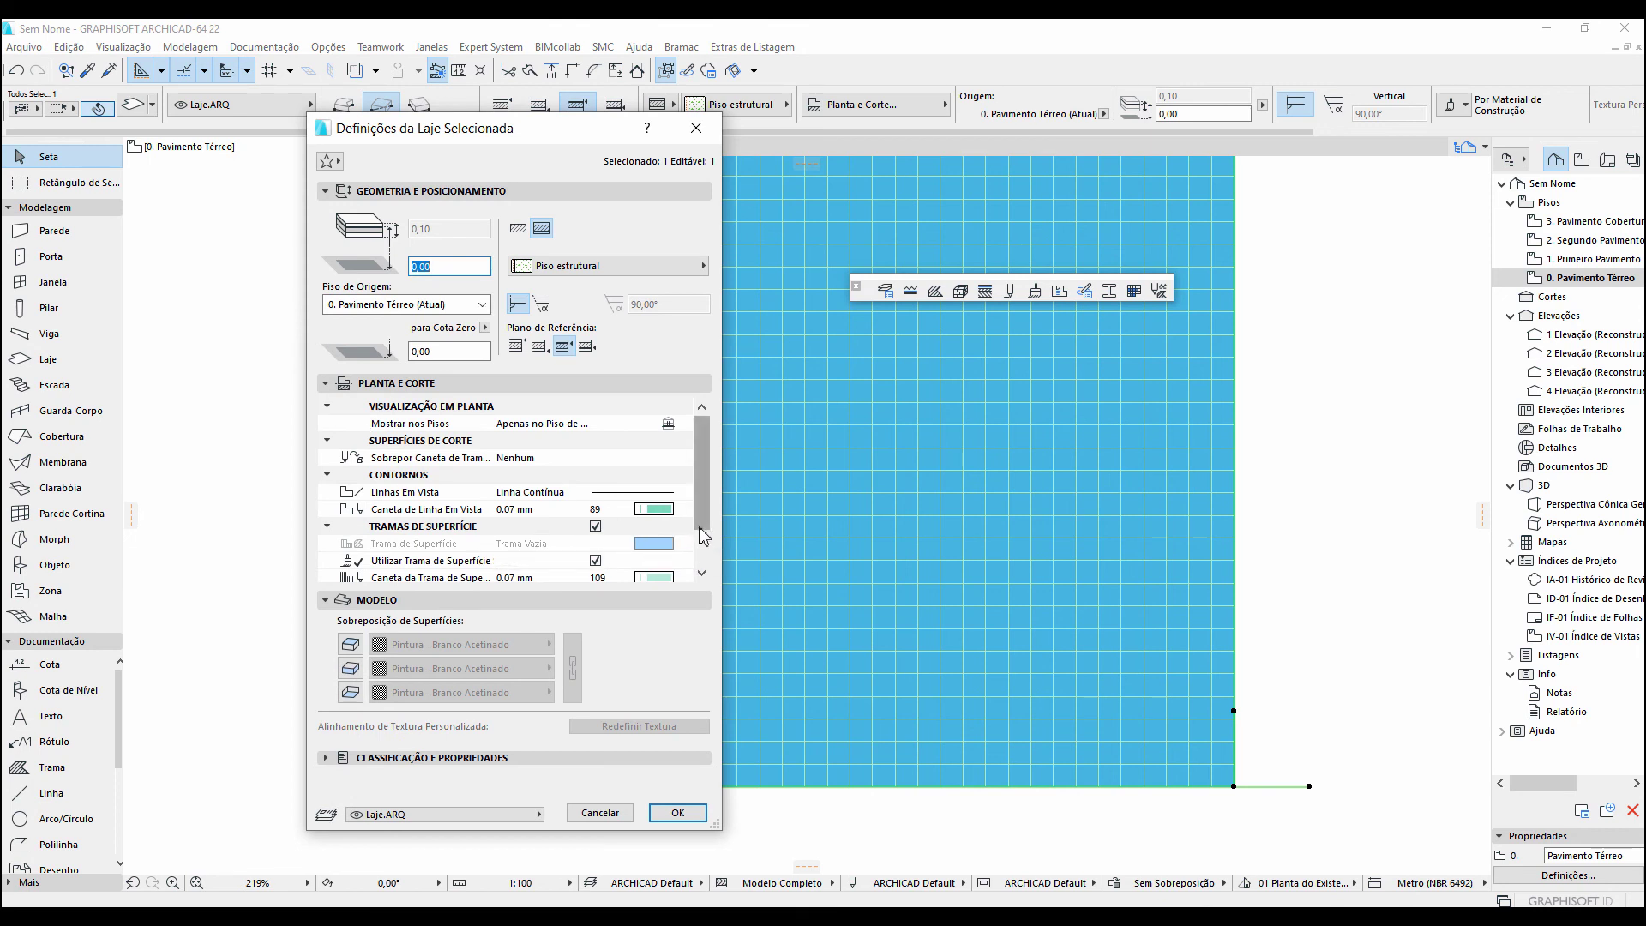
pyautogui.scroll(-1, 651, 540)
pyautogui.click(656, 544)
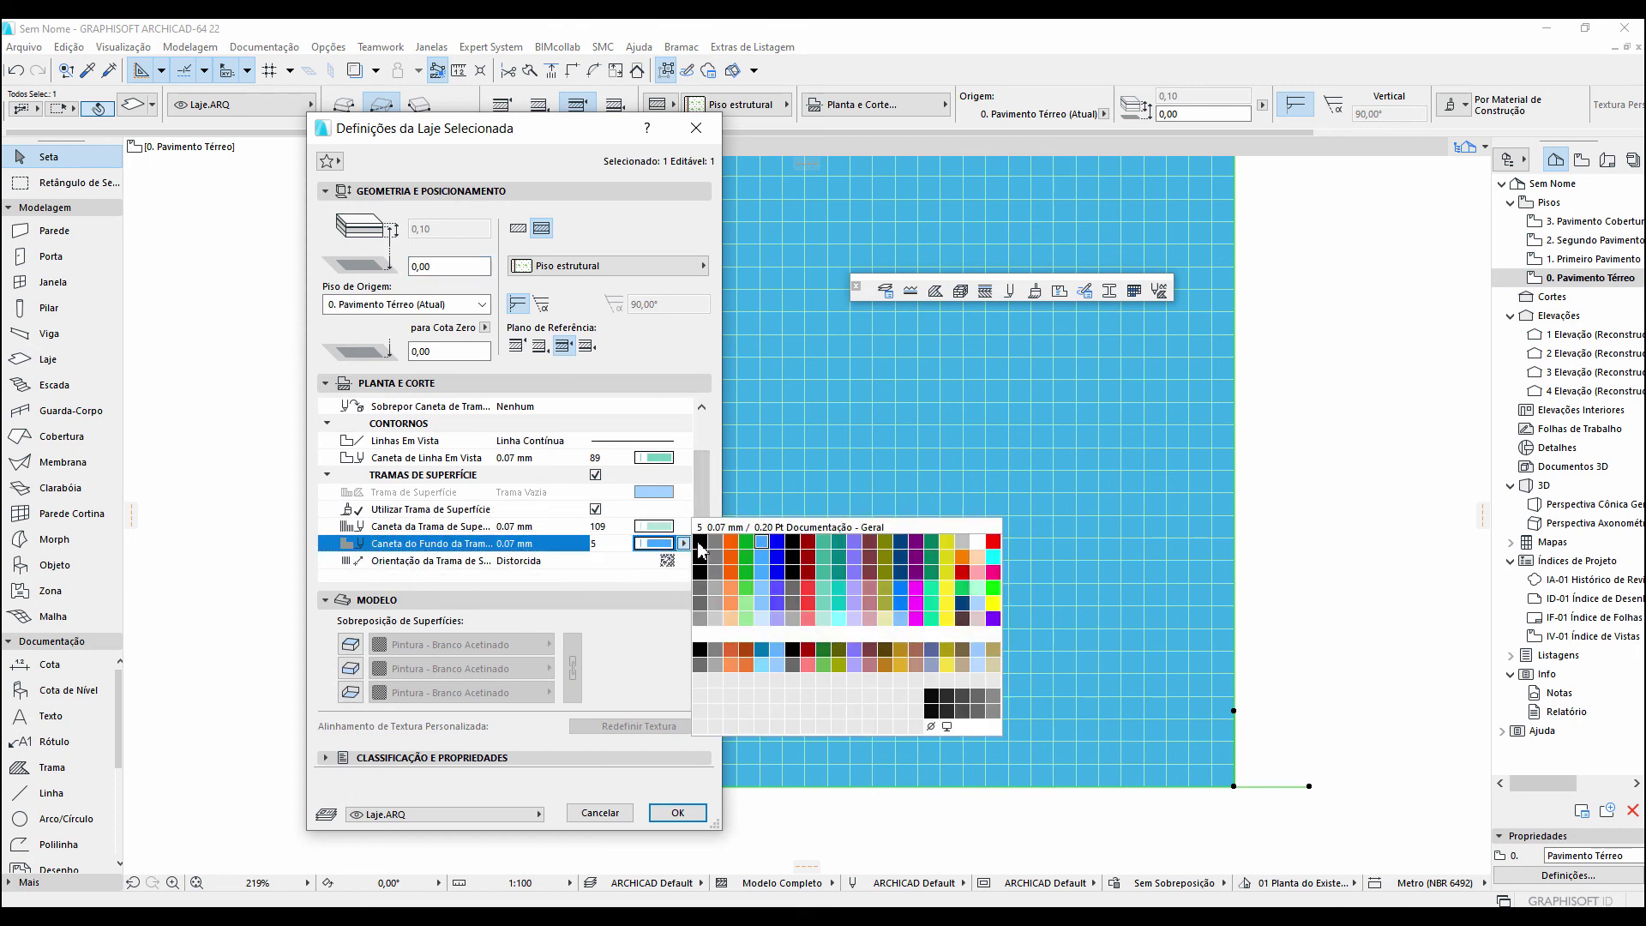
pyautogui.click(677, 812)
pyautogui.click(1319, 534)
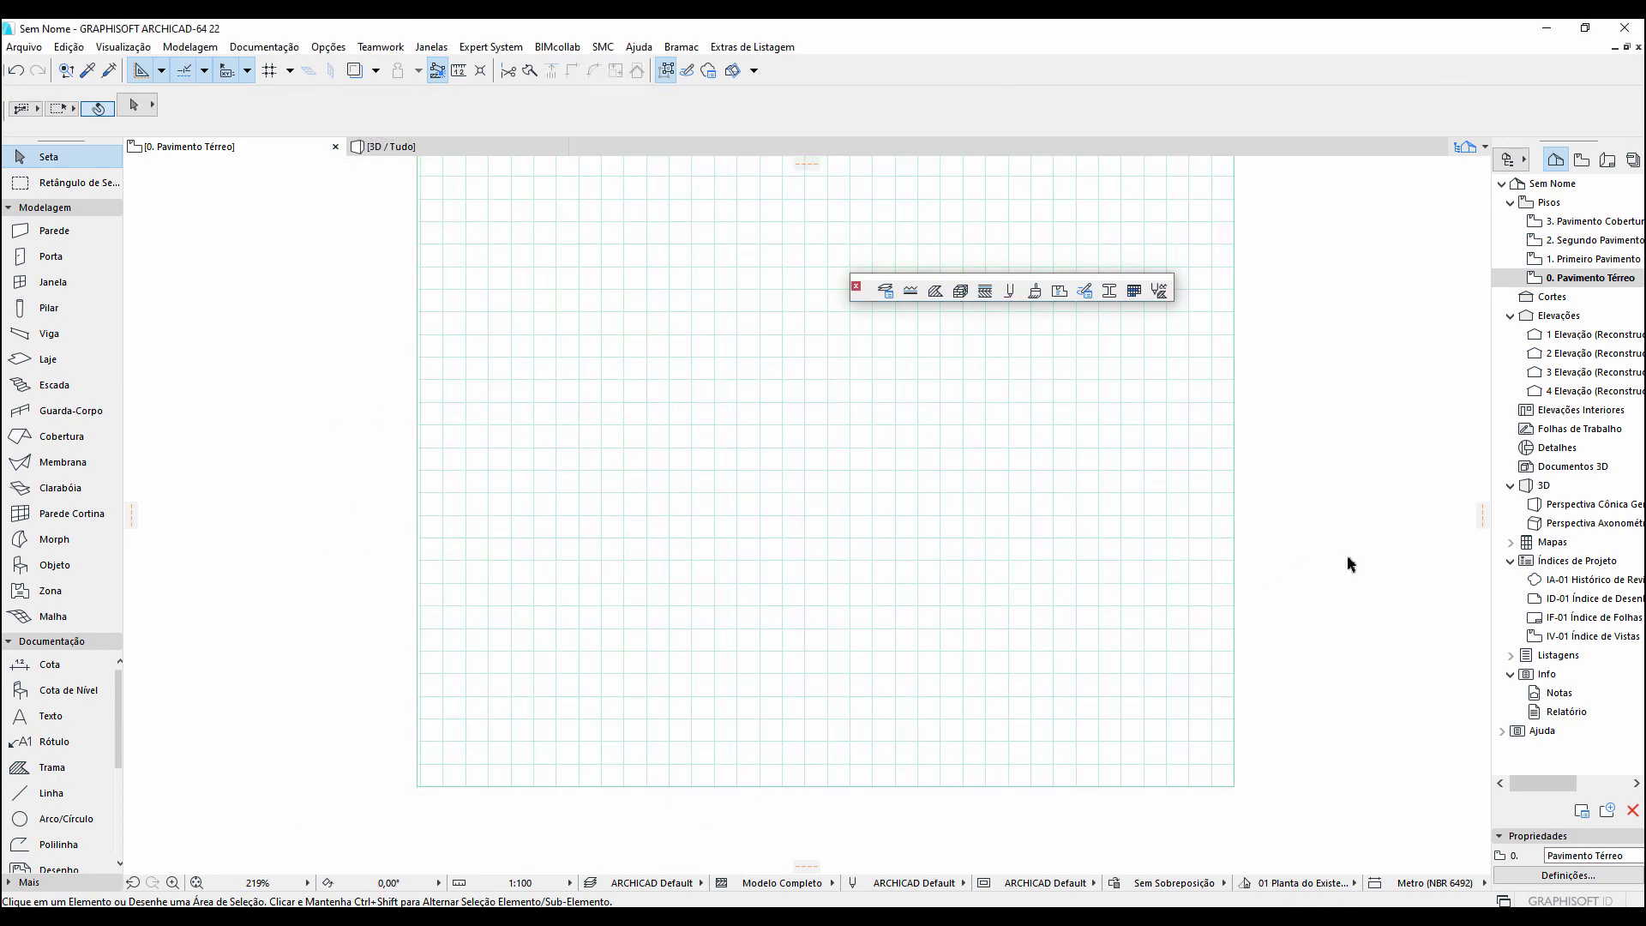
# Step: Compare the slab's whole tile grid in plan with its ceramic texture in the 3D perspective, returning to the ground floor plan
pyautogui.scroll(-3, 769, 488)
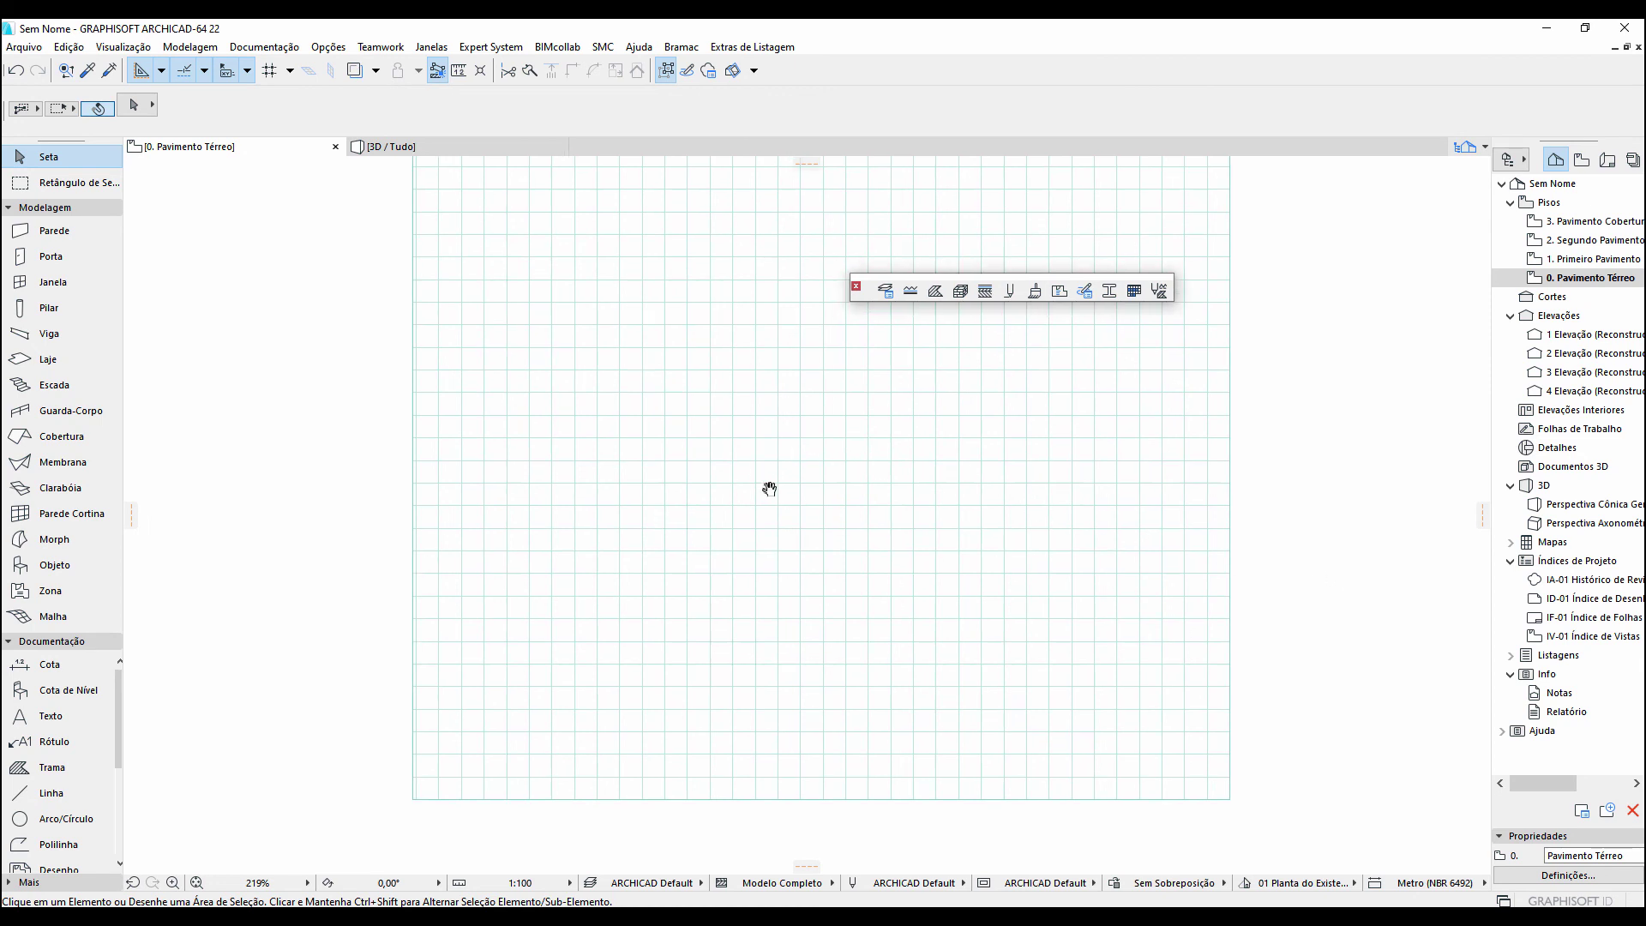
pyautogui.moveTo(735, 508); pyautogui.dragTo(687, 525, button='middle')
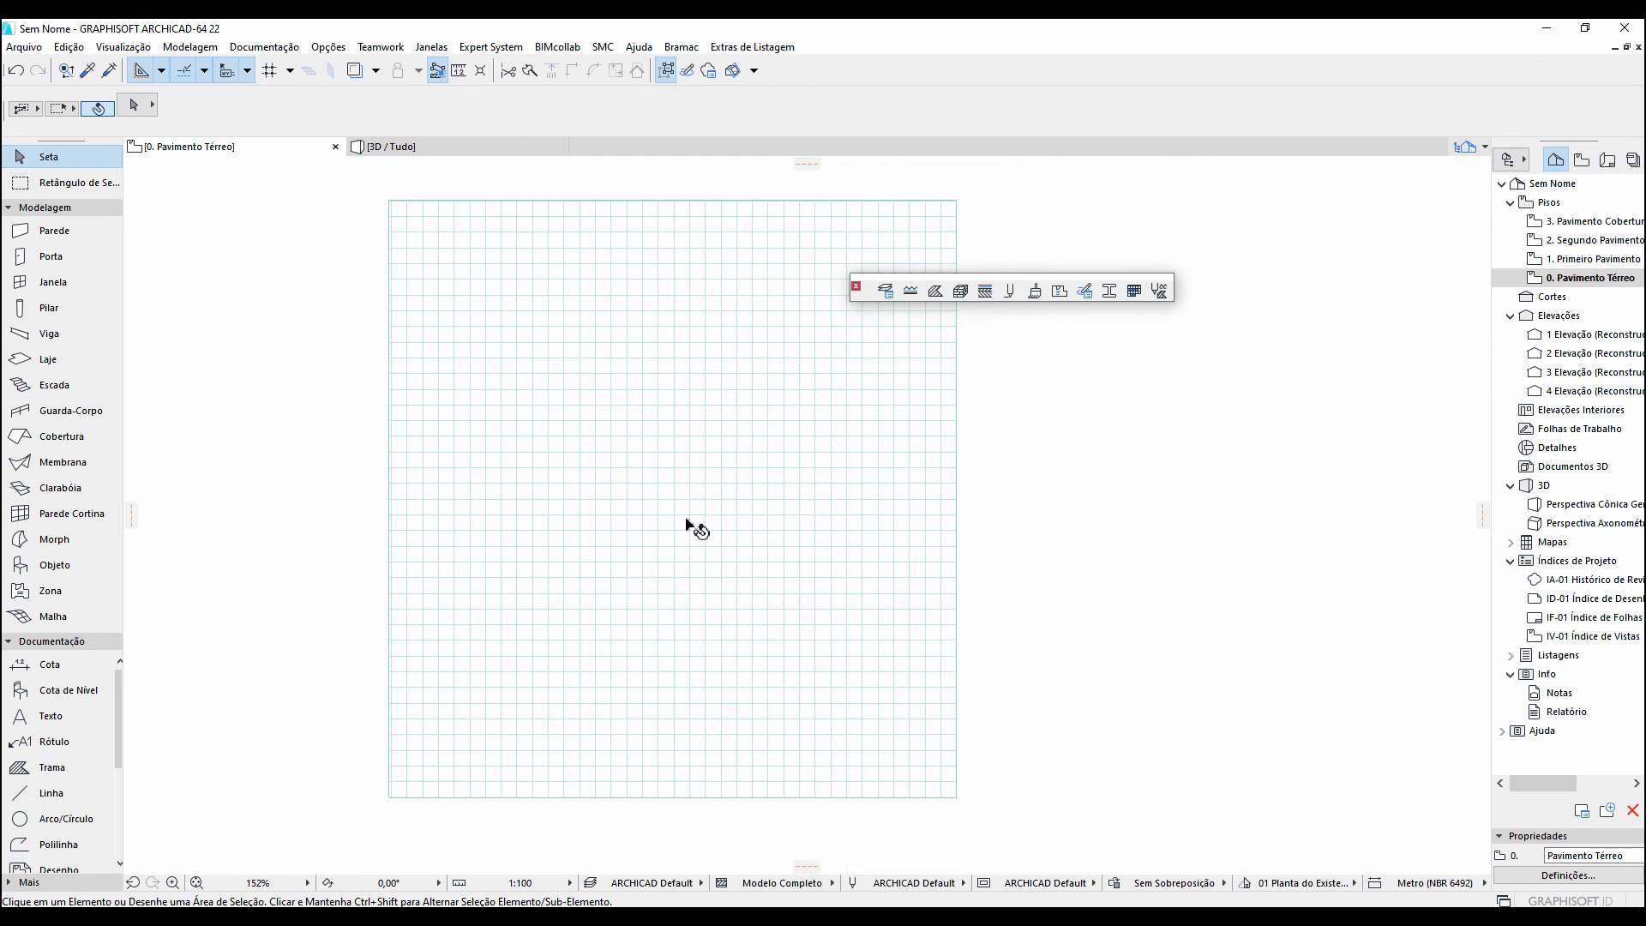
pyautogui.click(394, 148)
pyautogui.click(743, 570)
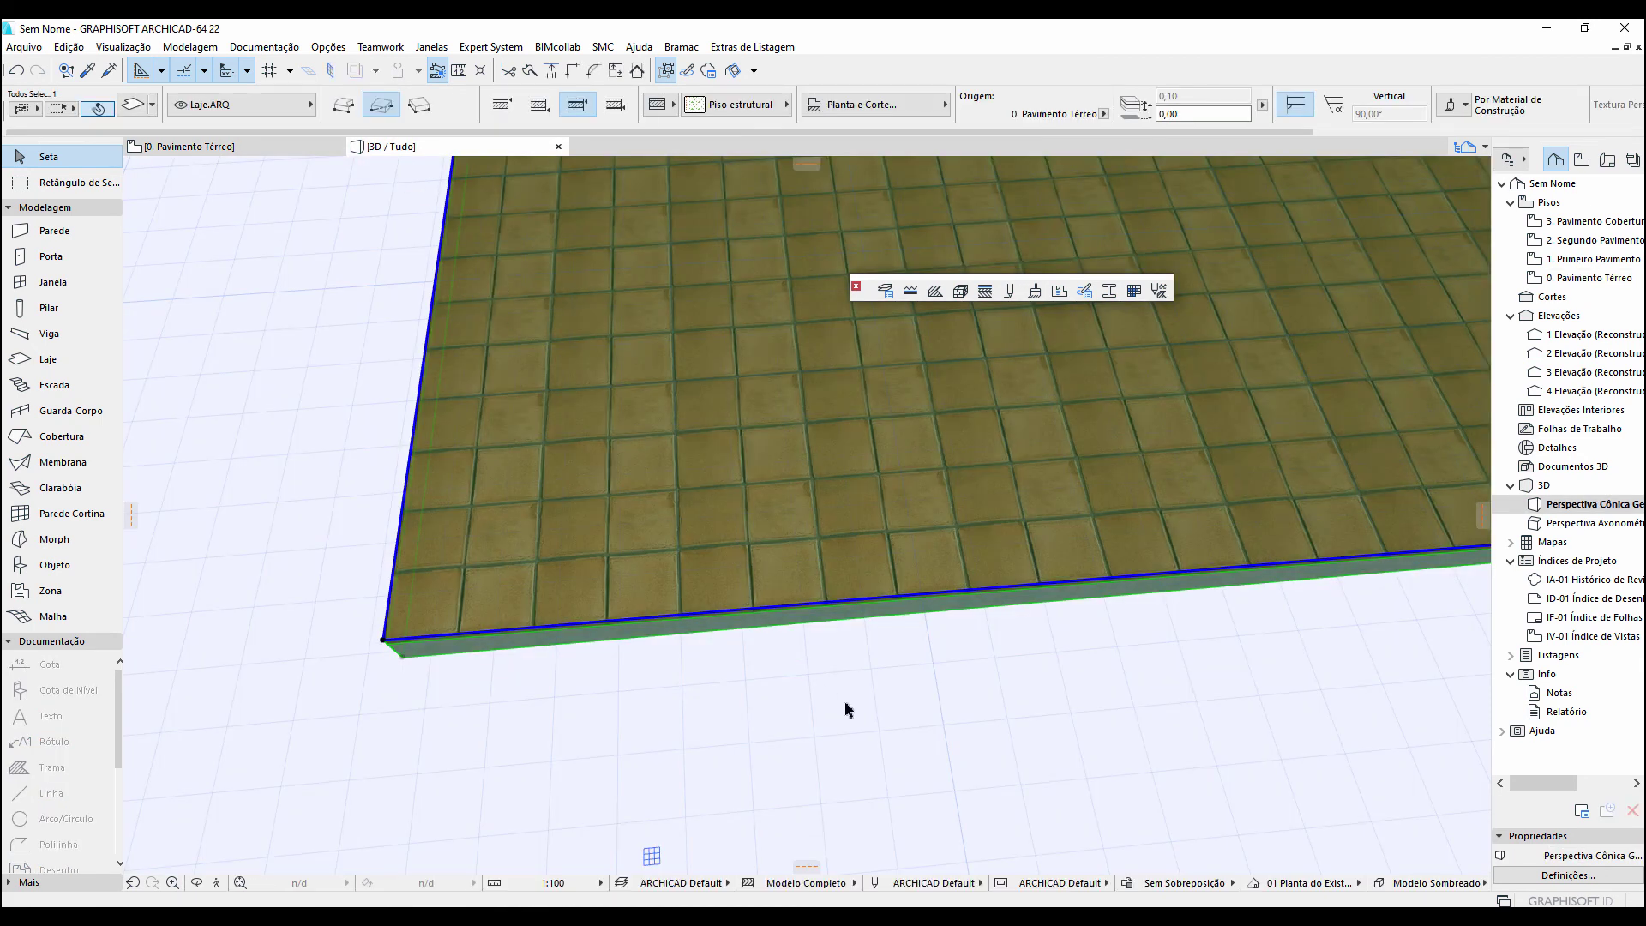
pyautogui.click(857, 705)
pyautogui.click(190, 146)
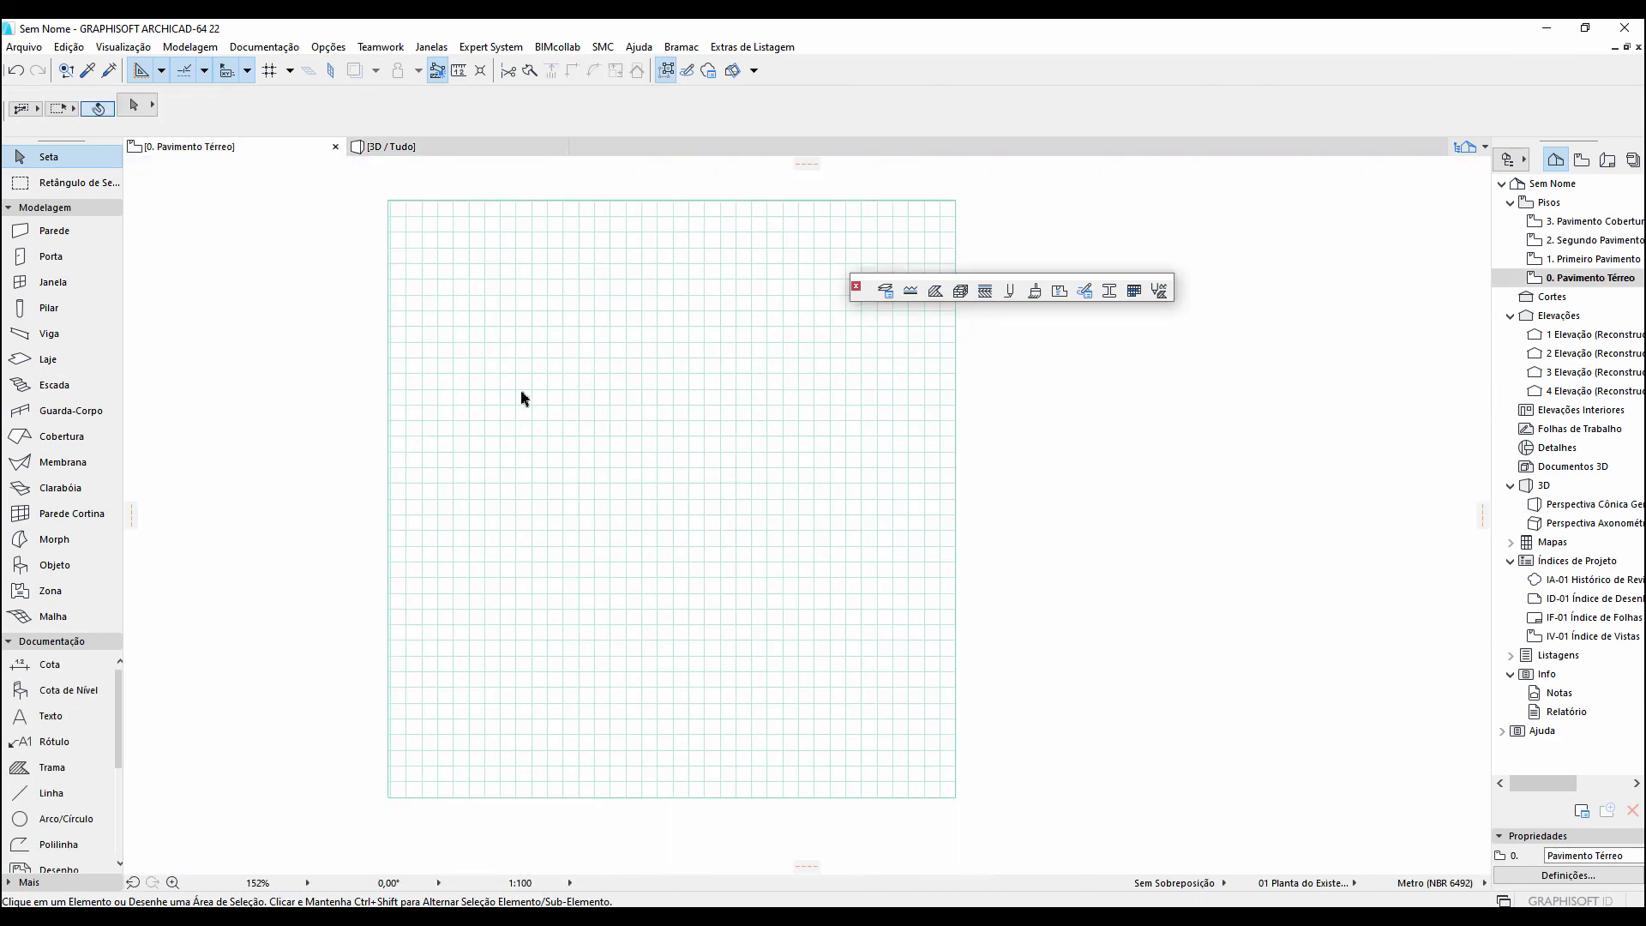
pyautogui.moveTo(1046, 589); pyautogui.dragTo(1087, 576, button='middle')
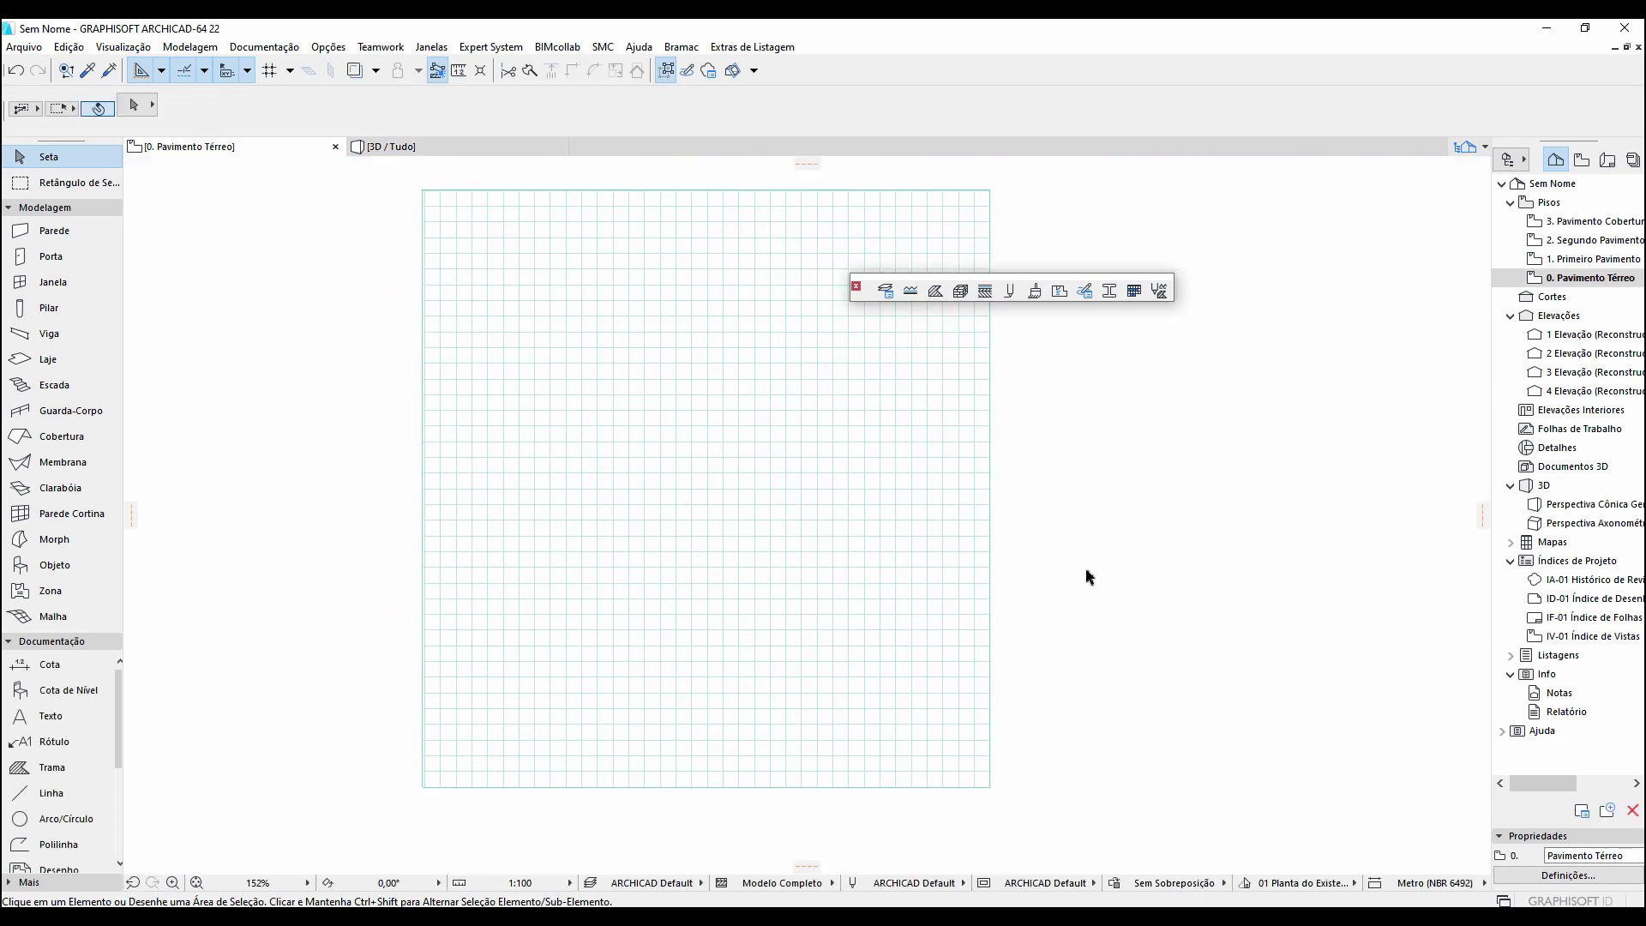